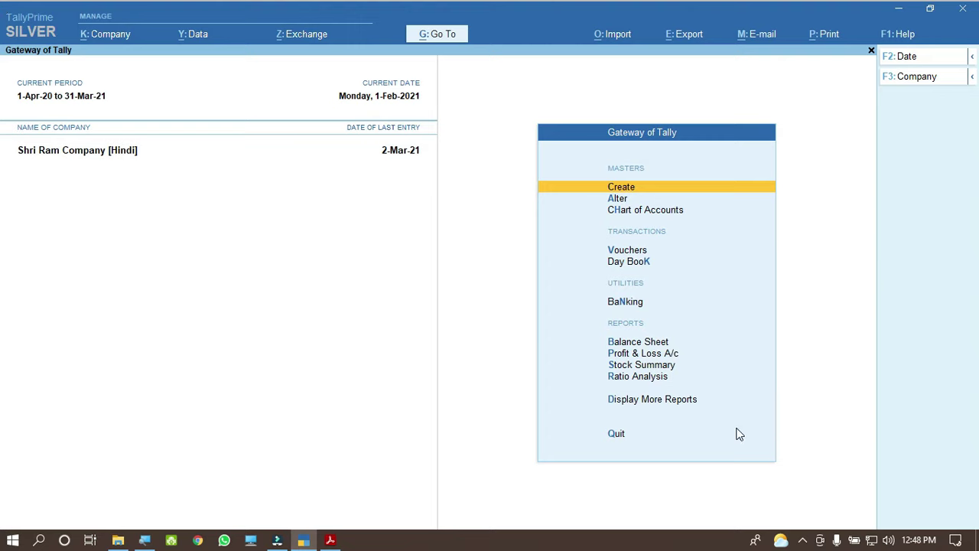
# Step: Open voucher entry from the Gateway of Tally and pick the Sales voucher type
pyautogui.press('Down')
pyautogui.press('Down')
pyautogui.press('Down')
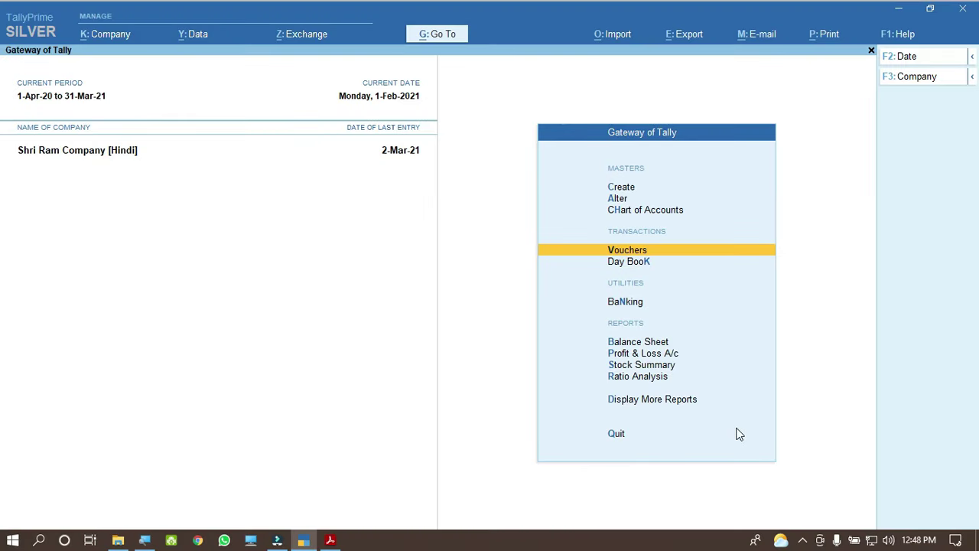
pyautogui.press('Return')
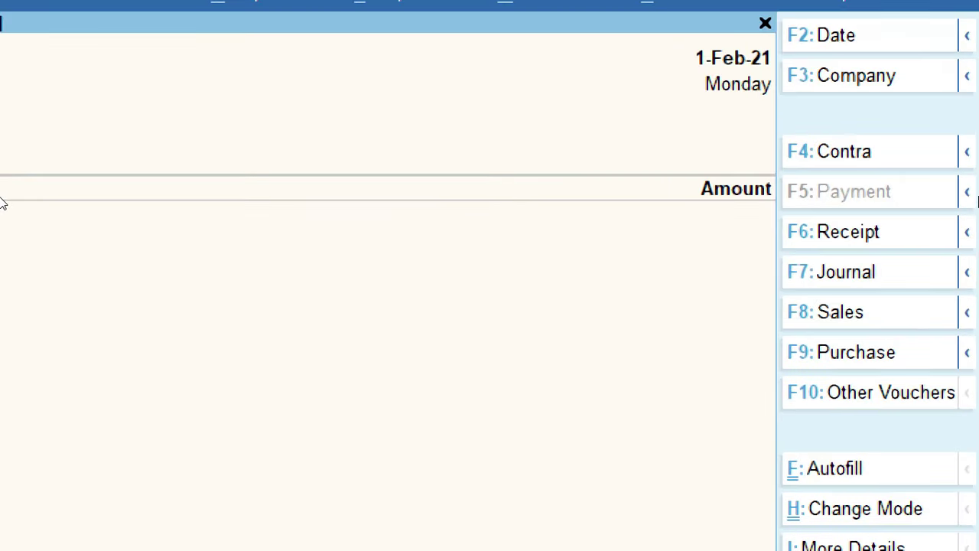
pyautogui.click(909, 196)
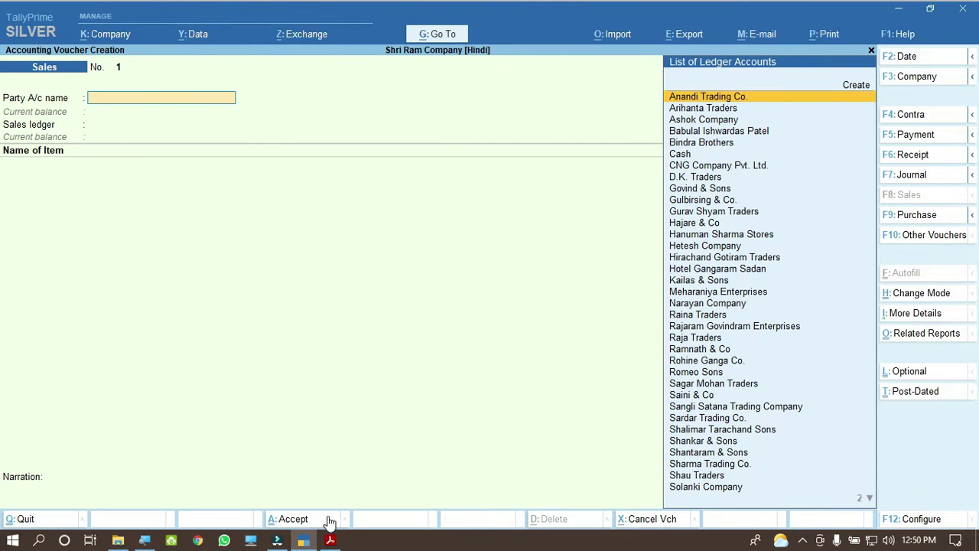
# Step: Bring up Sales Exempt PDF-Practice.pdf in Adobe Acrobat Reader
pyautogui.click(331, 540)
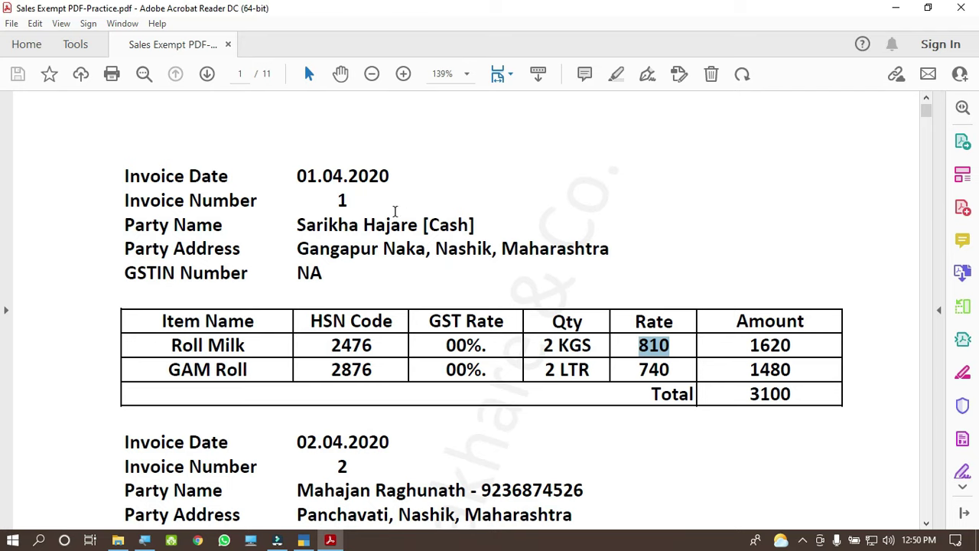
# Step: Review invoice 1's number, party, address, Roll Milk item, HSN 2476, 00% GST and 3100 total
pyautogui.doubleClick(342, 200)
pyautogui.moveTo(301, 224); pyautogui.dragTo(476, 227)
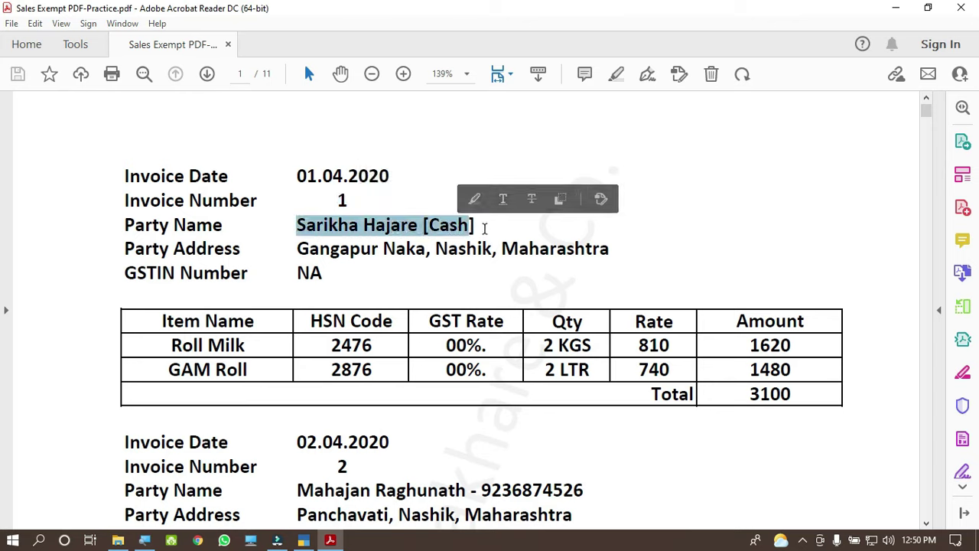
pyautogui.click(483, 227)
pyautogui.moveTo(298, 247); pyautogui.dragTo(325, 275)
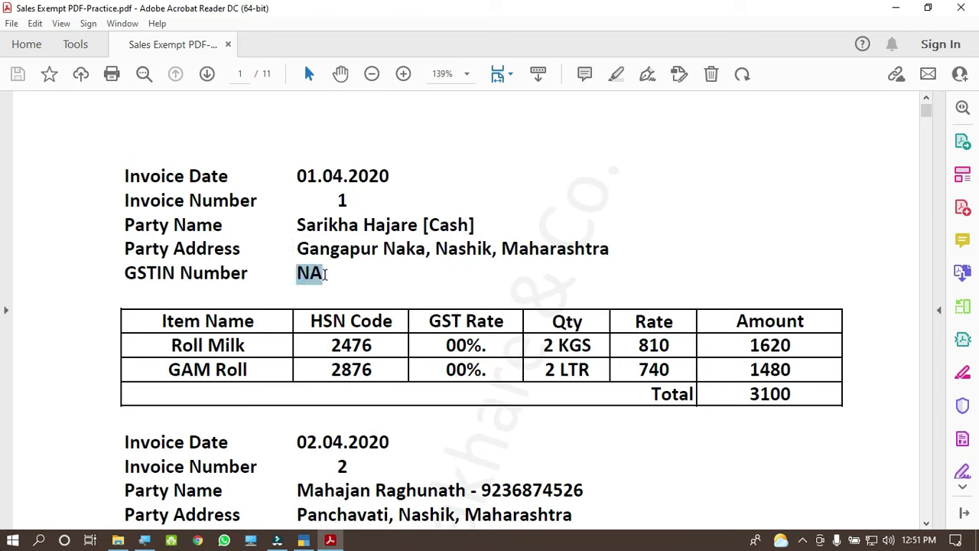
pyautogui.moveTo(166, 345); pyautogui.dragTo(242, 345)
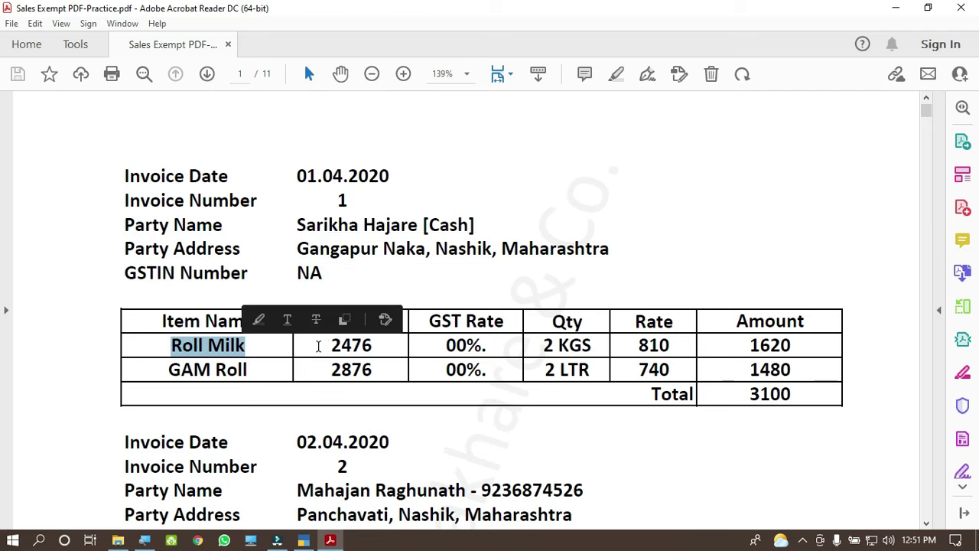
pyautogui.moveTo(330, 345); pyautogui.dragTo(380, 348)
pyautogui.click(421, 347)
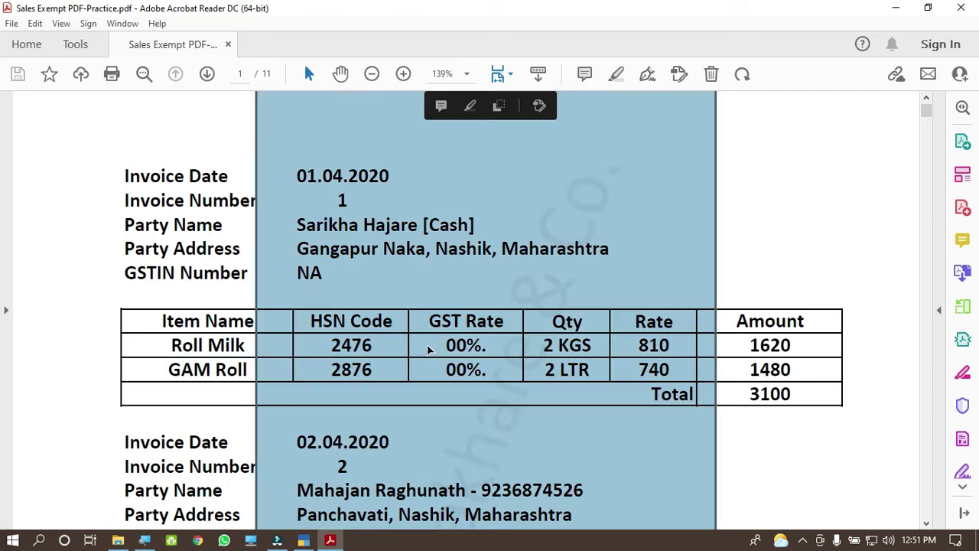
pyautogui.moveTo(443, 345); pyautogui.dragTo(488, 345)
pyautogui.moveTo(749, 395); pyautogui.dragTo(795, 395)
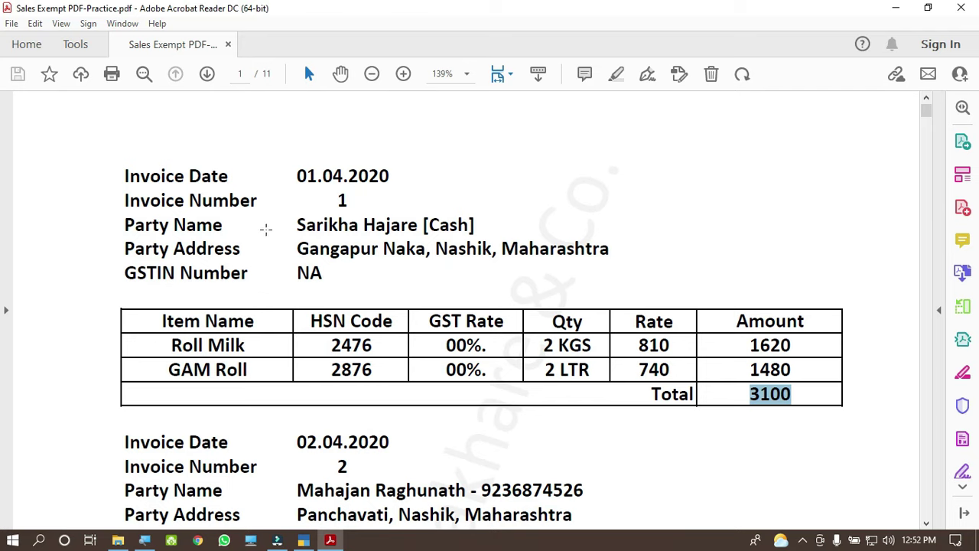
# Step: Check the invoice date 01.04.2020, then go back to the TallyPrime Sales voucher
pyautogui.moveTo(297, 176); pyautogui.dragTo(389, 178)
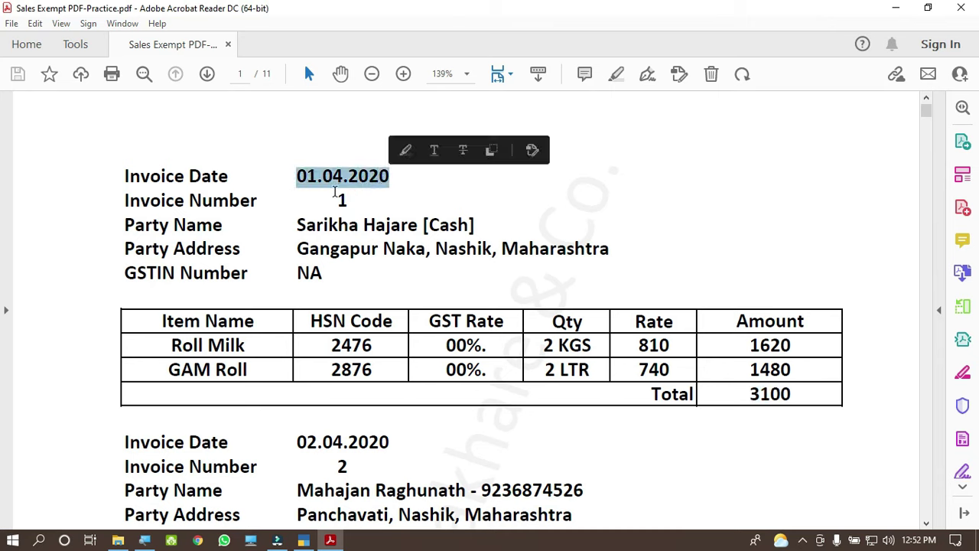
pyautogui.moveTo(339, 198); pyautogui.dragTo(363, 224)
pyautogui.click(363, 224)
pyautogui.click(306, 540)
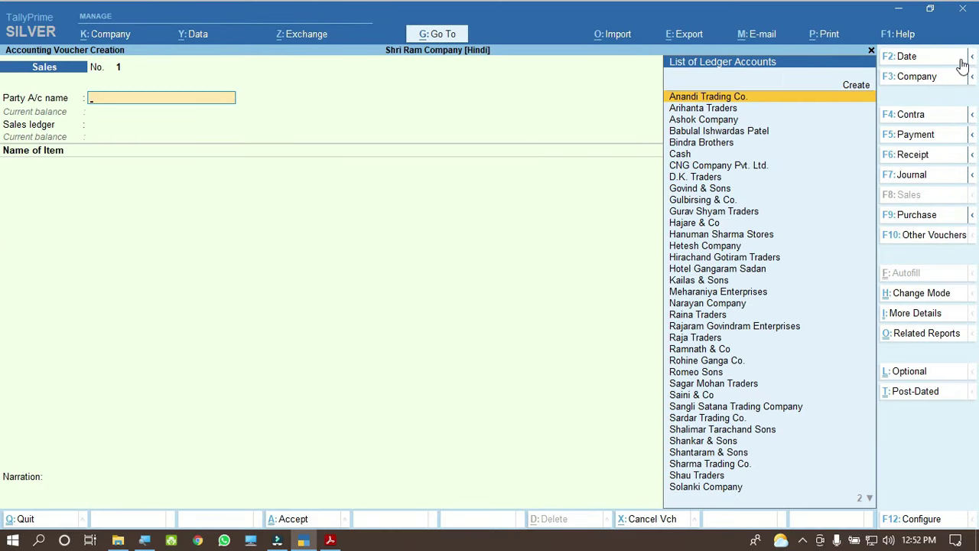
# Step: Change the voucher date to 1.4.20
pyautogui.click(961, 61)
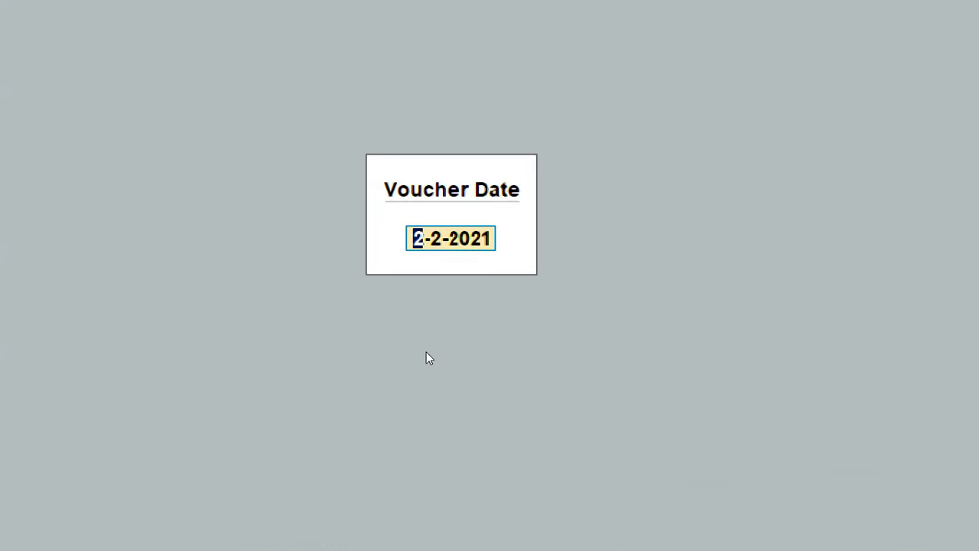
pyautogui.write('1.4')
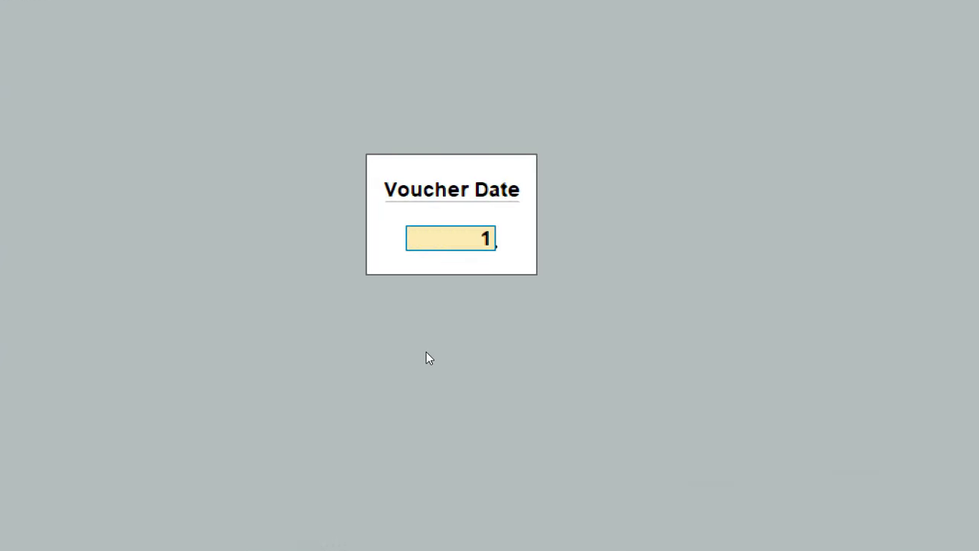
pyautogui.write('.20')
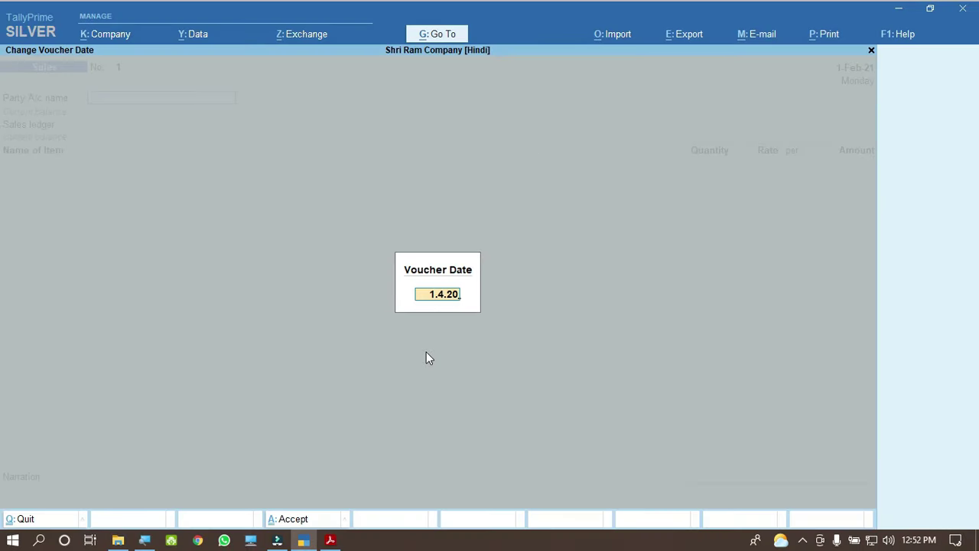
pyautogui.press('Return')
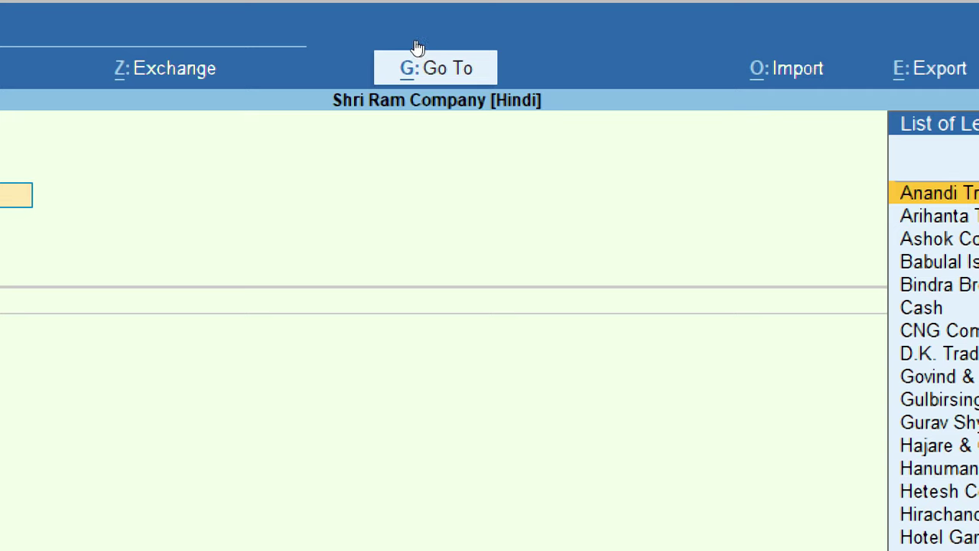
# Step: Use Go To to open Alter Master
pyautogui.click(454, 35)
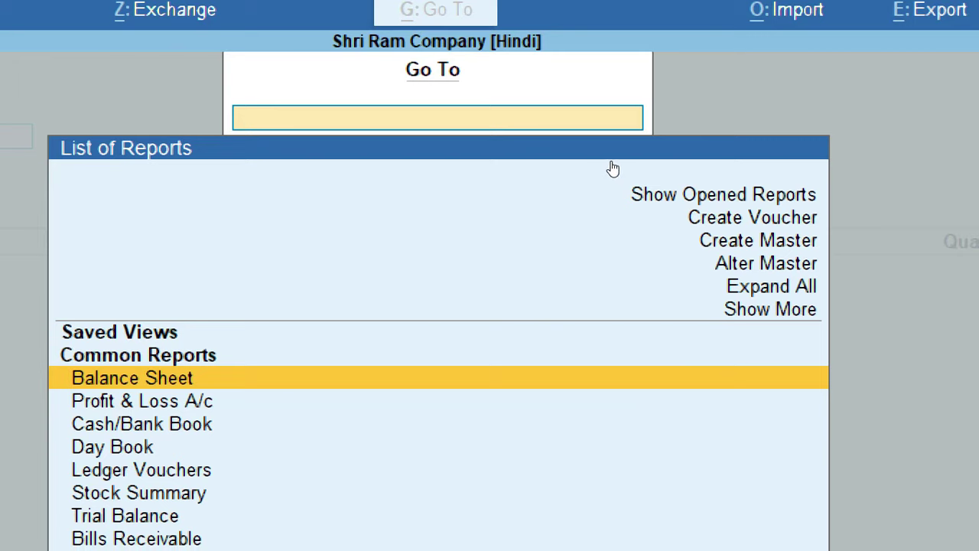
pyautogui.press('Up')
pyautogui.press('Up')
pyautogui.press('Up')
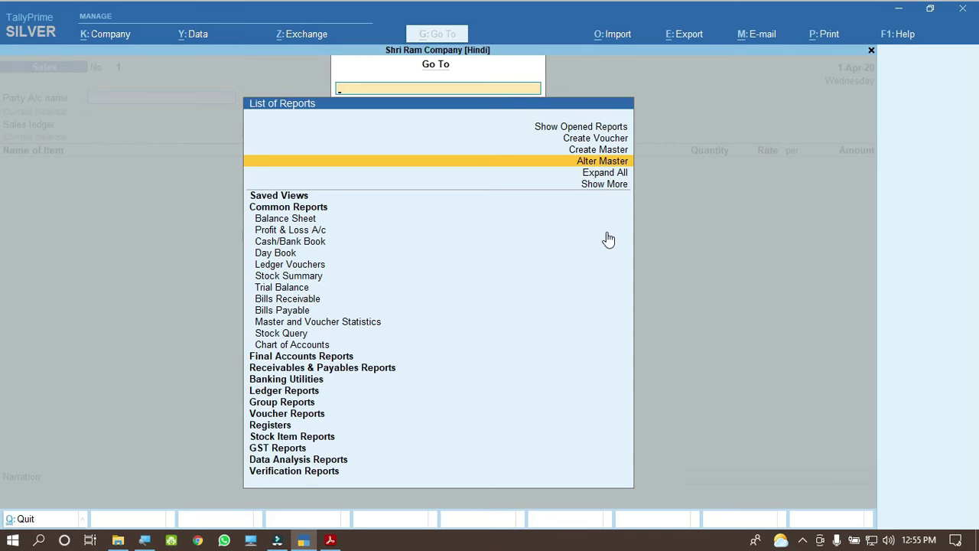
pyautogui.press('Return')
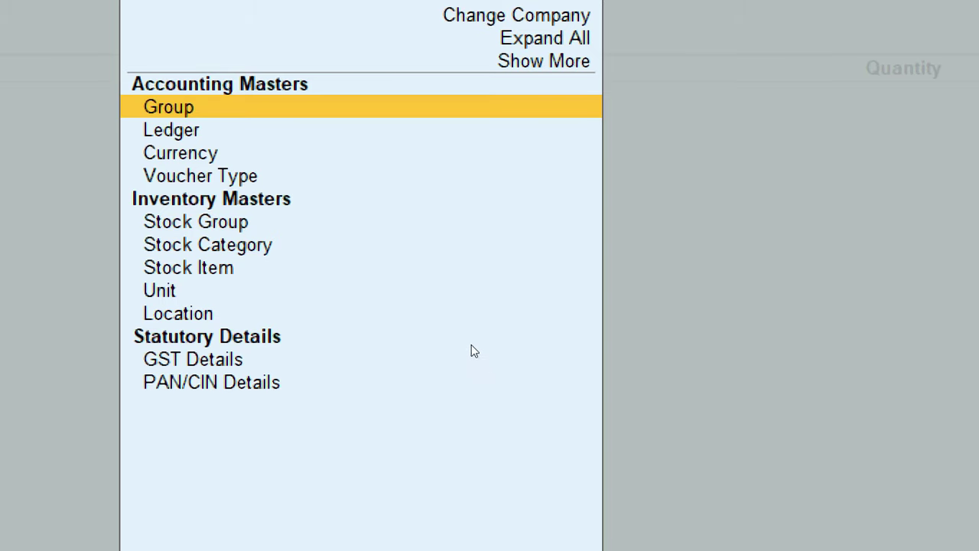
# Step: Go to the List of Voucher Types and open Sales in Voucher Type Alteration
pyautogui.press('Down')
pyautogui.press('Down')
pyautogui.press('Down')
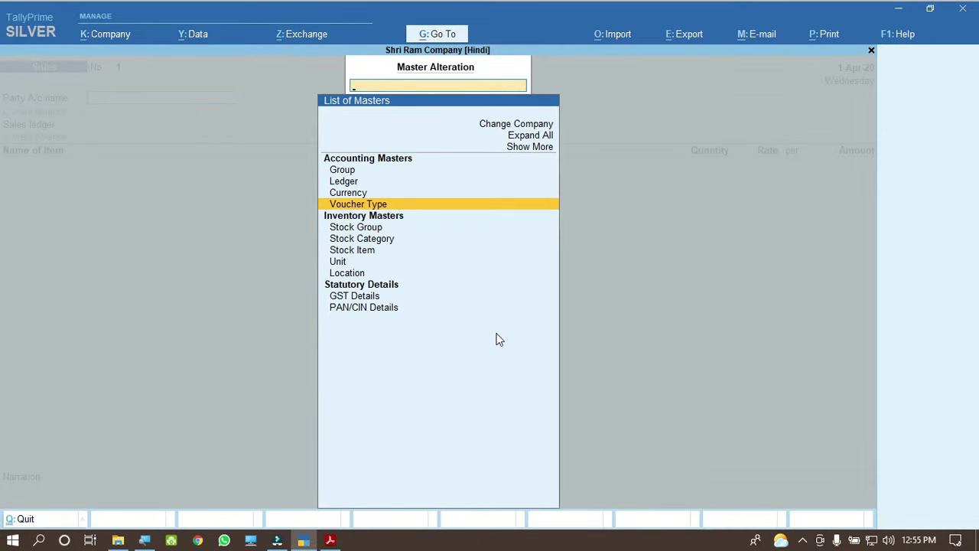
pyautogui.press('Return')
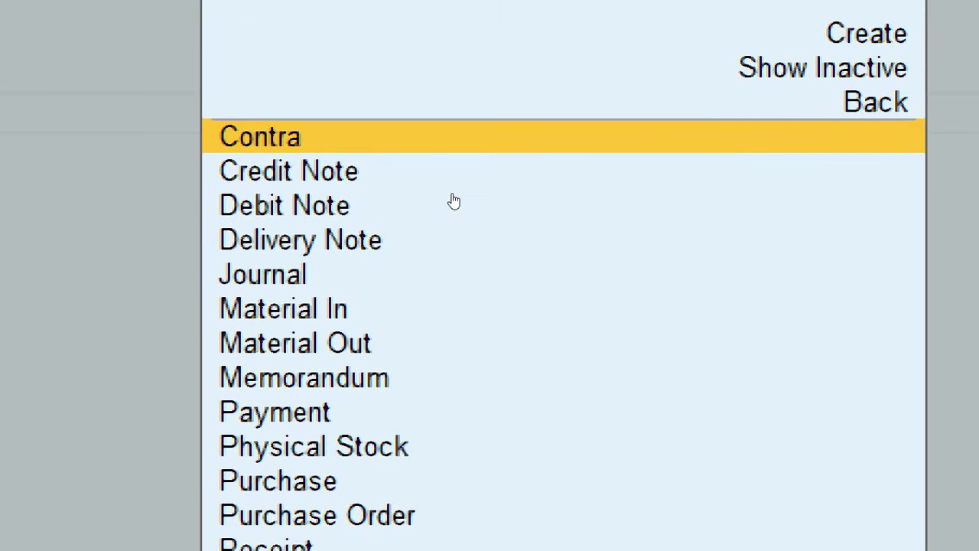
pyautogui.press('Down')
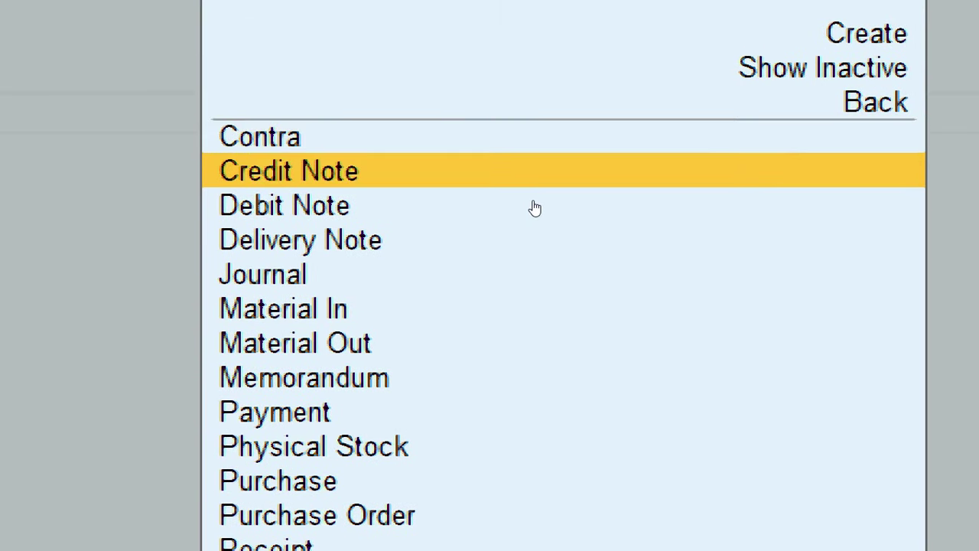
pyautogui.press('Down')
pyautogui.press('Down')
pyautogui.press('Down')
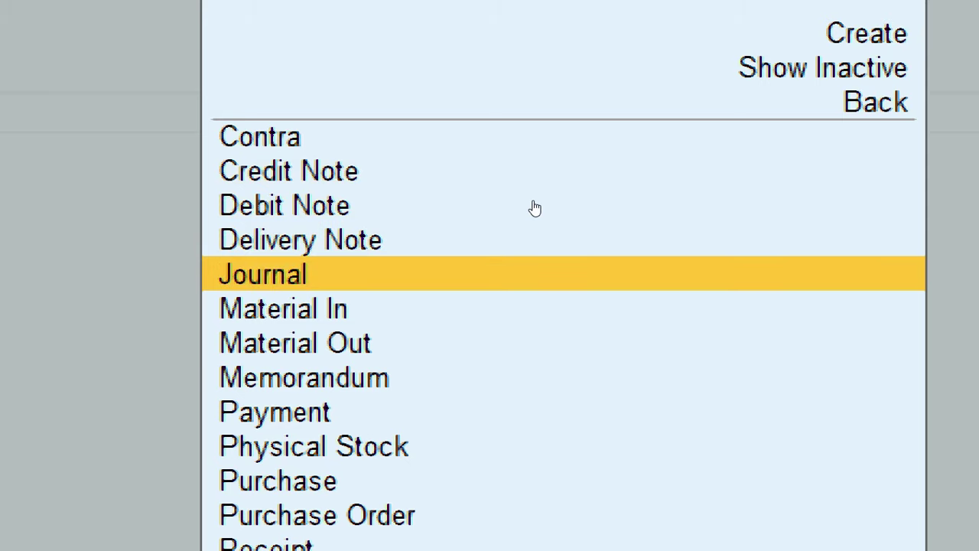
pyautogui.press('Down')
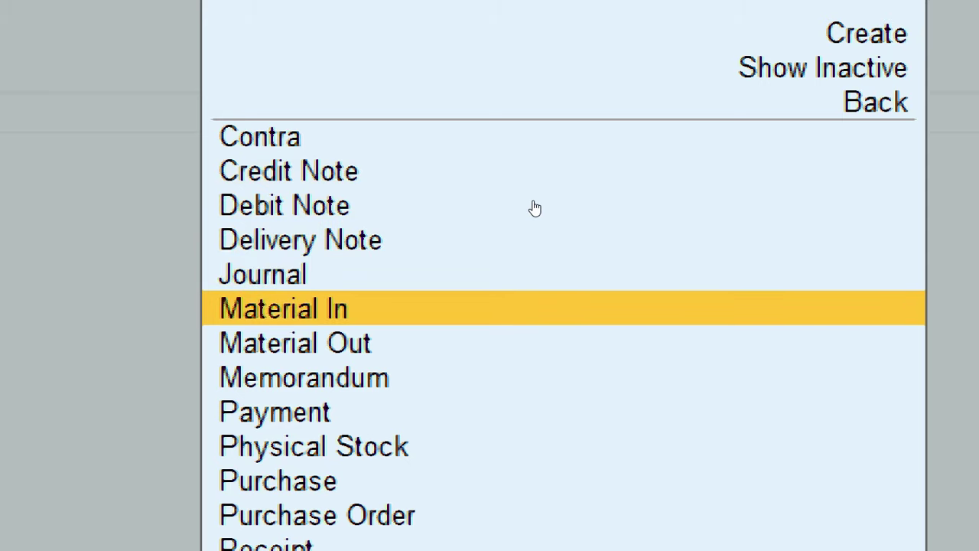
pyautogui.press('Down')
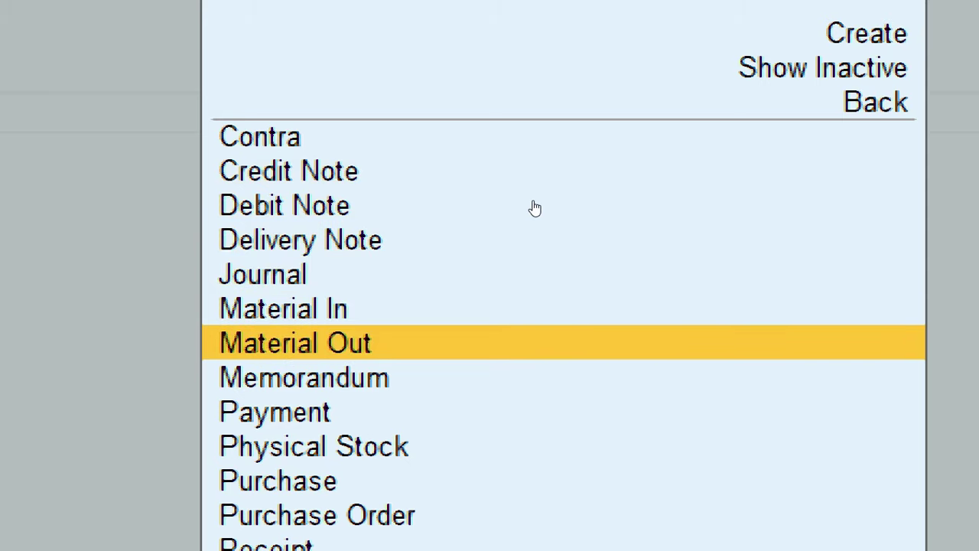
pyautogui.press('Down')
pyautogui.press('Down')
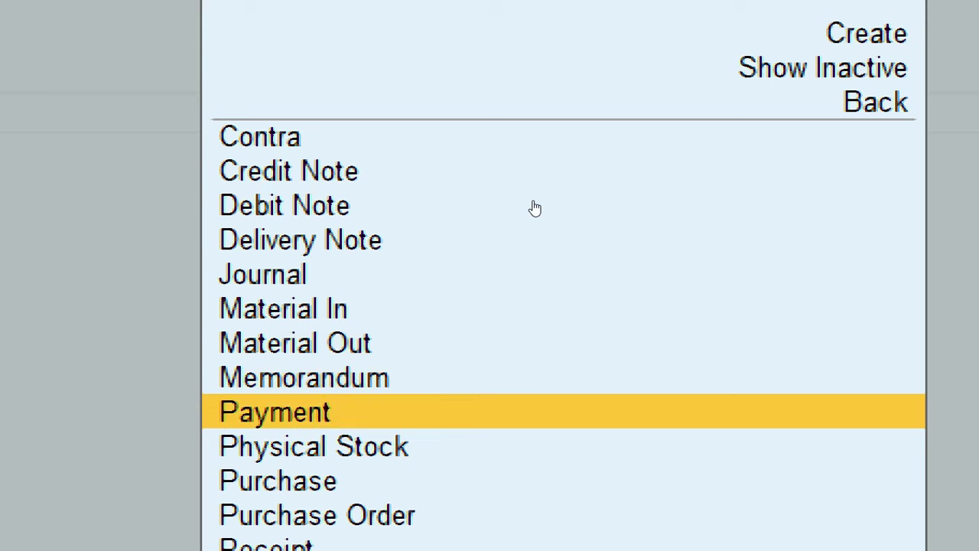
pyautogui.press('Down')
pyautogui.press('Down')
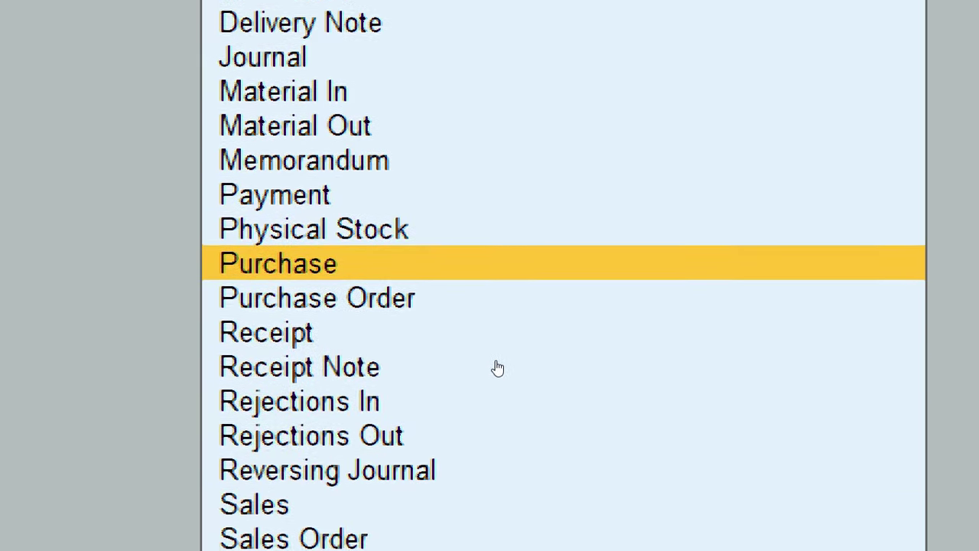
pyautogui.press('Down')
pyautogui.press('Down')
pyautogui.press('Down')
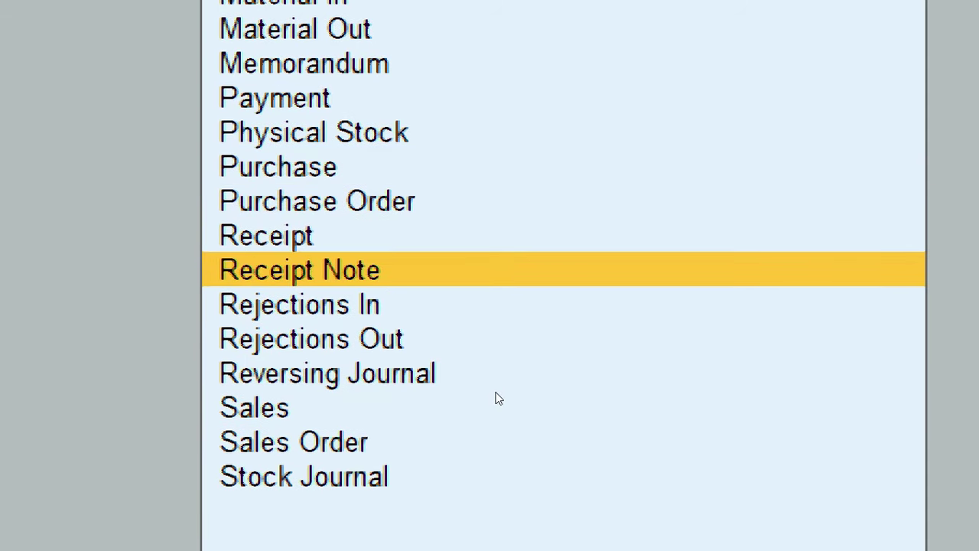
pyautogui.press('Down')
pyautogui.press('Down')
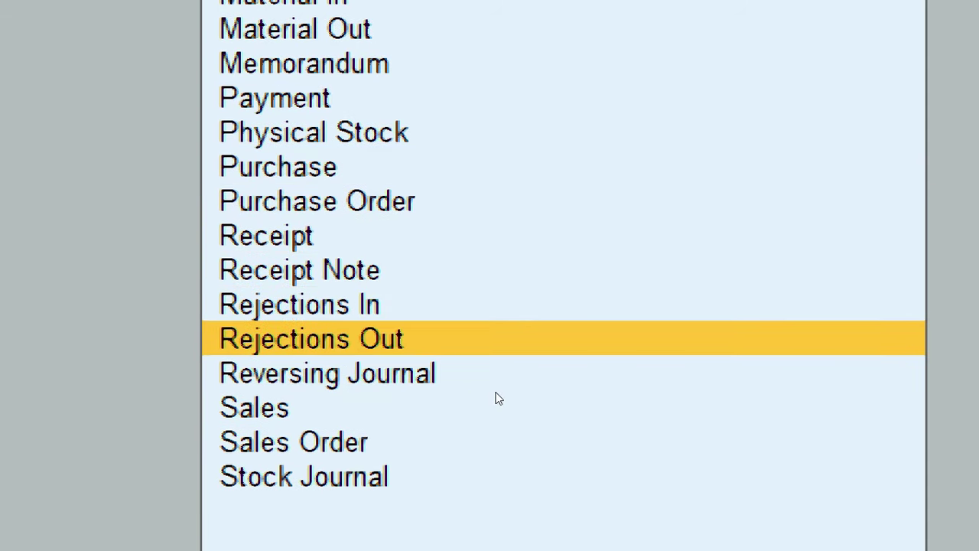
pyautogui.press('Down')
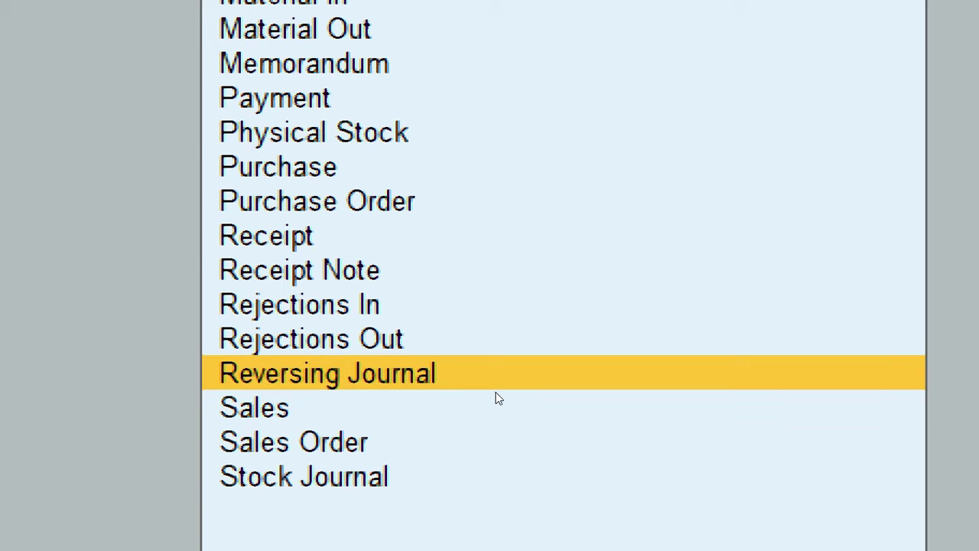
pyautogui.press('Down')
pyautogui.press('Down')
pyautogui.press('Down')
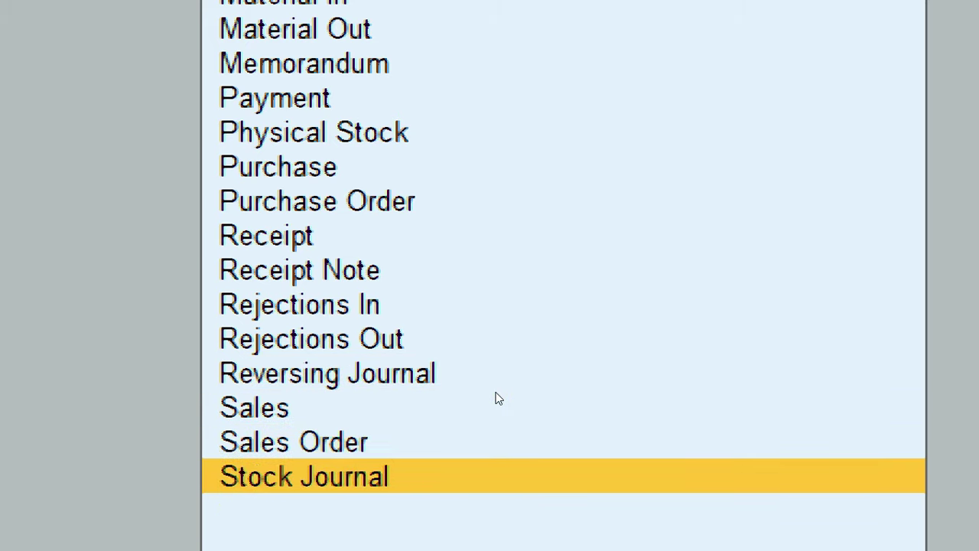
pyautogui.press('Up')
pyautogui.press('Up')
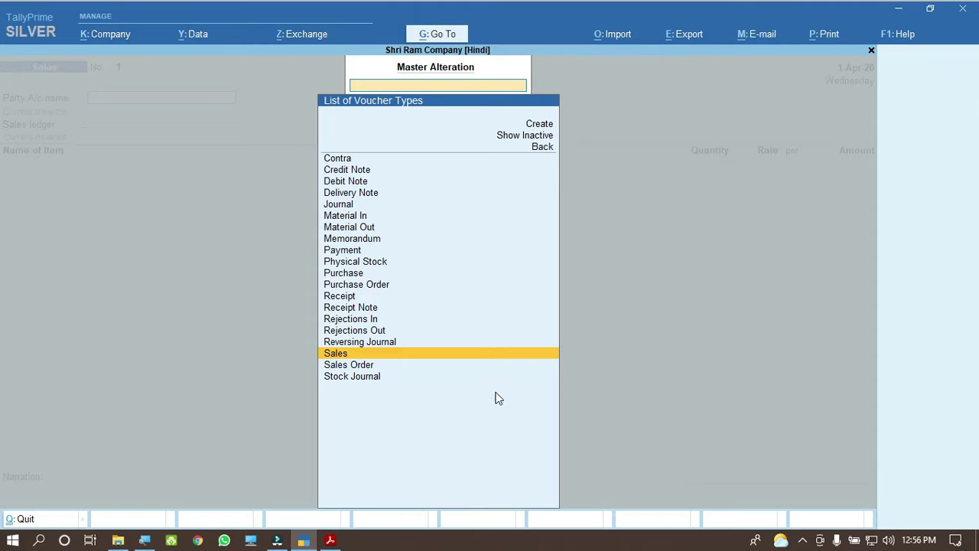
pyautogui.press('Return')
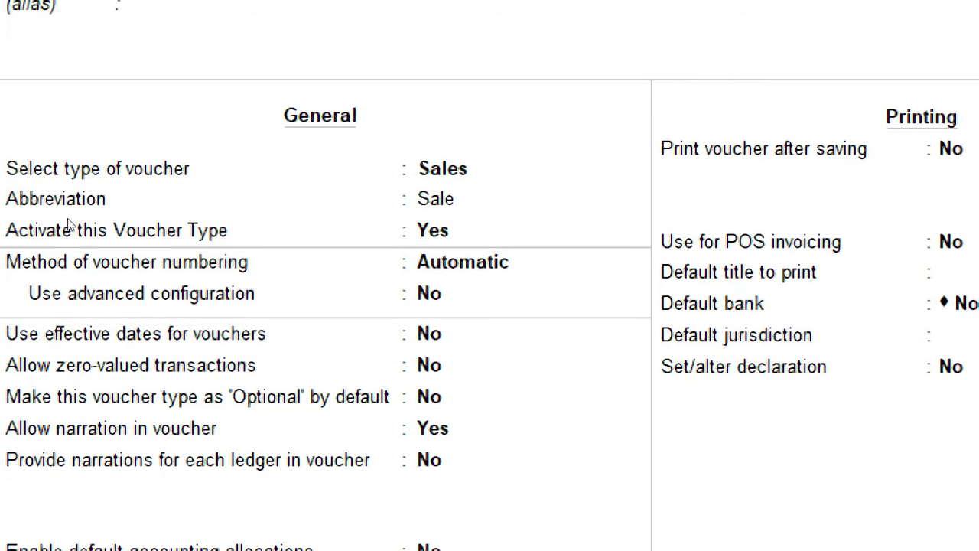
# Step: Set Sales voucher numbering to Manual, accept with Ctrl+A, and close the voucher type list
pyautogui.press('Return')
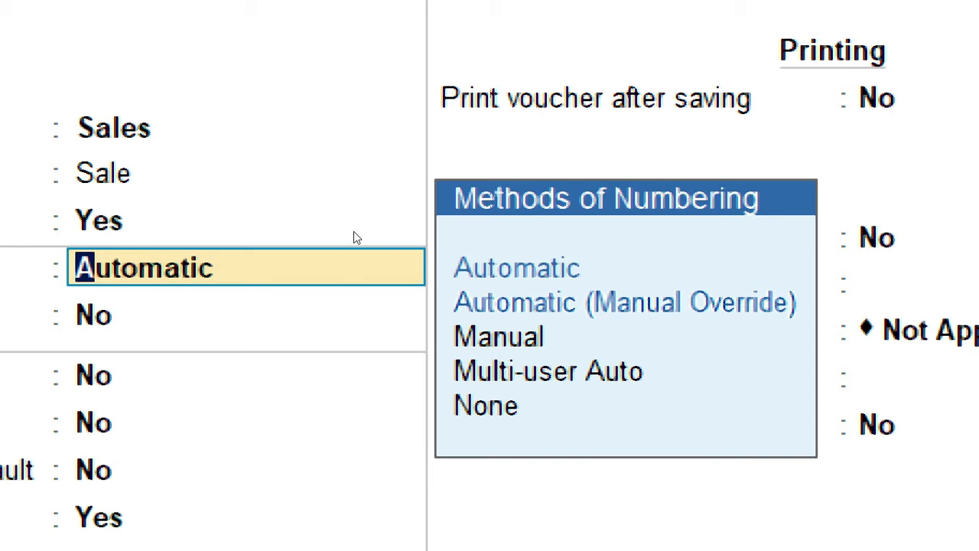
pyautogui.press('Down')
pyautogui.press('Down')
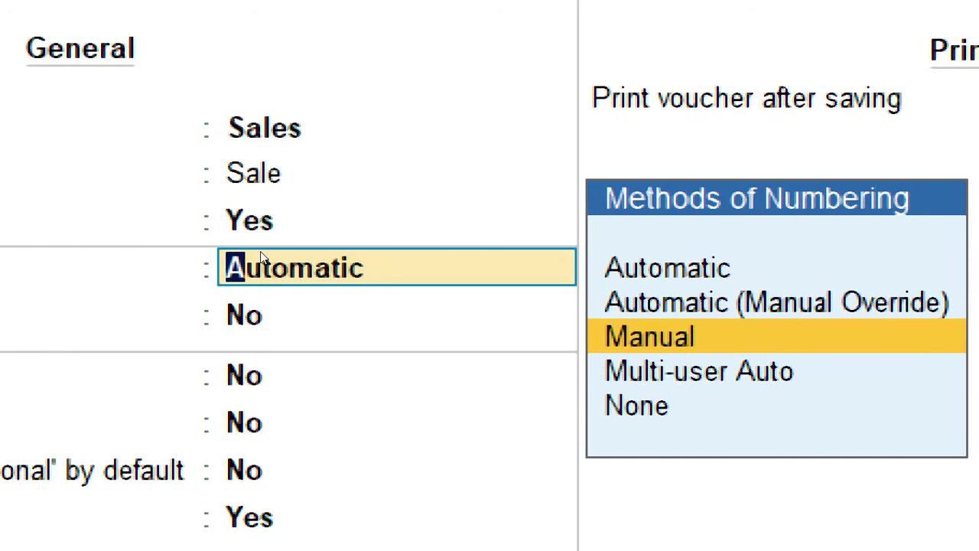
pyautogui.press('Return')
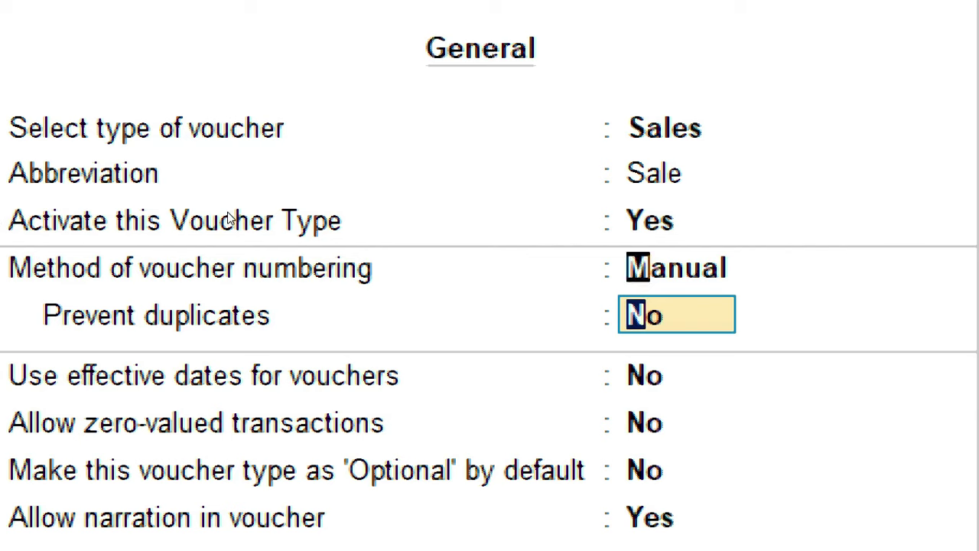
pyautogui.press('BackSpace')
pyautogui.press('Return')
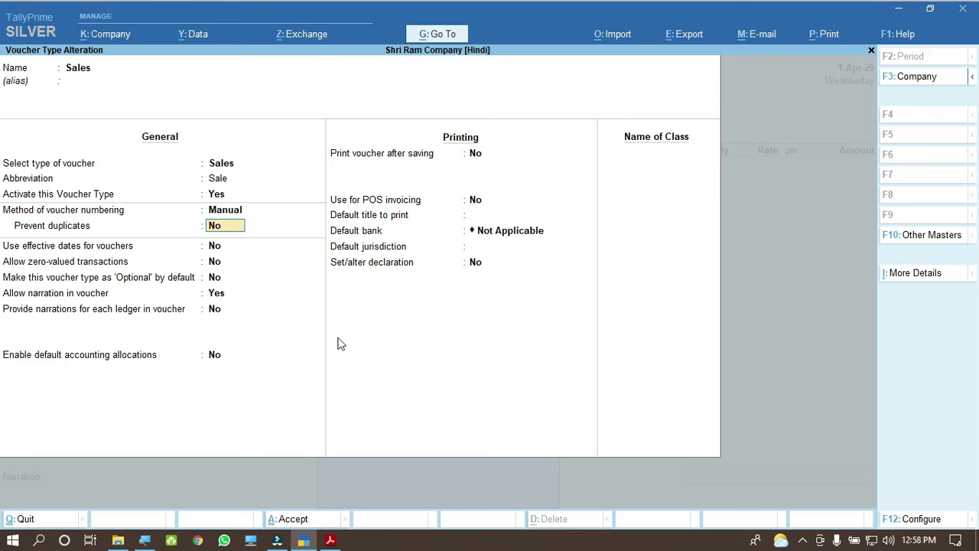
pyautogui.press('ctrl')
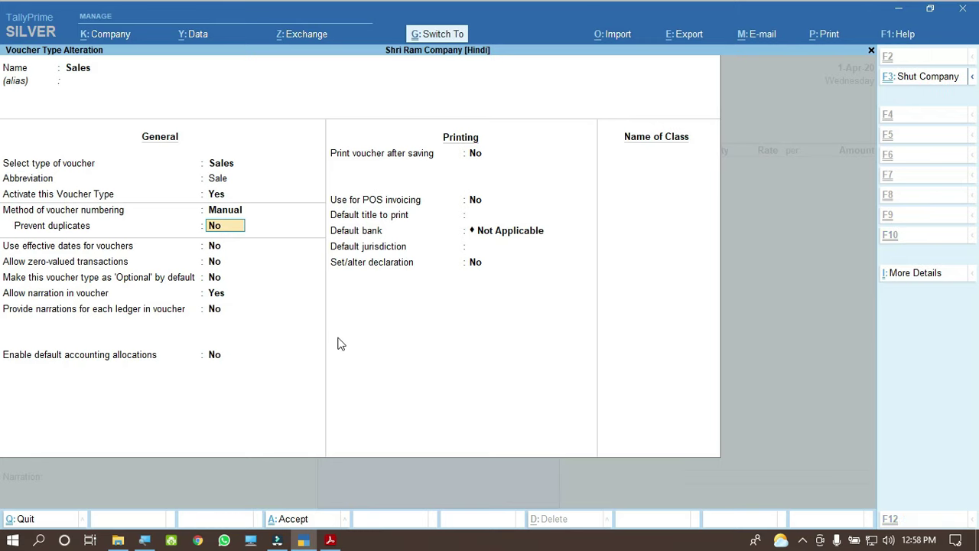
pyautogui.hotkey('ctrl', 'a')
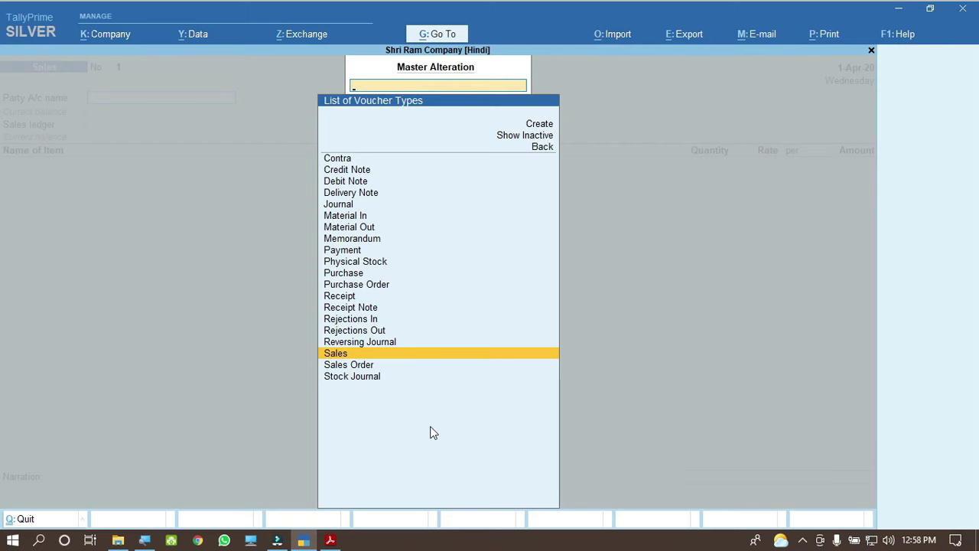
pyautogui.press('ctrl')
pyautogui.press('Escape')
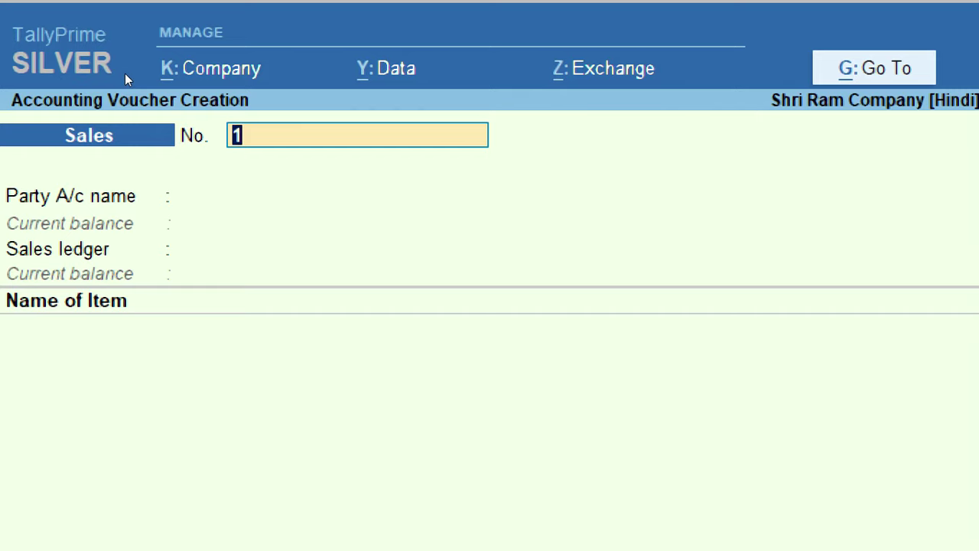
# Step: Enter 1 as the voucher number and move on to Party A/c name
pyautogui.write('2A')
pyautogui.press('BackSpace')
pyautogui.press('BackSpace')
pyautogui.write('1')
pyautogui.press('Return')
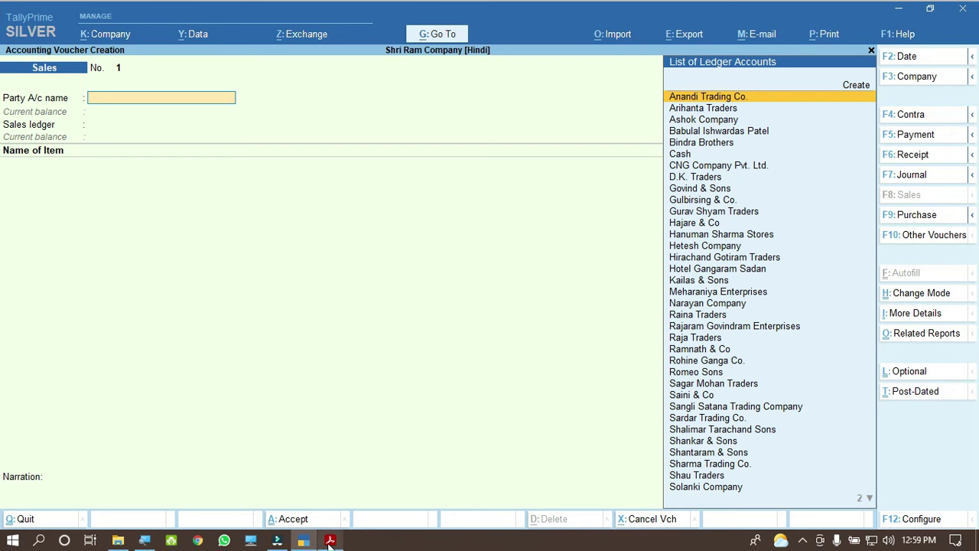
# Step: Select the full party name on invoice 1 in the PDF, then return to TallyPrime
pyautogui.moveTo(330, 541)
pyautogui.click(329, 474)
pyautogui.moveTo(297, 224); pyautogui.dragTo(454, 225)
pyautogui.click(490, 232)
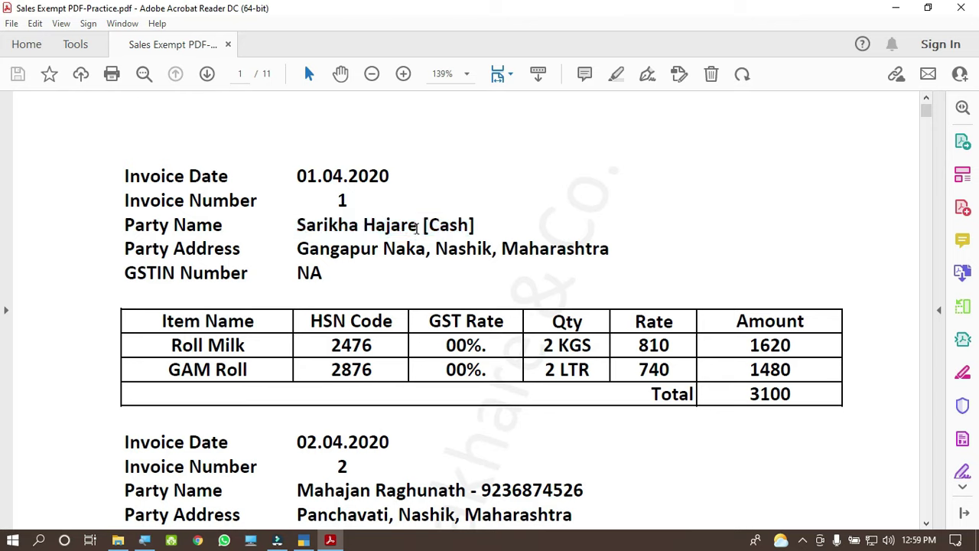
pyautogui.moveTo(297, 225); pyautogui.dragTo(459, 228)
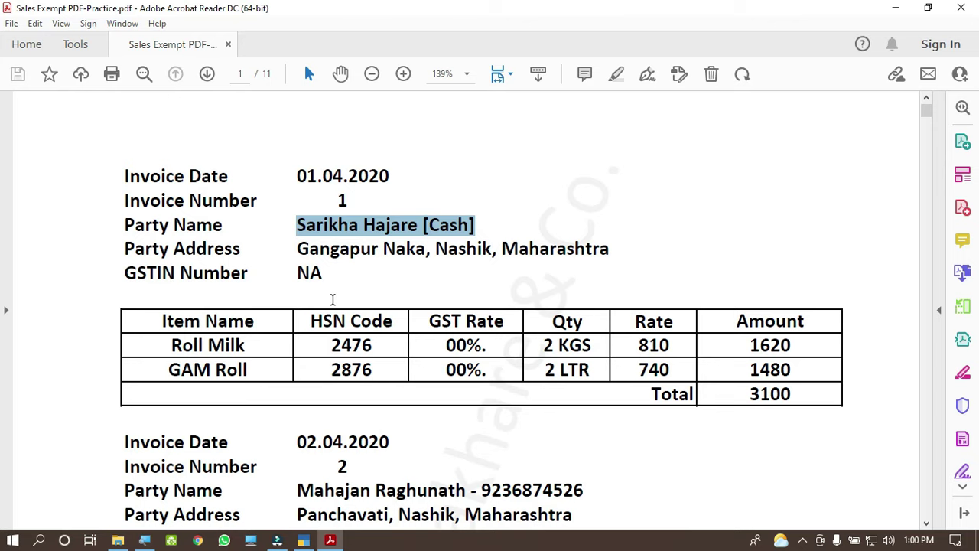
pyautogui.click(303, 540)
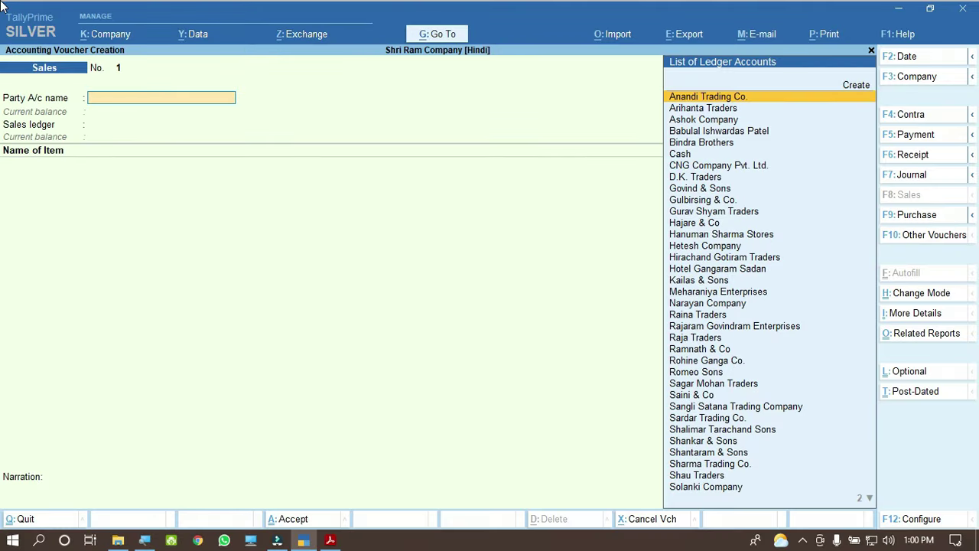
# Step: Type Cash in Party A/c name, choose the Cash ledger, and confirm it
pyautogui.write('Ca')
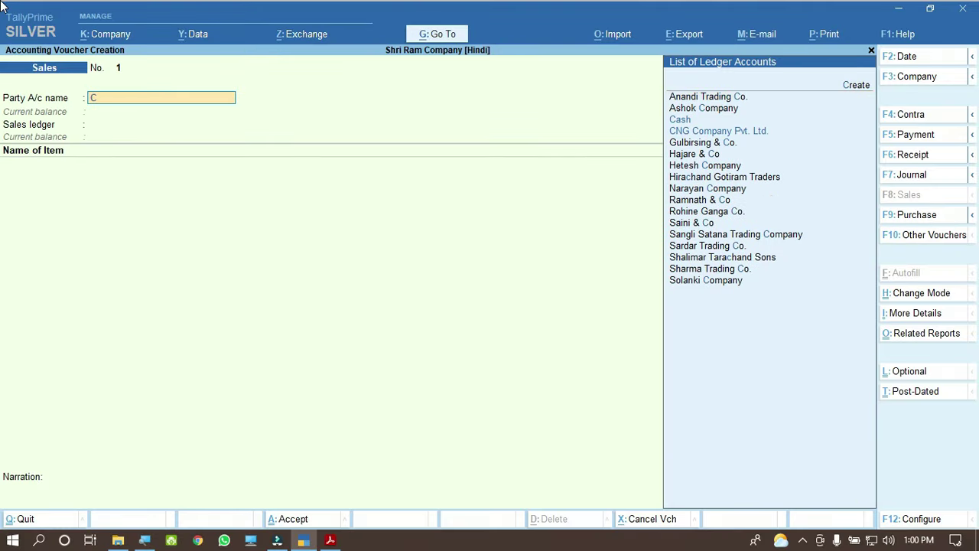
pyautogui.write('sh')
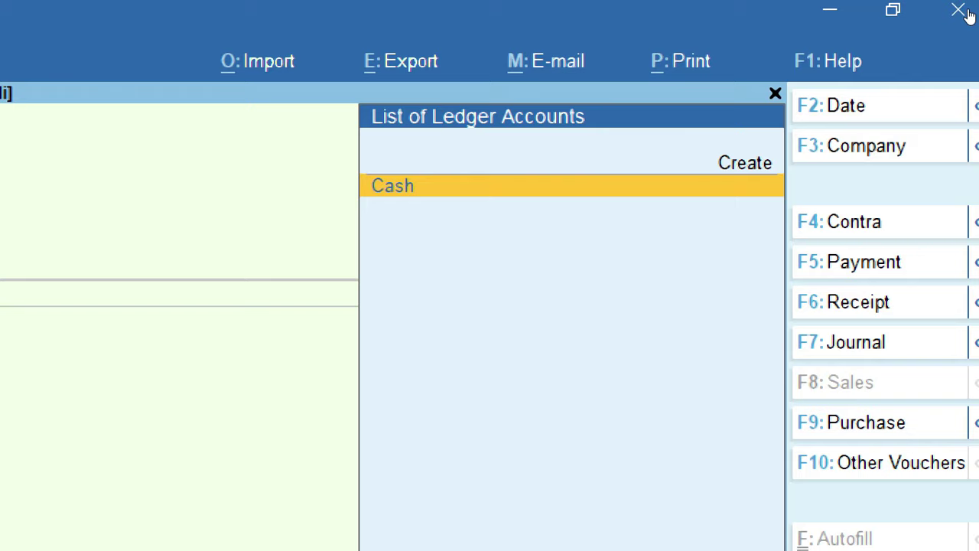
pyautogui.press('Up')
pyautogui.press('Down')
pyautogui.press('Return')
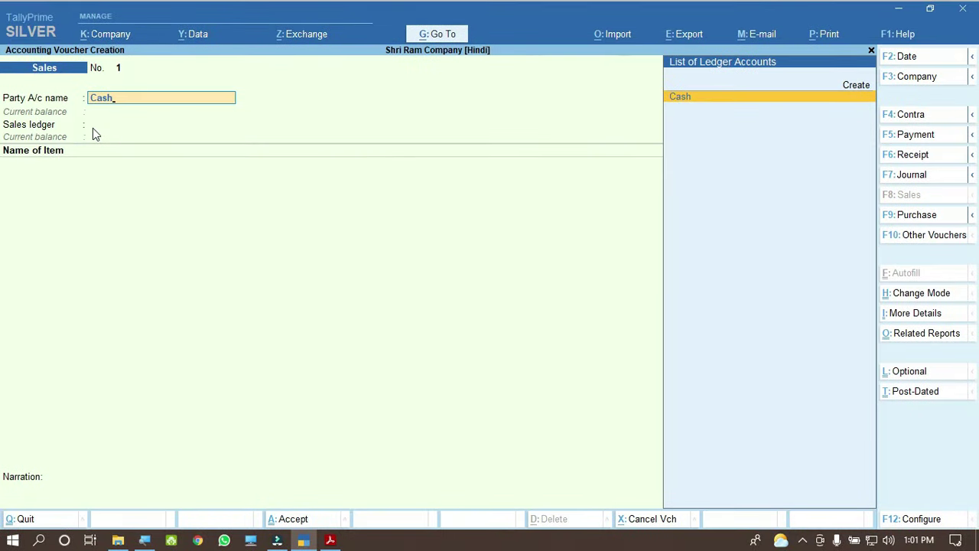
pyautogui.press('Return')
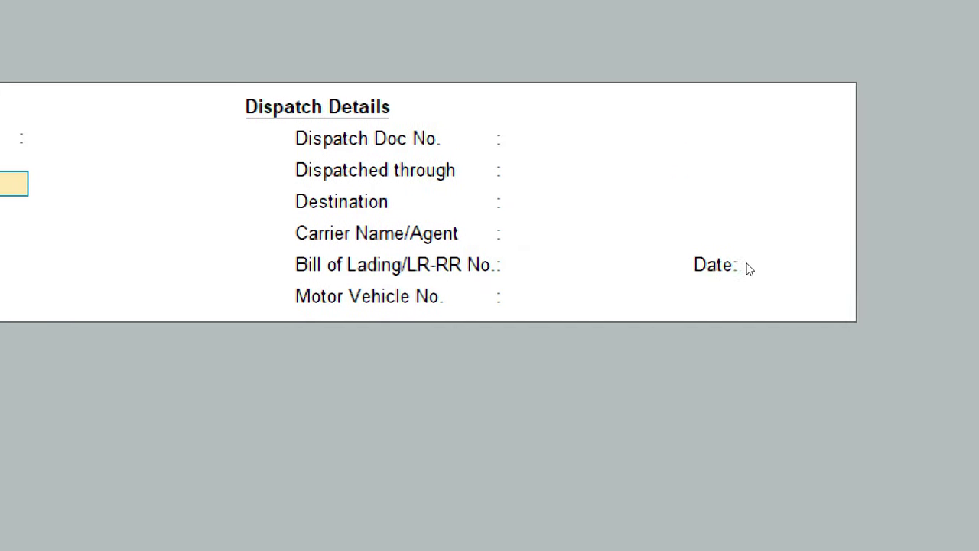
# Step: Leave the dispatch document number and dispatched-through fields blank and close Dispatch Details
pyautogui.press('Return')
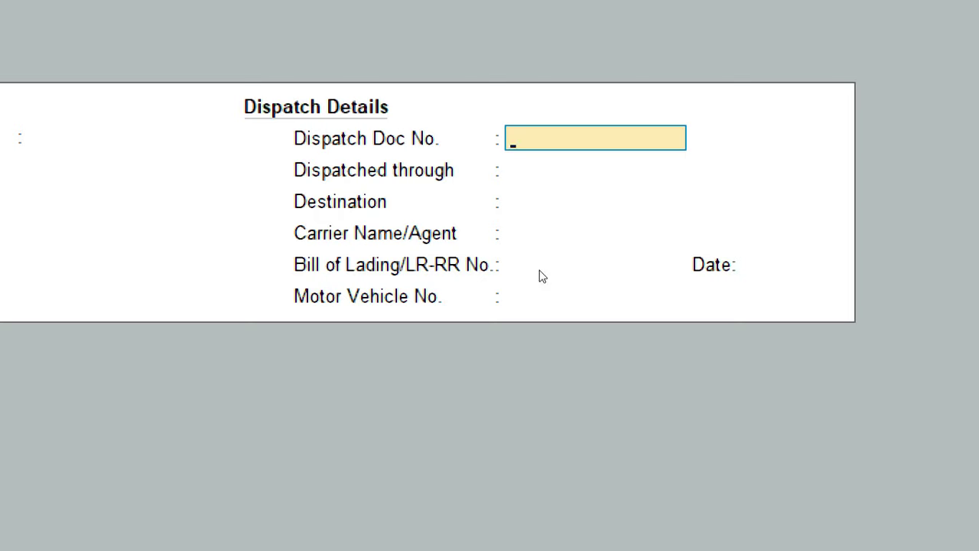
pyautogui.press('Return')
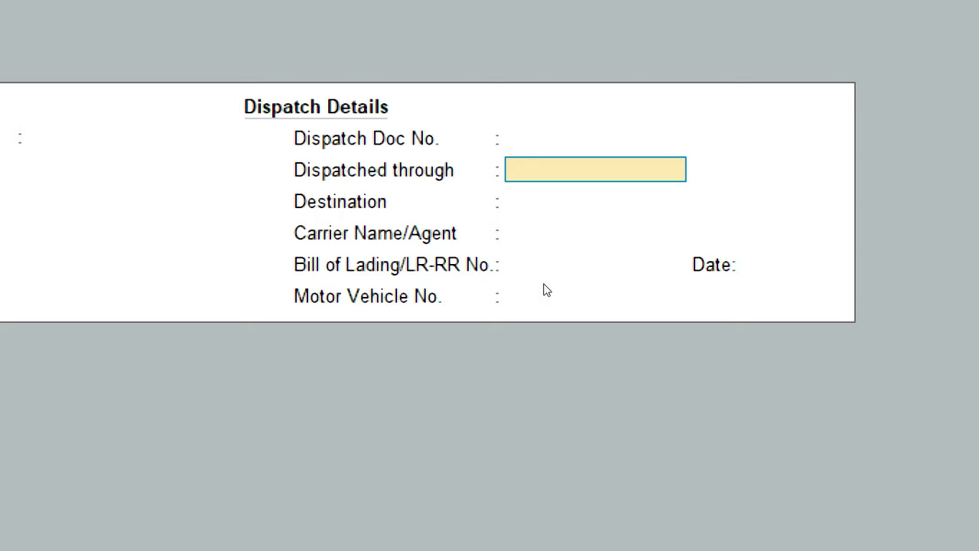
pyautogui.press('Return')
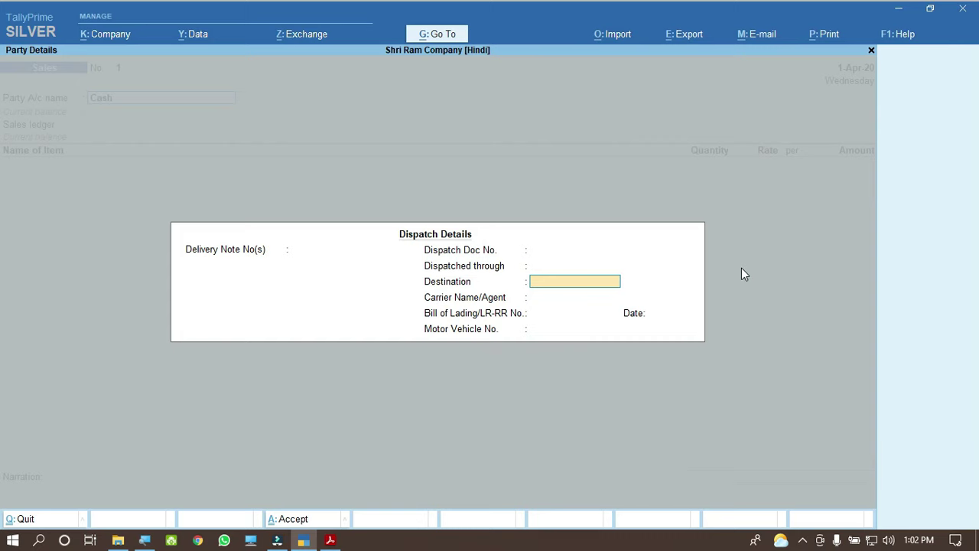
pyautogui.press('Escape')
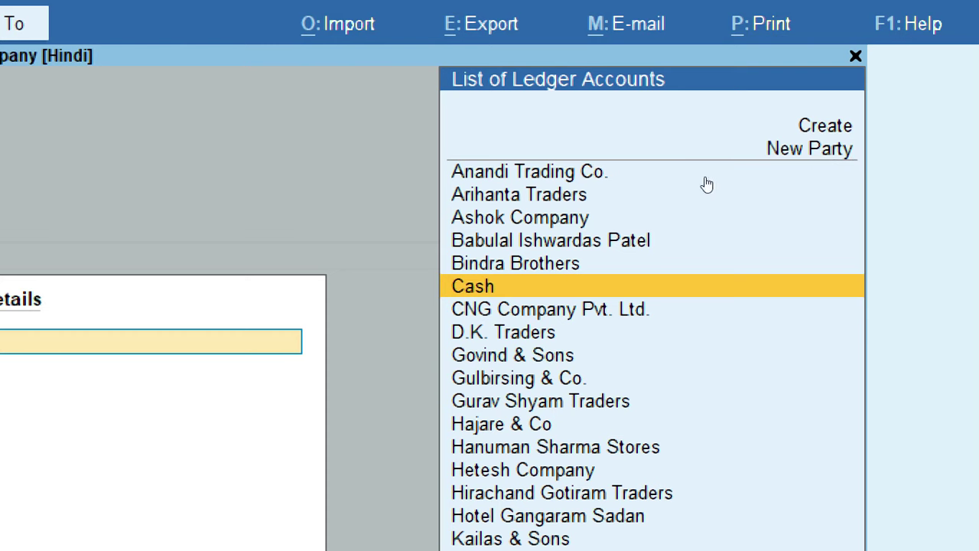
# Step: Bill to Cash, with the customer's name and mobile number from the invoice as mailing name
pyautogui.press('Return')
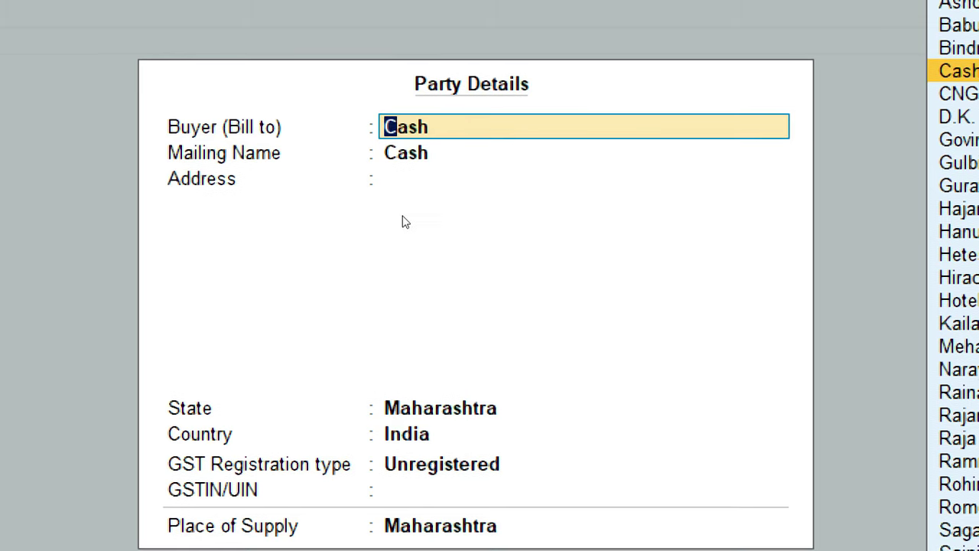
pyautogui.press('Return')
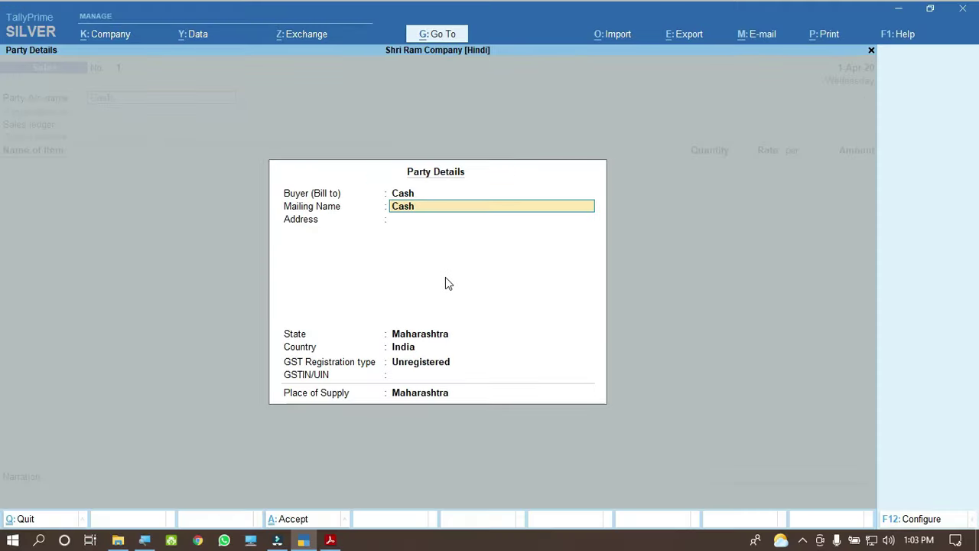
pyautogui.hotkey('alt', 'Tab')
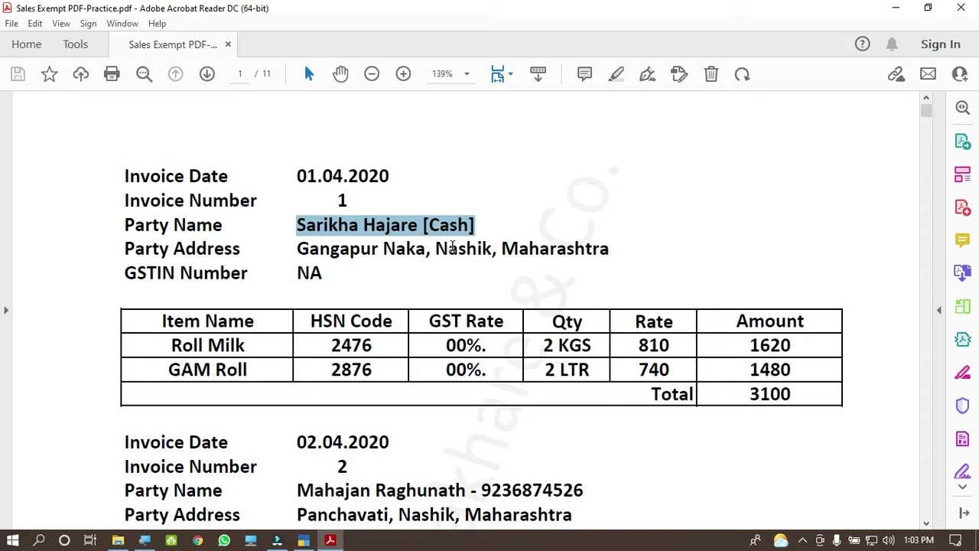
pyautogui.click(305, 541)
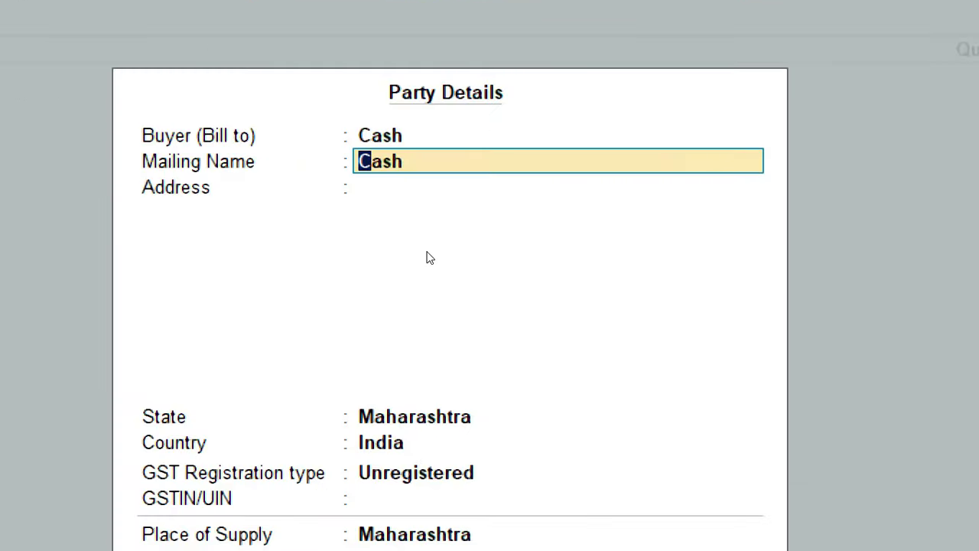
pyautogui.hotkey('ctrl', 'alt', 'v')
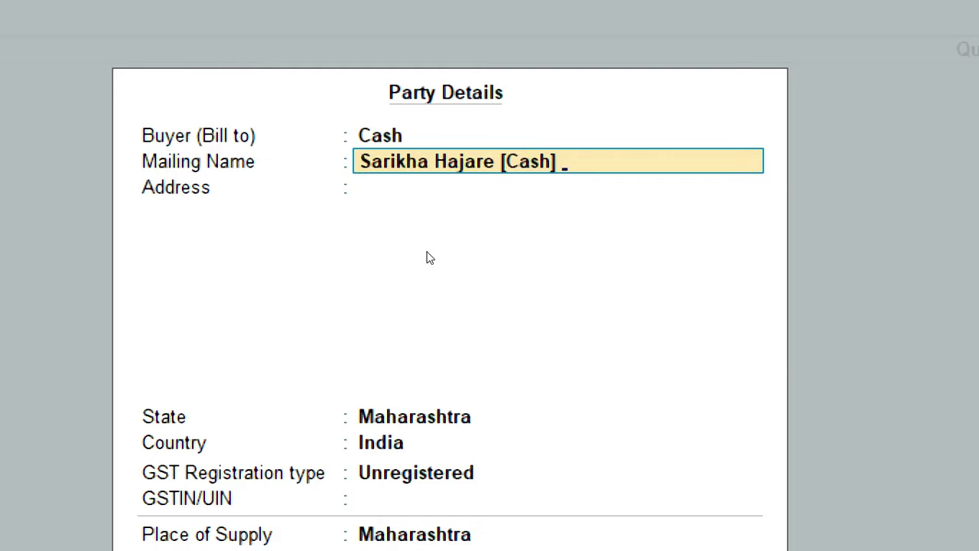
pyautogui.write('M.No.')
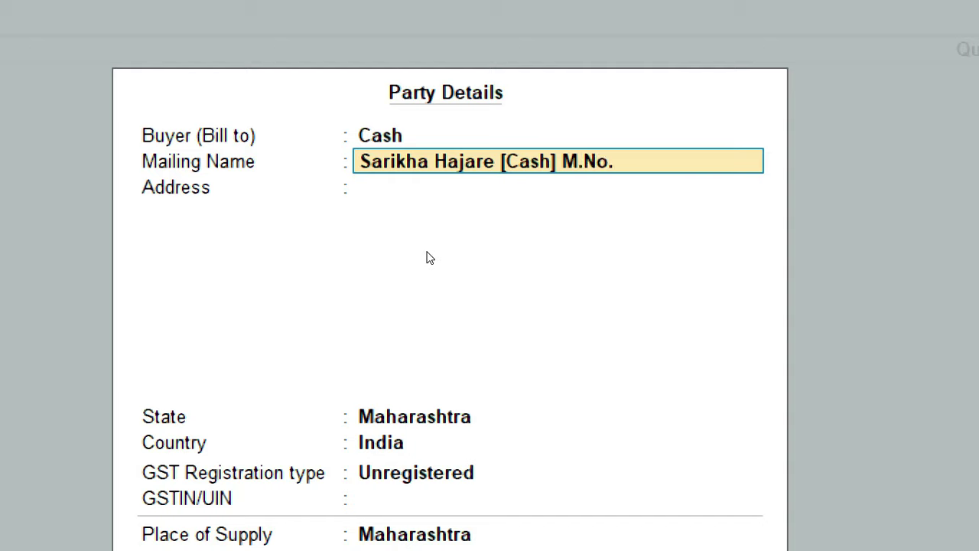
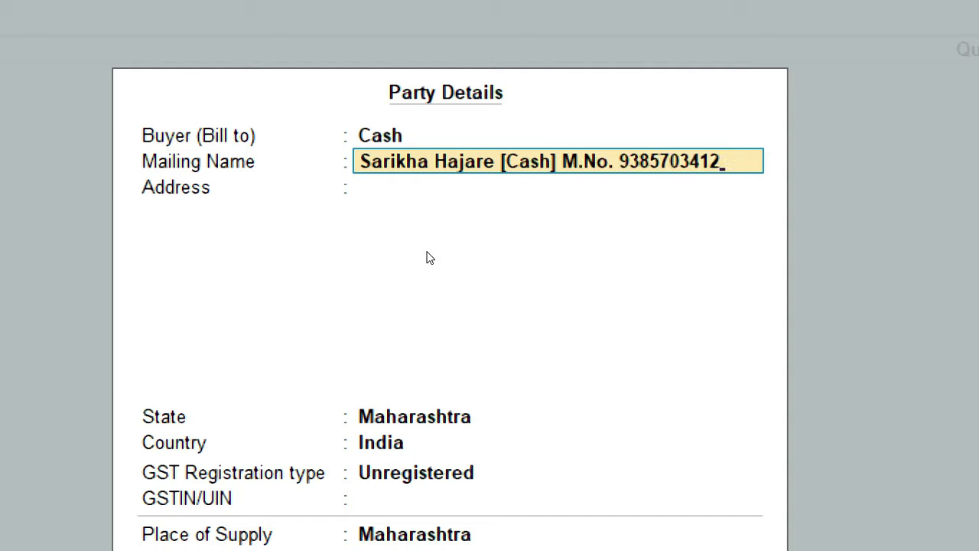
pyautogui.press('Return')
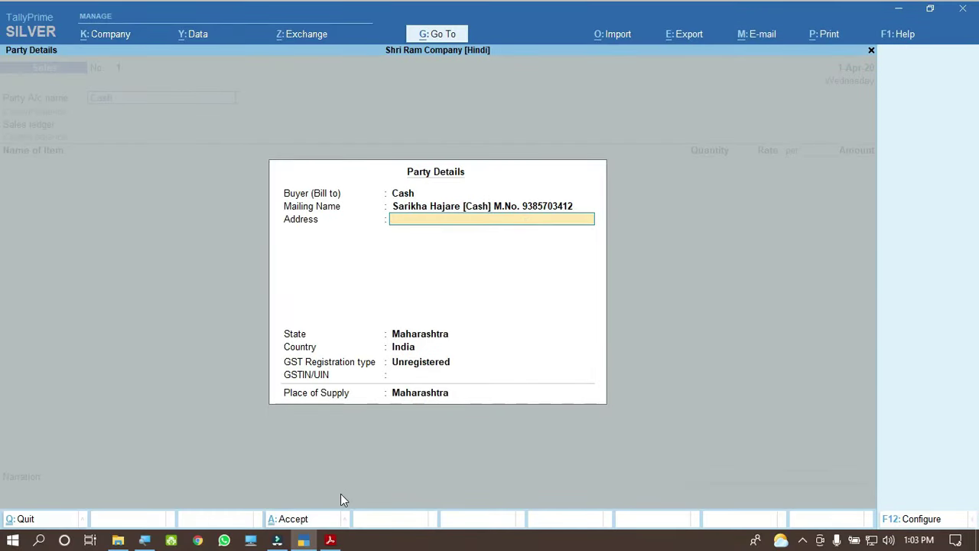
# Step: Enter the buyer's address from the invoice, drop the mobile number from the mailing name, keep Maharashtra
pyautogui.click(330, 540)
pyautogui.moveTo(297, 248); pyautogui.dragTo(552, 260)
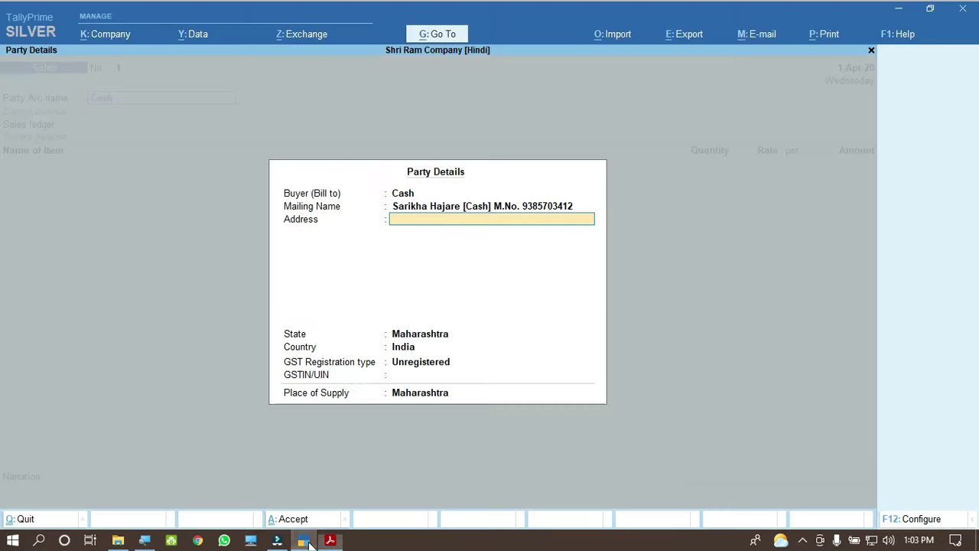
pyautogui.click(304, 540)
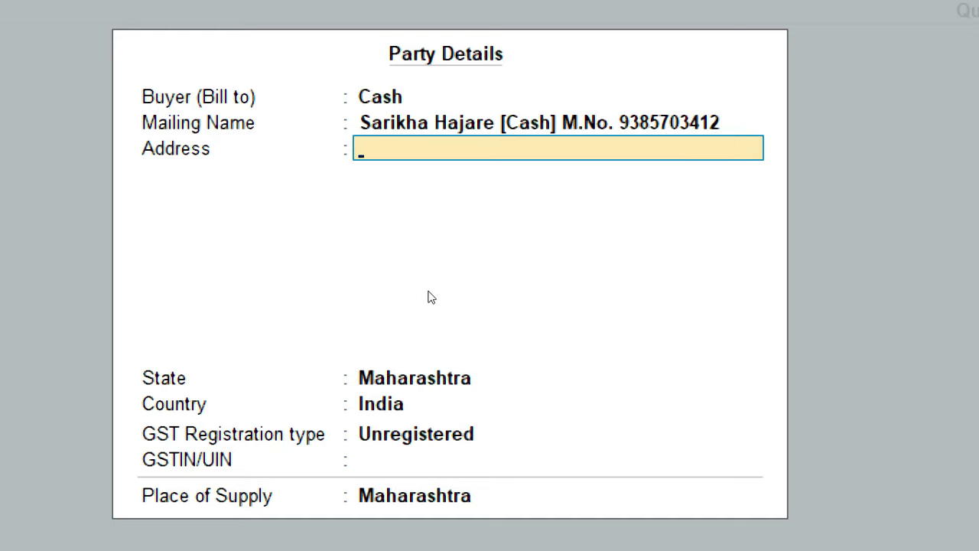
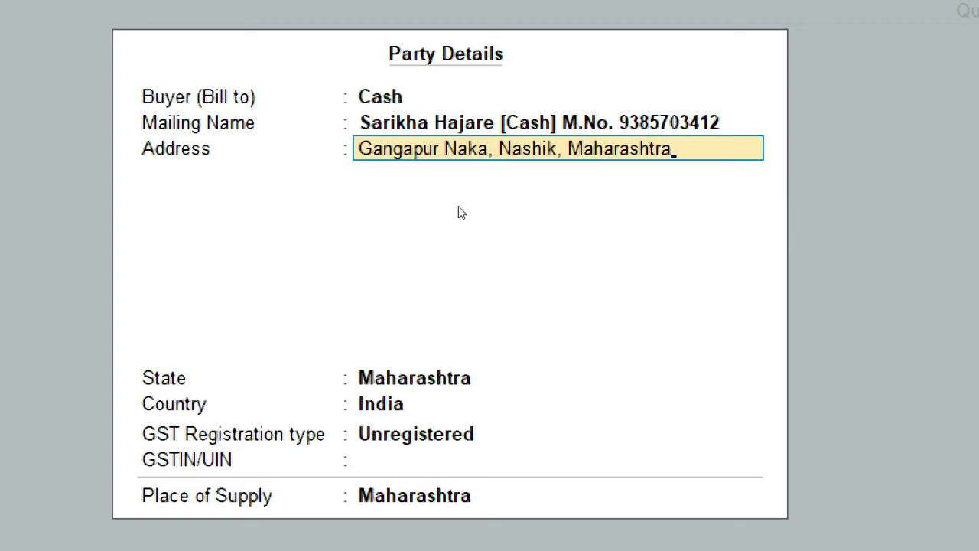
pyautogui.press('Up')
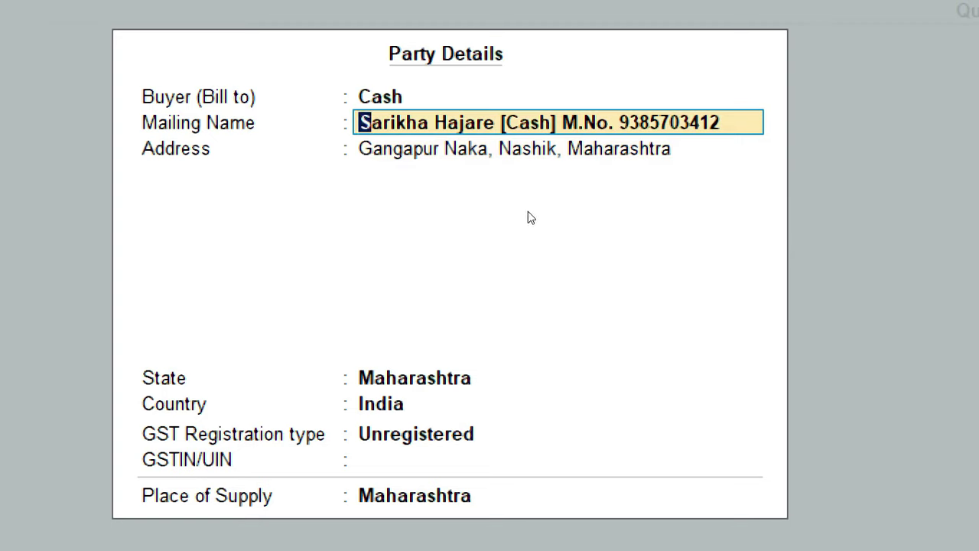
pyautogui.press('BackSpace')
pyautogui.press('BackSpace')
pyautogui.press('BackSpace')
pyautogui.press('BackSpace')
pyautogui.press('BackSpace')
pyautogui.press('BackSpace')
pyautogui.press('BackSpace')
pyautogui.press('BackSpace')
pyautogui.press('BackSpace')
pyautogui.press('BackSpace')
pyautogui.press('BackSpace')
pyautogui.press('BackSpace')
pyautogui.press('BackSpace')
pyautogui.press('BackSpace')
pyautogui.press('BackSpace')
pyautogui.press('BackSpace')
pyautogui.press('BackSpace')
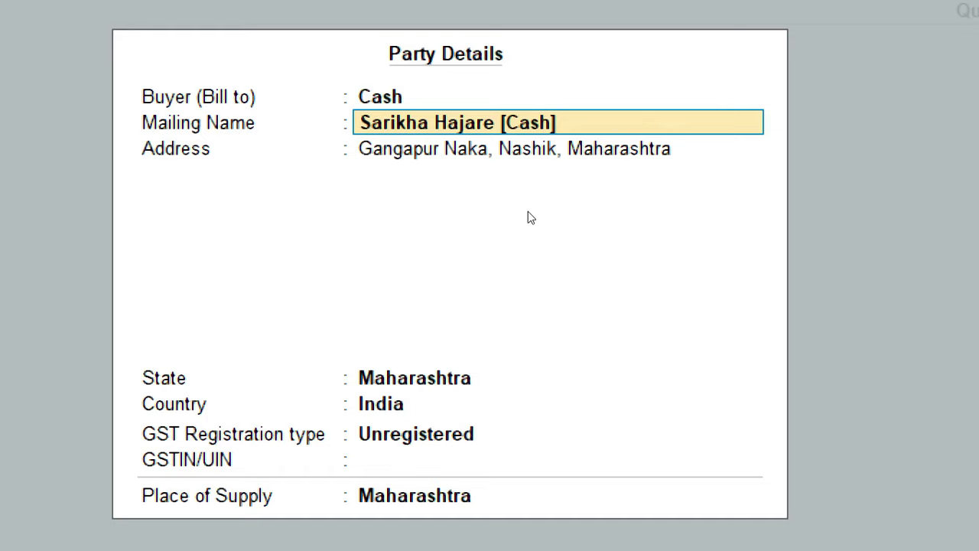
pyautogui.press('Return')
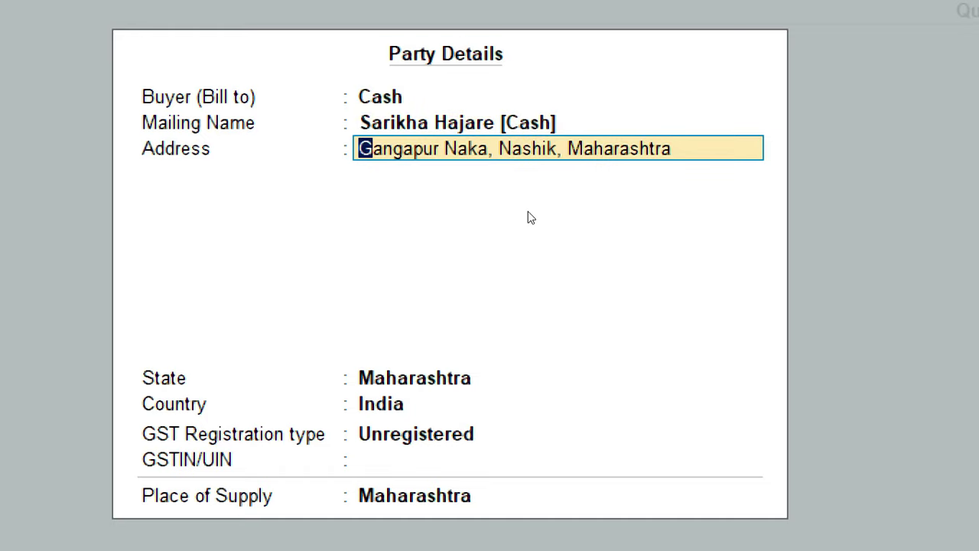
pyautogui.press('Return')
pyautogui.press('Return')
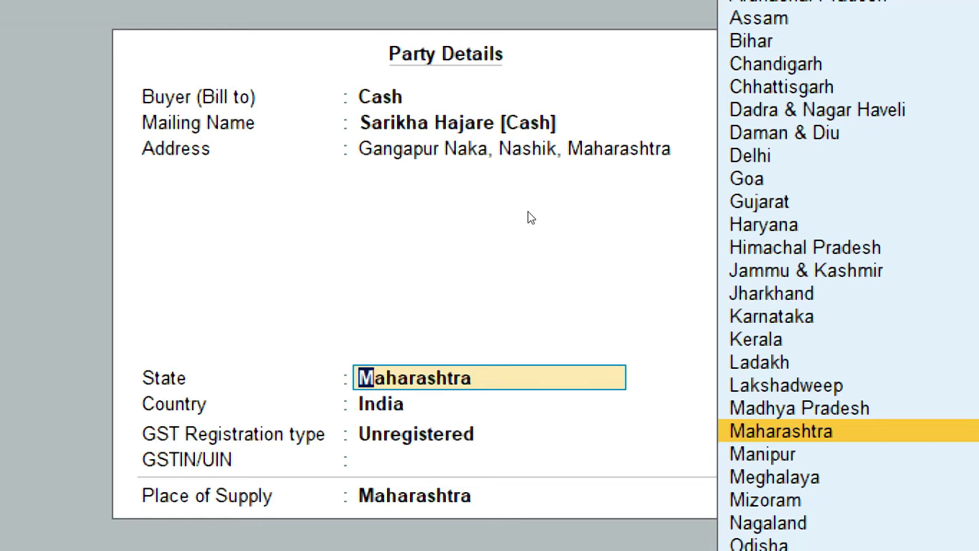
pyautogui.press('Return')
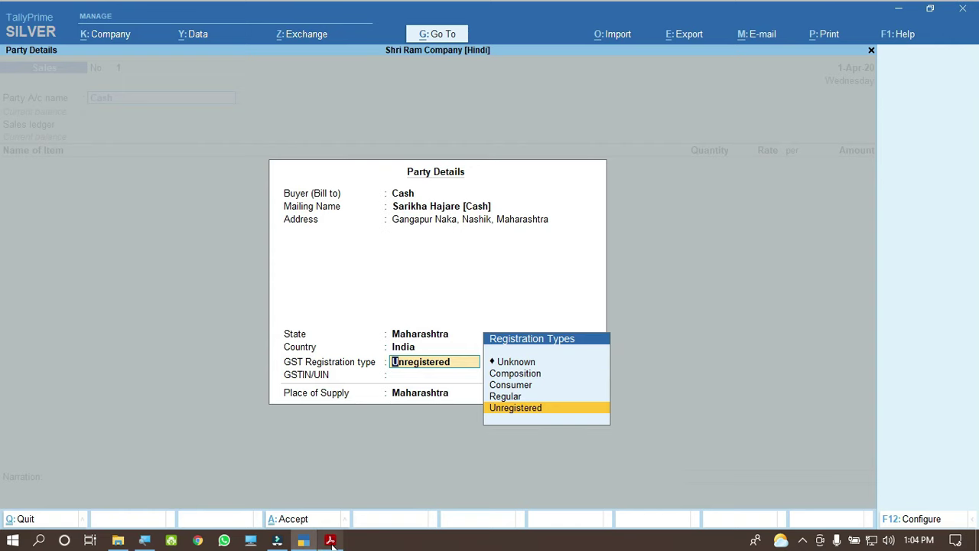
# Step: After checking the invoice's GSTIN reads NA, set the GST registration type to Consumer
pyautogui.click(330, 541)
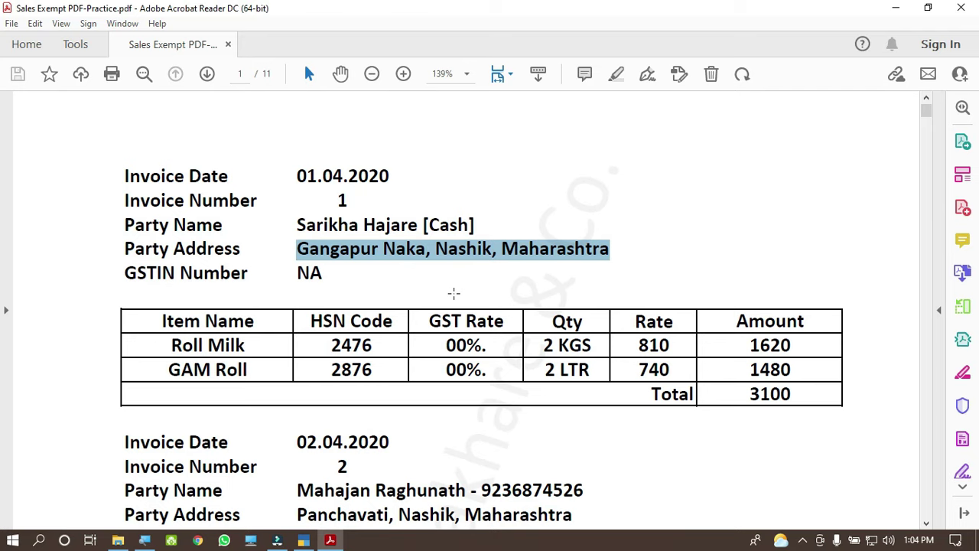
pyautogui.moveTo(296, 273); pyautogui.dragTo(323, 274)
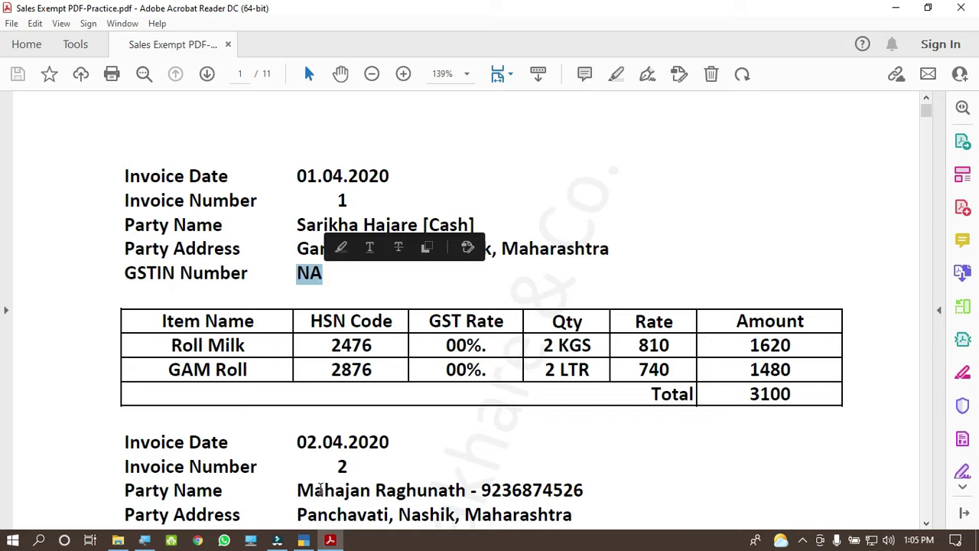
pyautogui.click(304, 540)
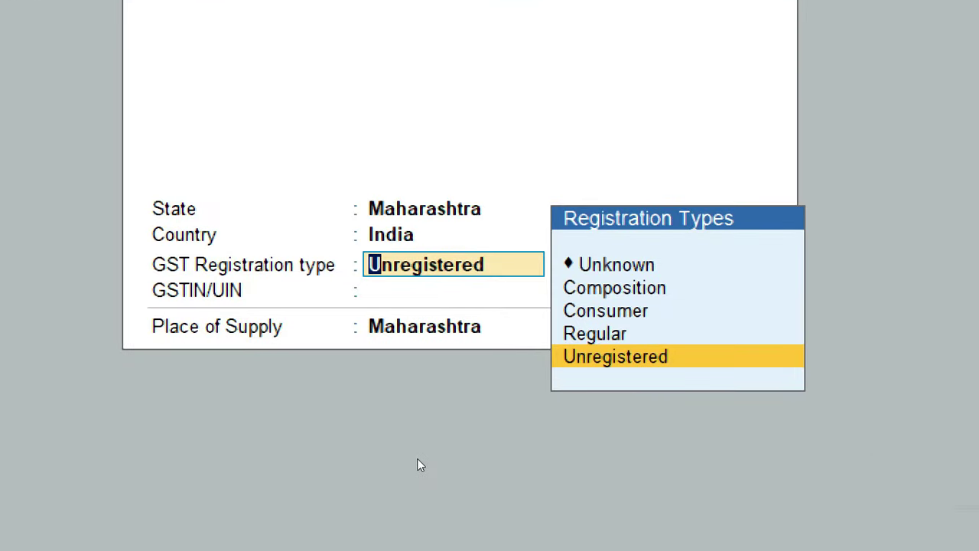
pyautogui.press('Up')
pyautogui.press('Up')
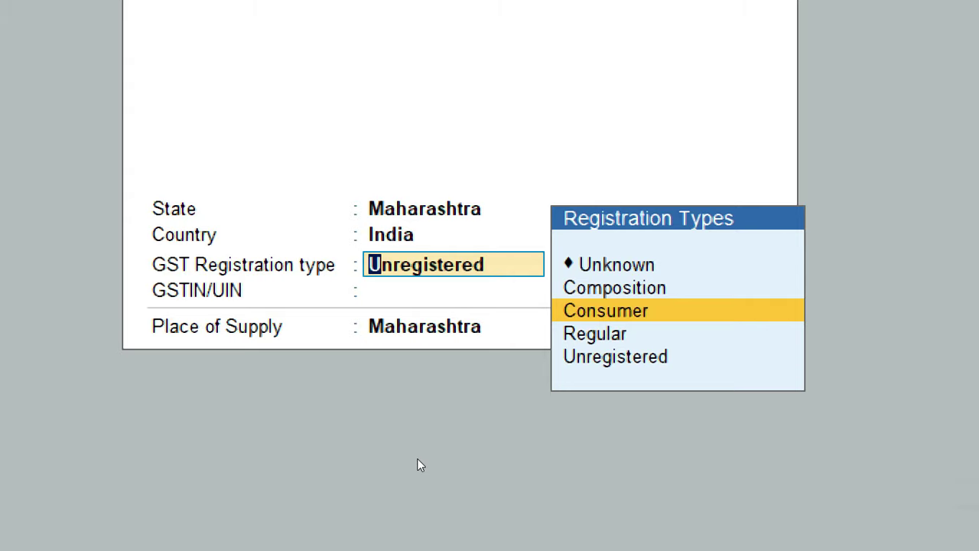
pyautogui.press('super')
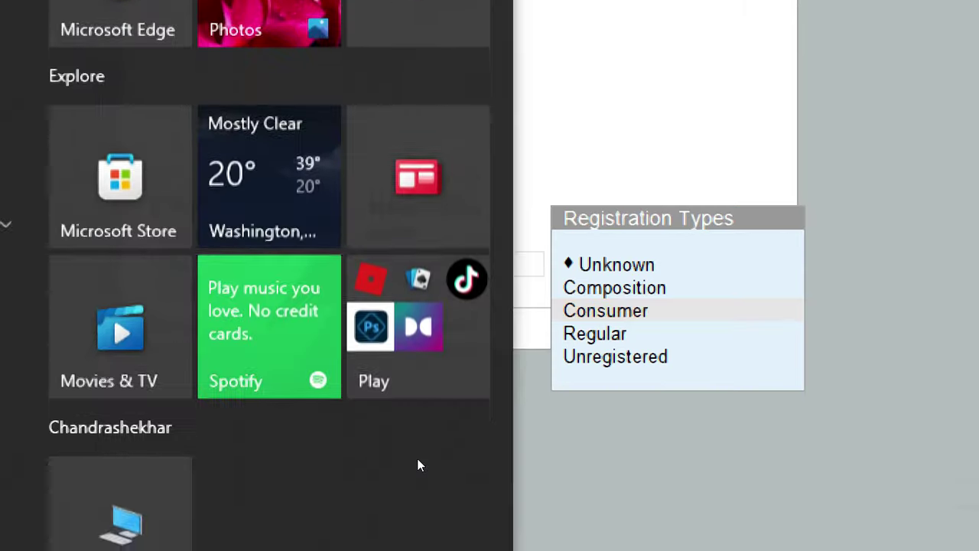
pyautogui.press('Escape')
pyautogui.press('Return')
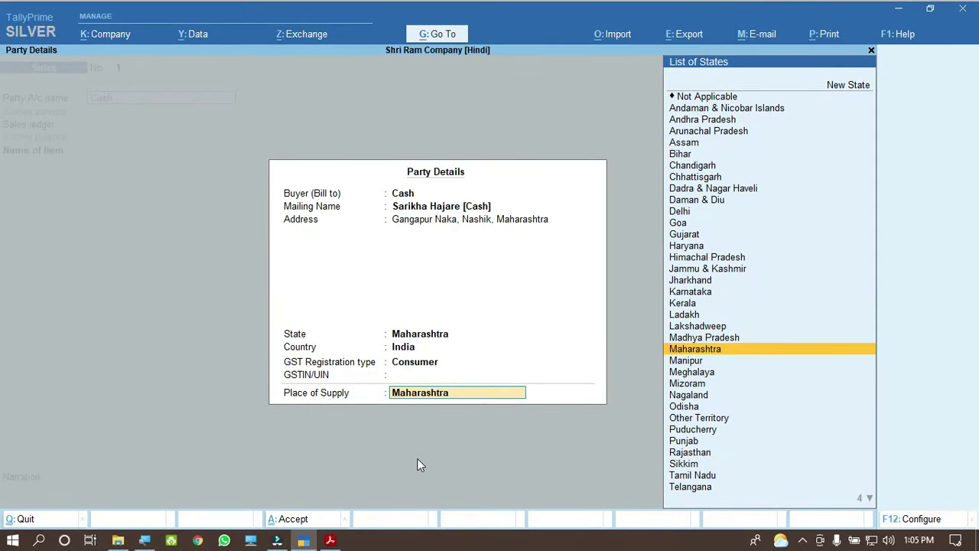
# Step: Accept Maharashtra as place of supply to close Party Details, then view invoice 1's items in Acrobat
pyautogui.press('Return')
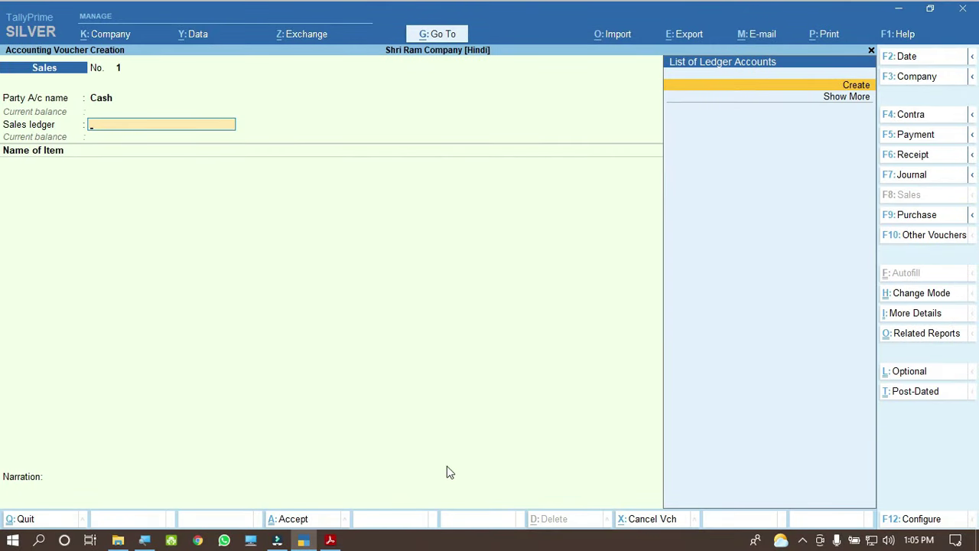
pyautogui.moveTo(330, 540)
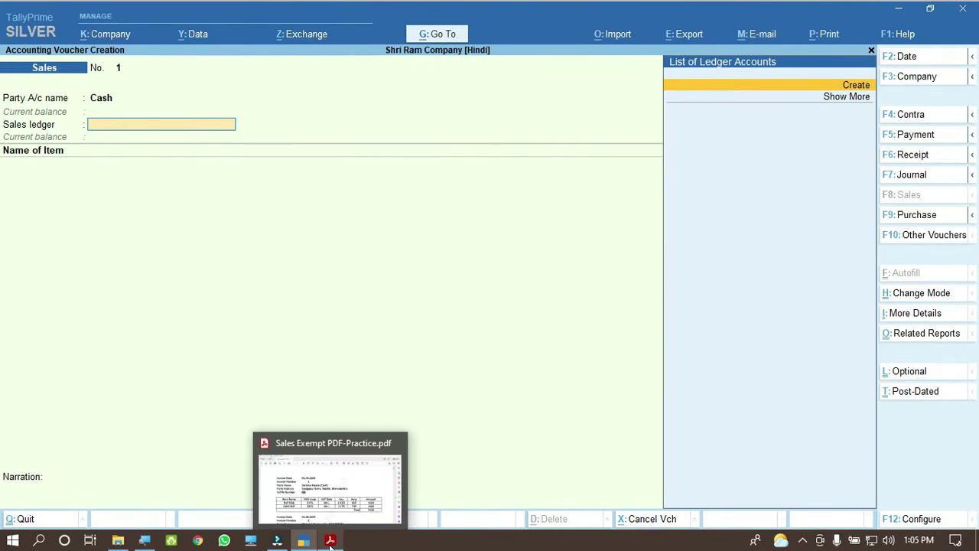
pyautogui.click(336, 478)
pyautogui.scroll(-1, 347, 426)
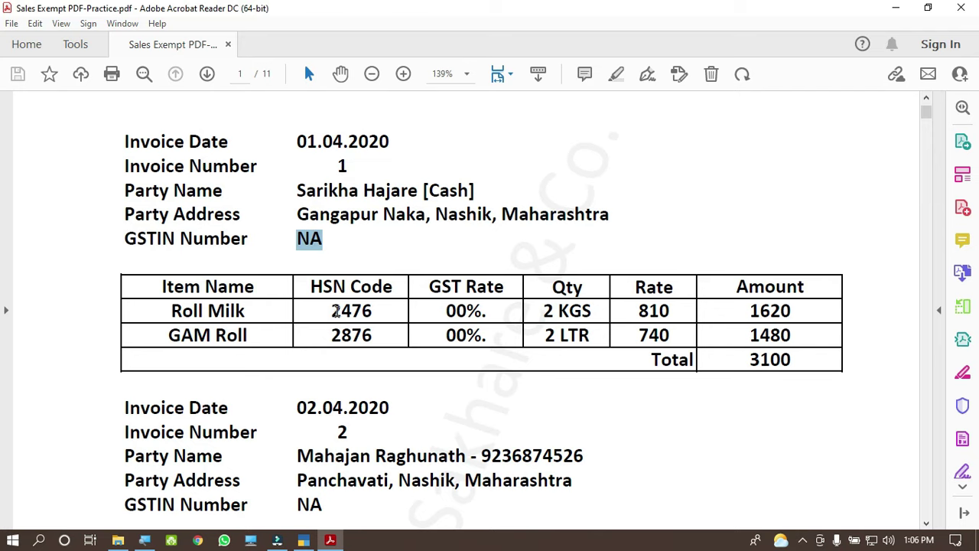
pyautogui.moveTo(446, 311); pyautogui.dragTo(489, 311)
pyautogui.moveTo(446, 335); pyautogui.dragTo(487, 337)
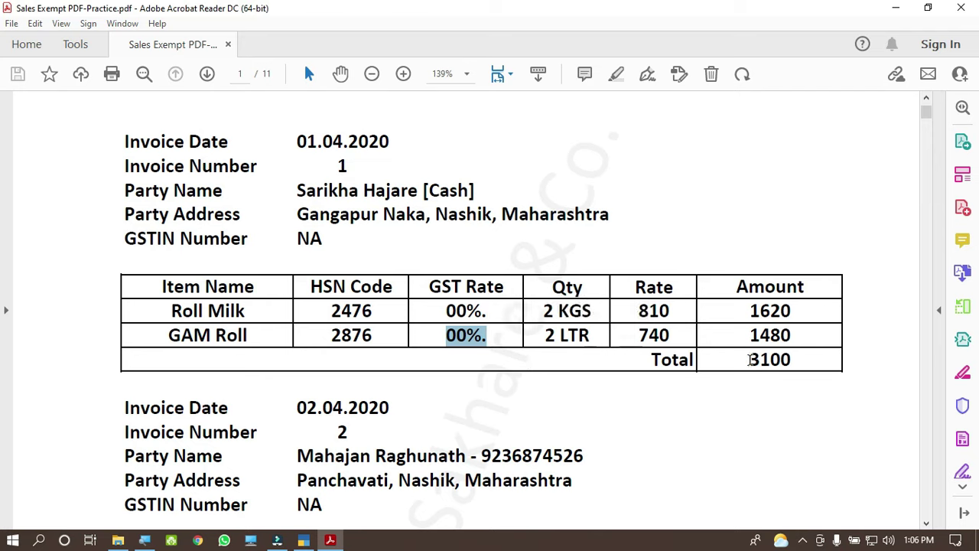
pyautogui.moveTo(747, 360); pyautogui.dragTo(794, 356)
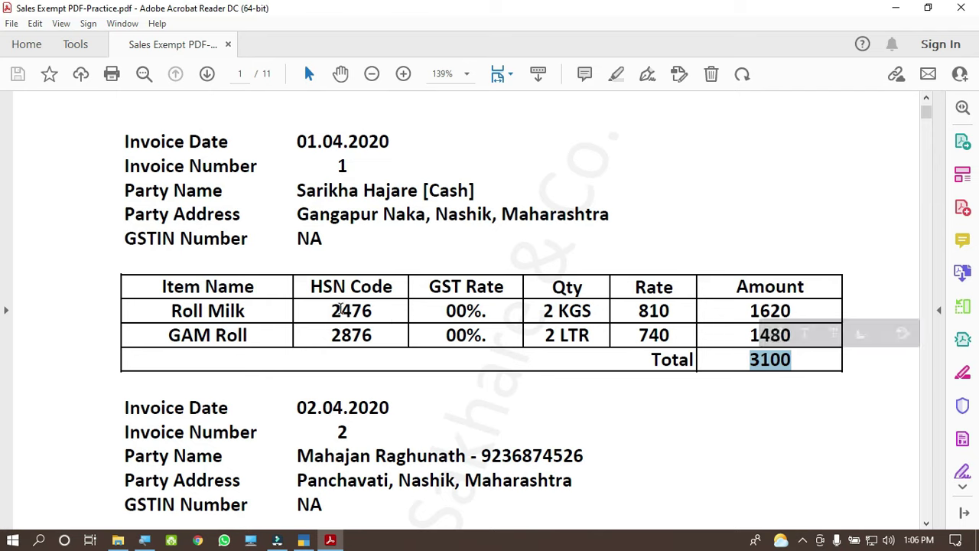
pyautogui.moveTo(328, 309); pyautogui.dragTo(378, 311)
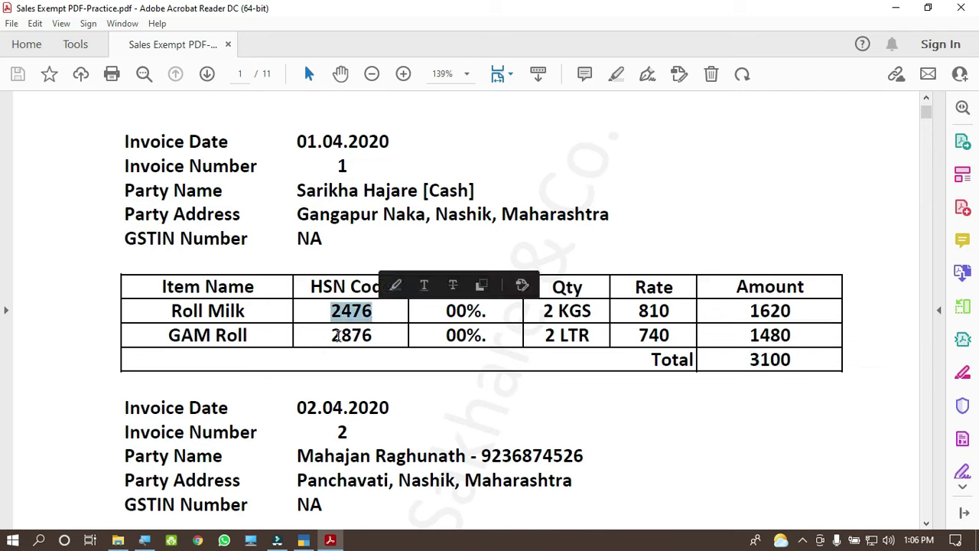
pyautogui.moveTo(328, 335); pyautogui.dragTo(372, 335)
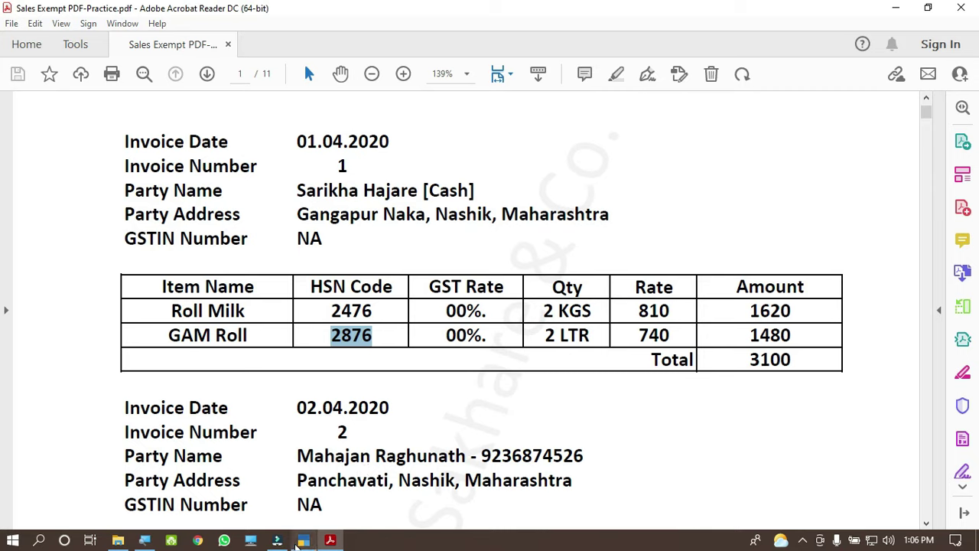
pyautogui.click(302, 541)
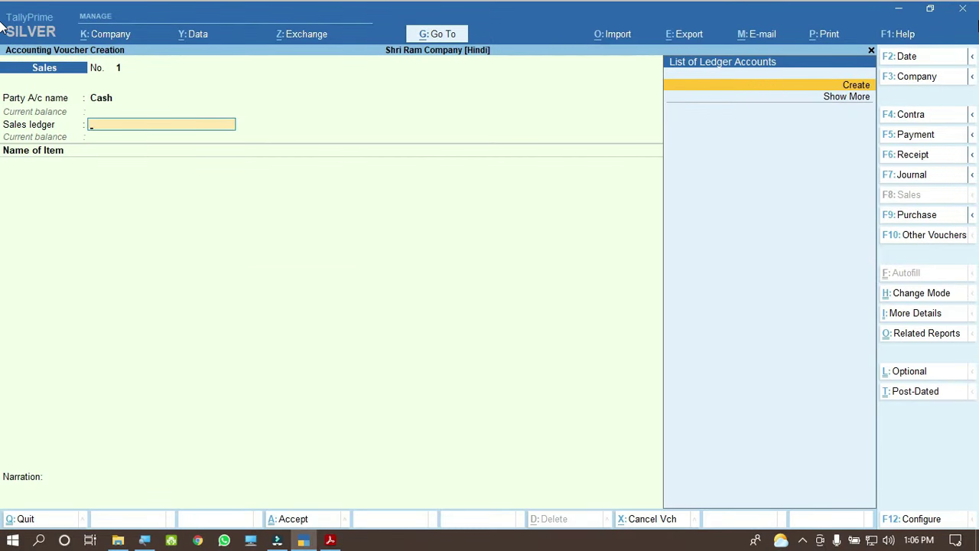
# Step: From the Sales ledger field, create a new ledger named Sales Exempted and reach its Under field
pyautogui.press('ctrl')
pyautogui.hotkey('alt', 'c')
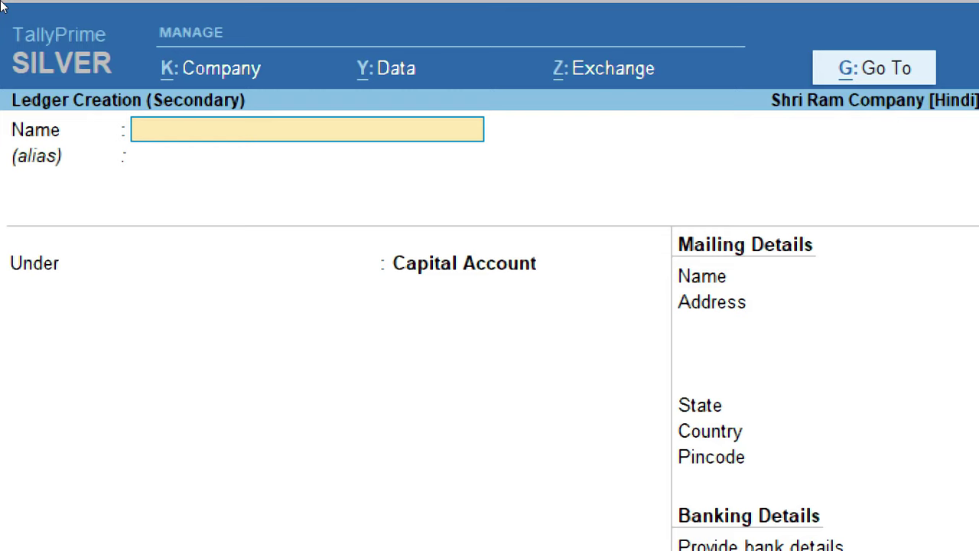
pyautogui.write('Sales')
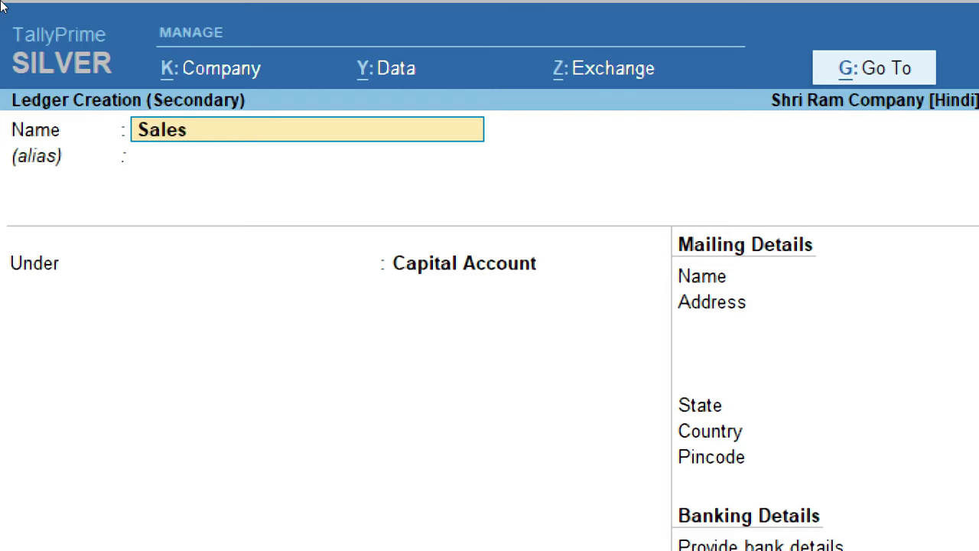
pyautogui.write(' Exempte')
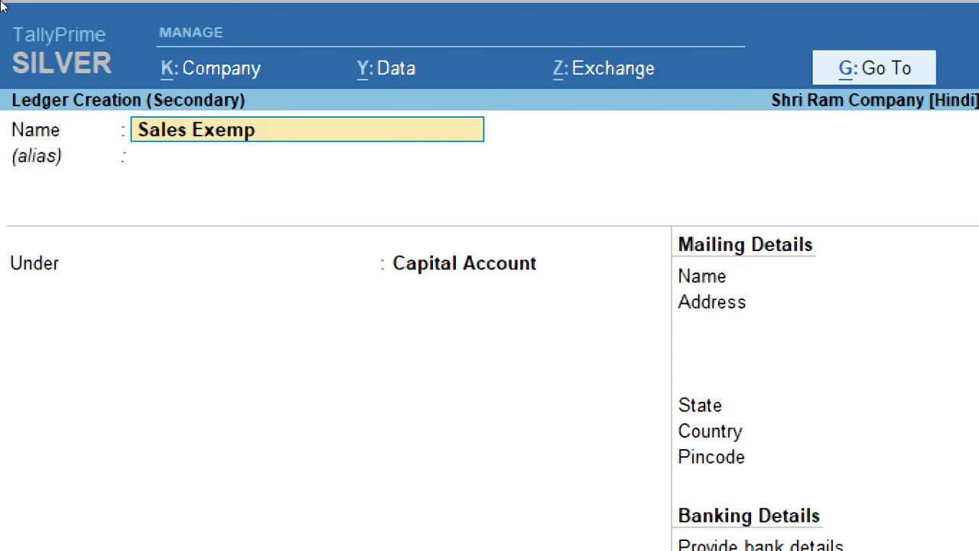
pyautogui.write('d')
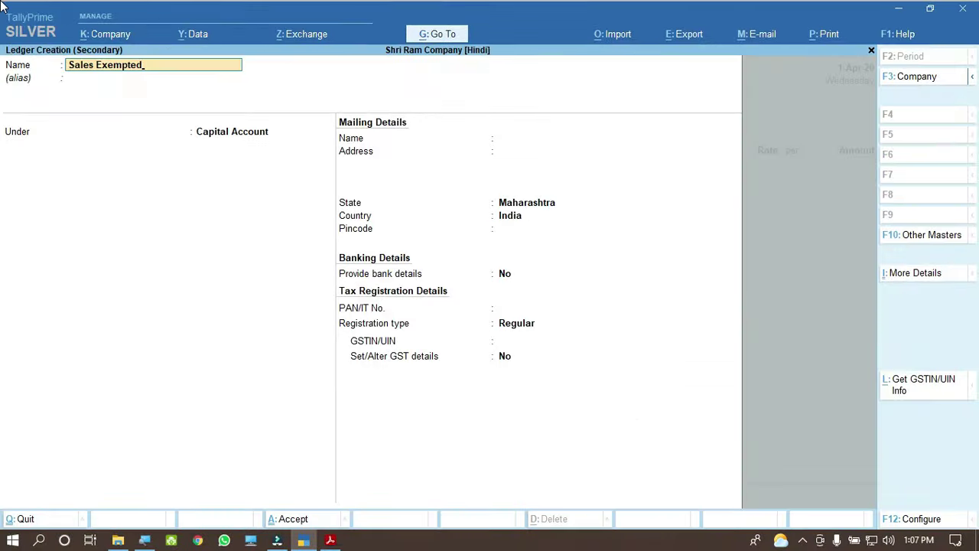
pyautogui.press('Return')
pyautogui.press('Return')
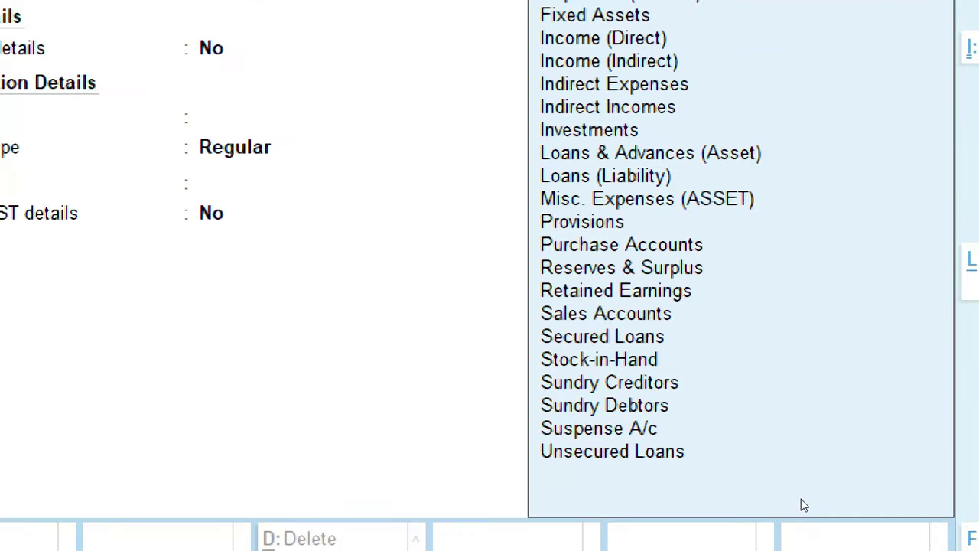
# Step: Place Sales Exempted under Sales Accounts and set its Type of Ledger to Not Applicable
pyautogui.press('Down')
pyautogui.press('Down')
pyautogui.press('Down')
pyautogui.press('Down')
pyautogui.press('Down')
pyautogui.press('Down')
pyautogui.press('Down')
pyautogui.press('Down')
pyautogui.press('Down')
pyautogui.press('Down')
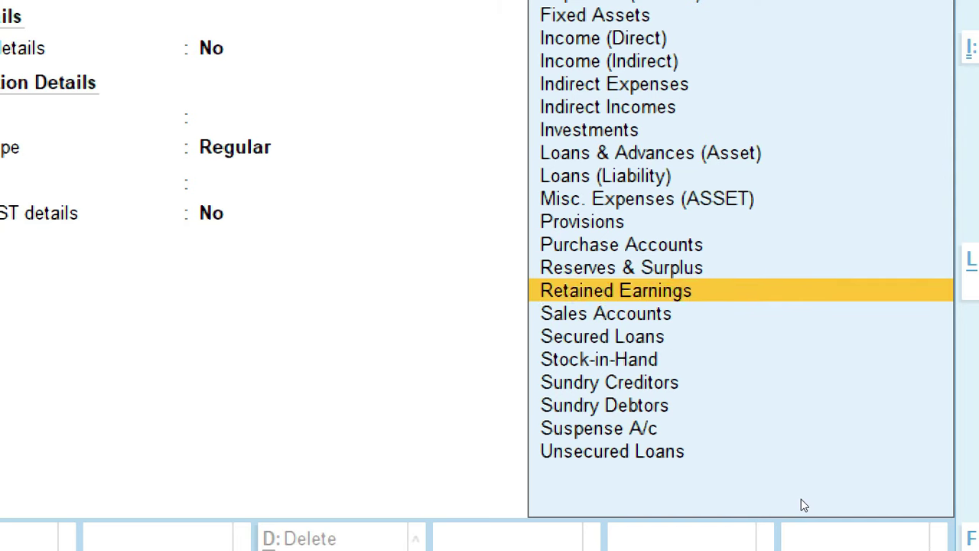
pyautogui.press('Down')
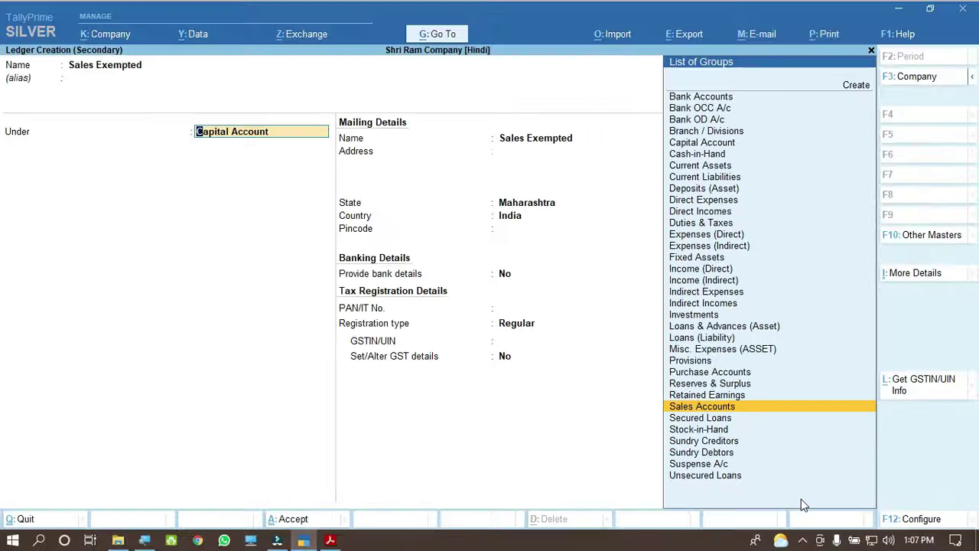
pyautogui.press('Return')
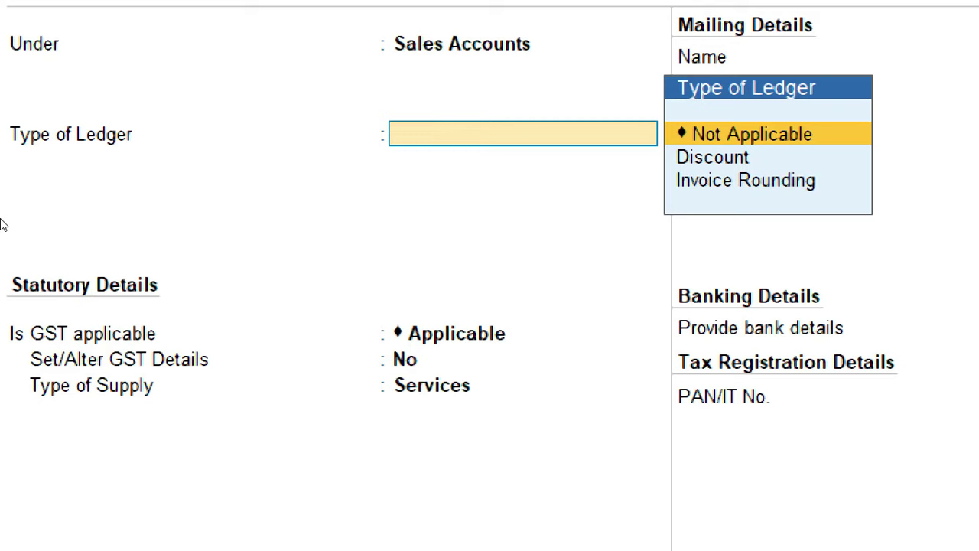
pyautogui.press('Down')
pyautogui.press('Down')
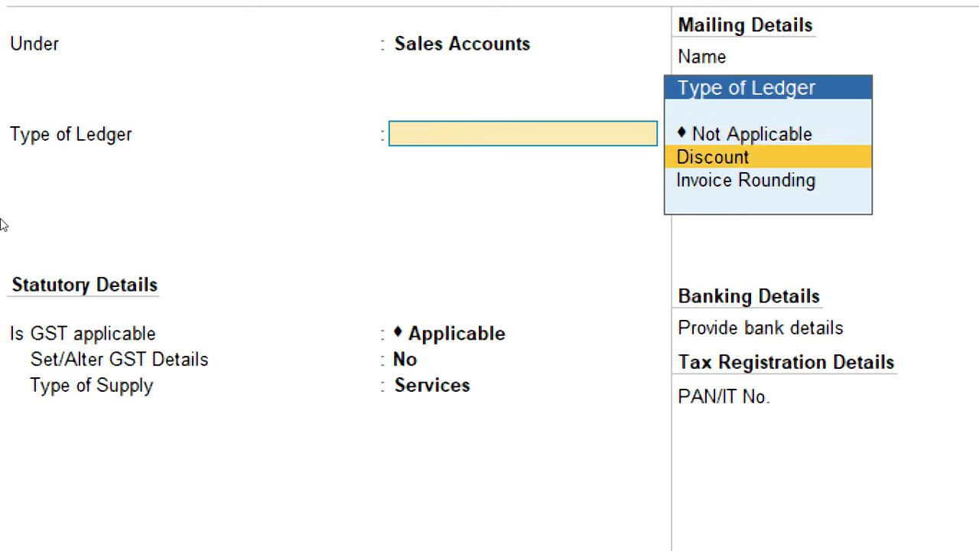
pyautogui.press('Up')
pyautogui.press('Up')
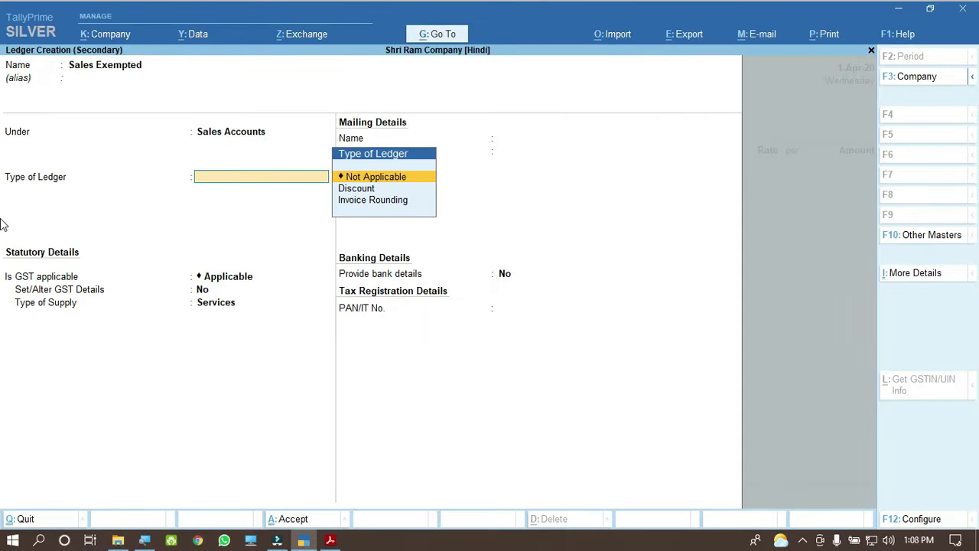
pyautogui.press('Return')
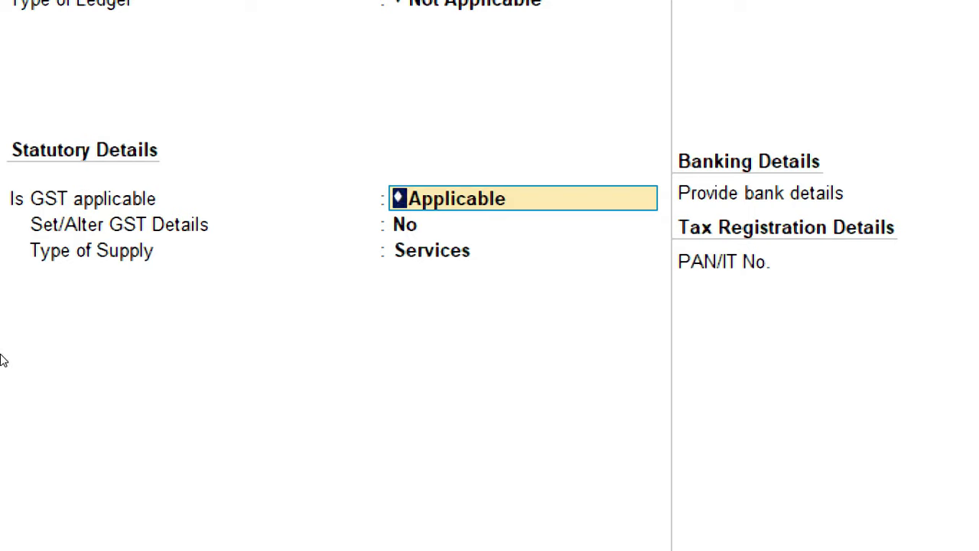
# Step: Keep GST applicable, set type of supply to Goods, and save the Sales Exempted ledger
pyautogui.press('Return')
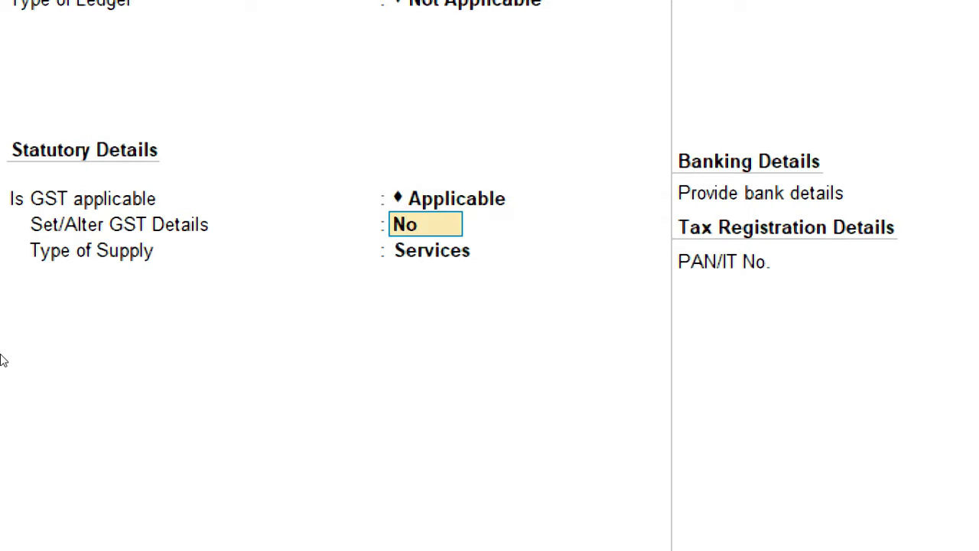
pyautogui.press('Return')
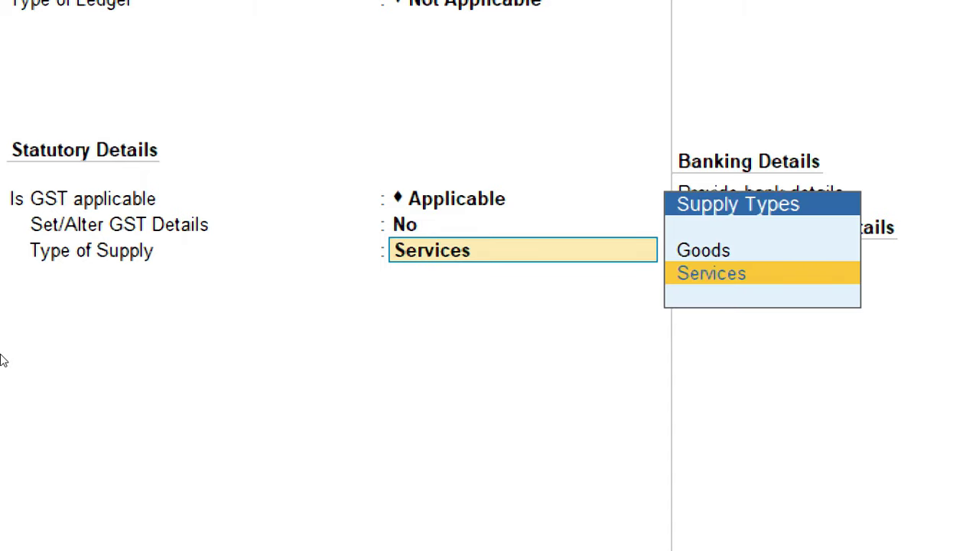
pyautogui.press('Up')
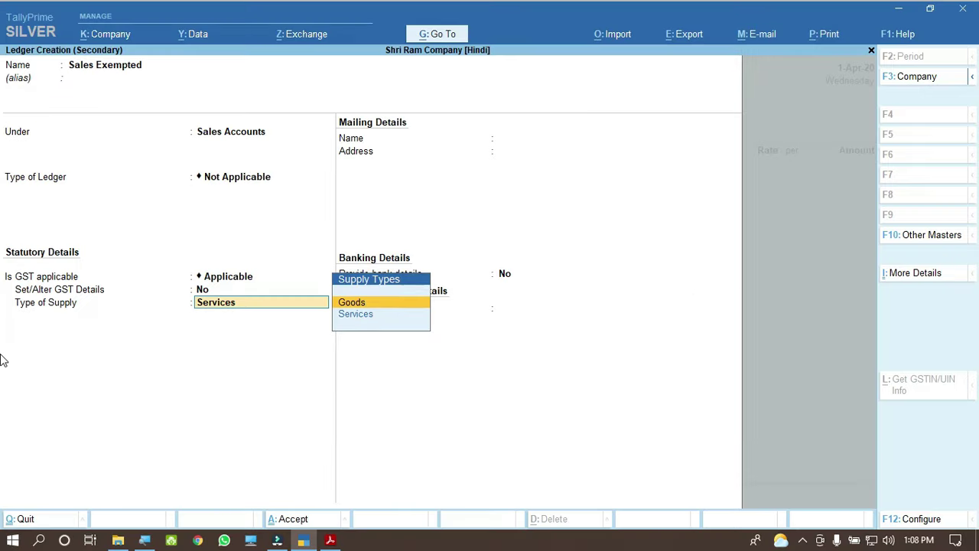
pyautogui.press('Return')
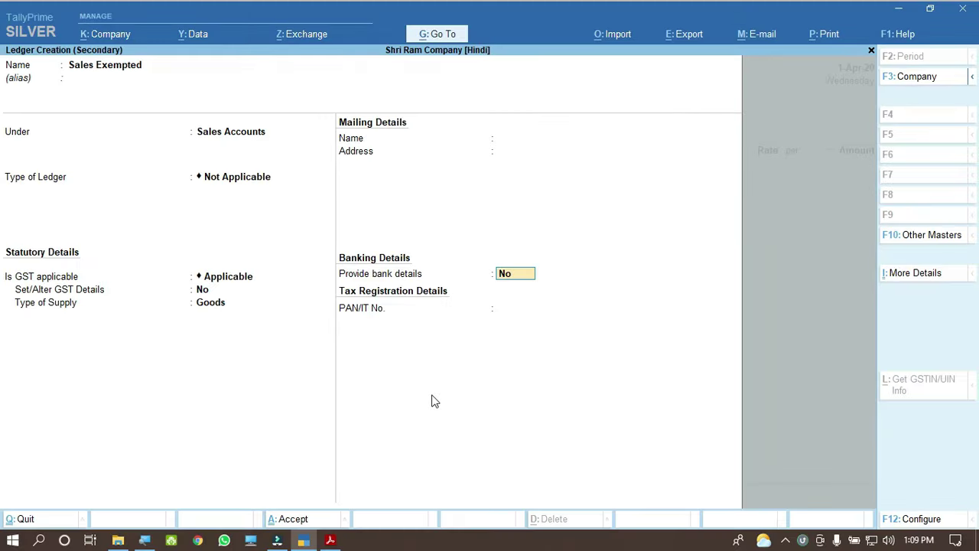
pyautogui.press('Return')
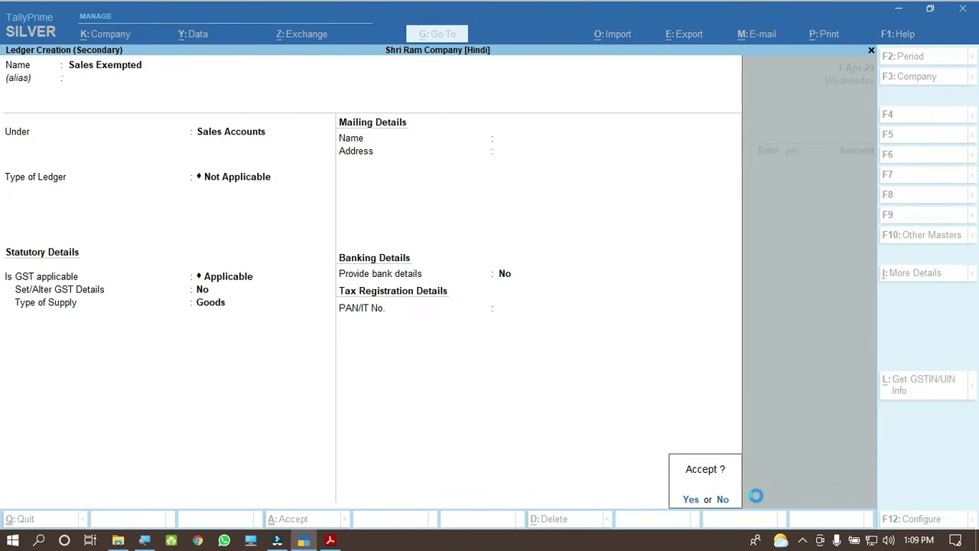
pyautogui.press('Return')
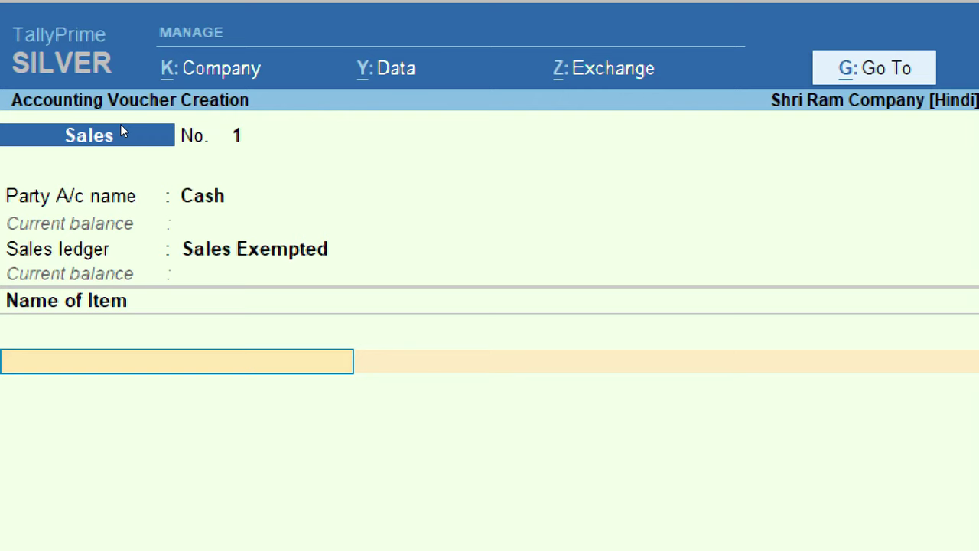
# Step: Accept Sales Exempted as the voucher's sales ledger, then switch to the invoice PDF
pyautogui.press('BackSpace')
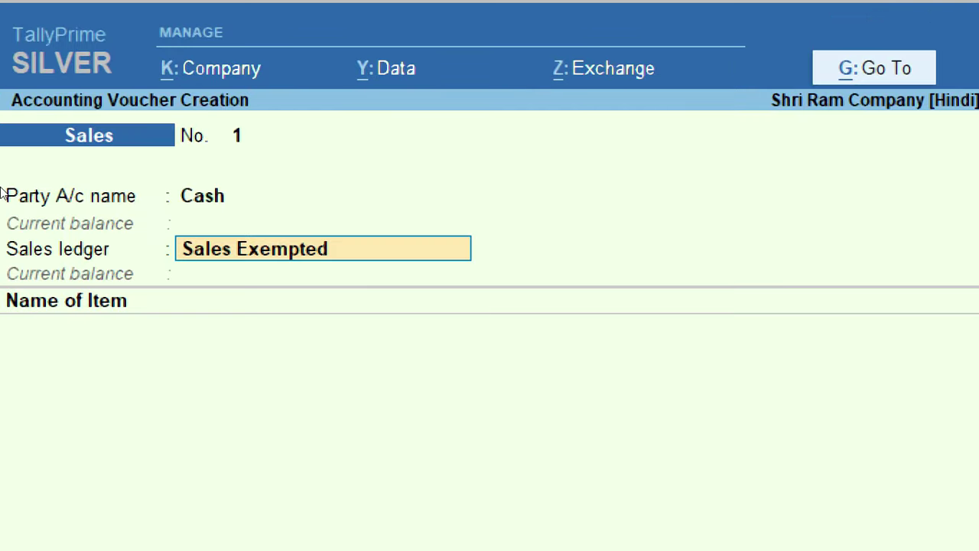
pyautogui.press('Return')
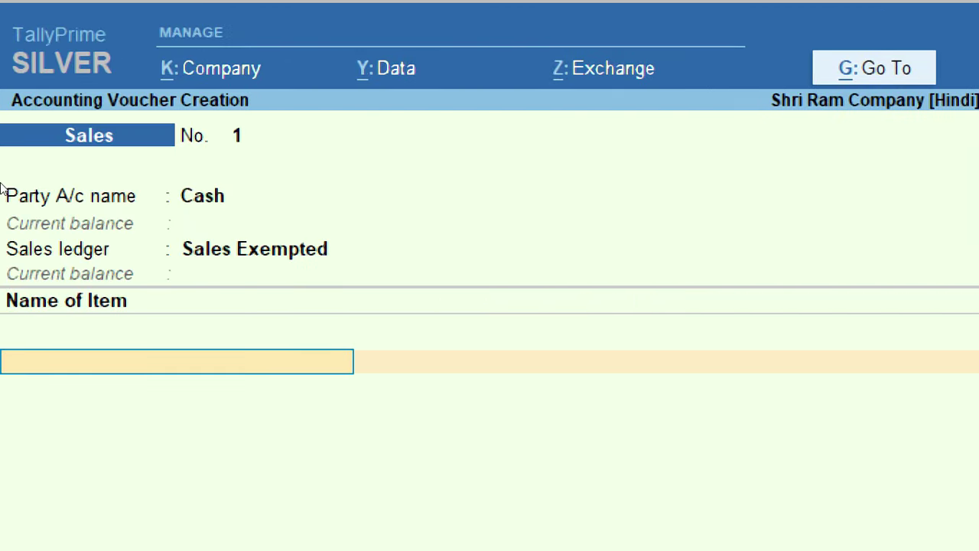
pyautogui.hotkey('alt', 'Tab')
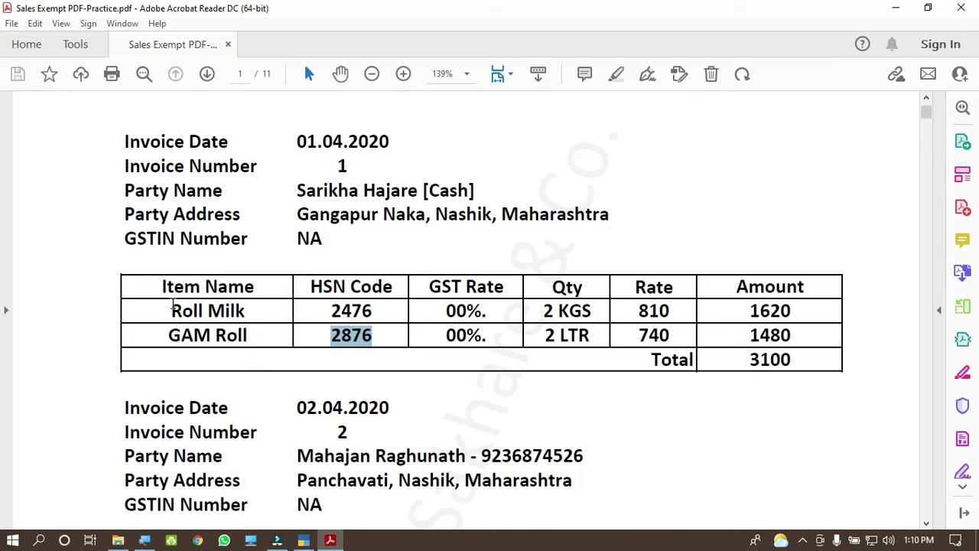
# Step: Read invoice 1's Roll Milk line — KGS unit and rate 810 — and return to TallyPrime
pyautogui.click(172, 309)
pyautogui.moveTo(173, 309); pyautogui.dragTo(246, 310)
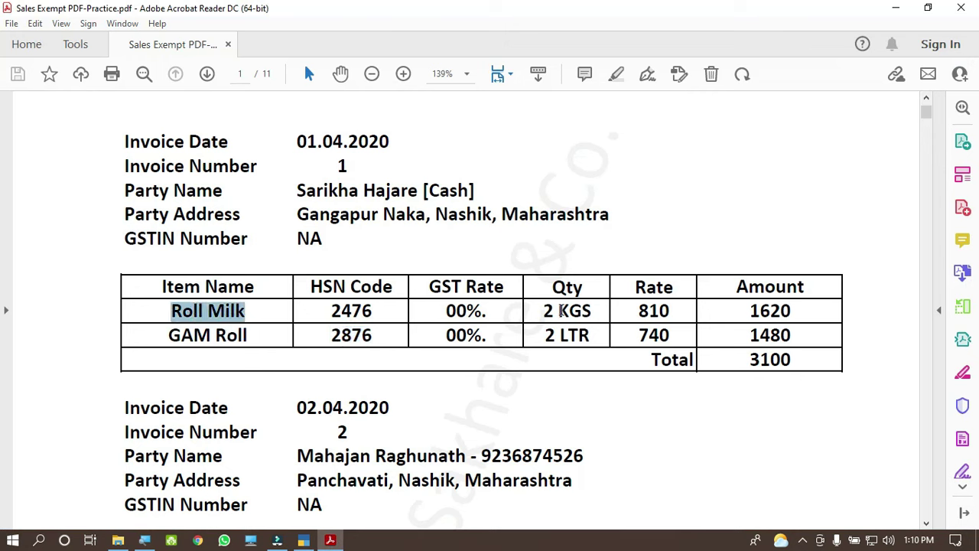
pyautogui.moveTo(557, 310); pyautogui.dragTo(675, 310)
pyautogui.click(629, 312)
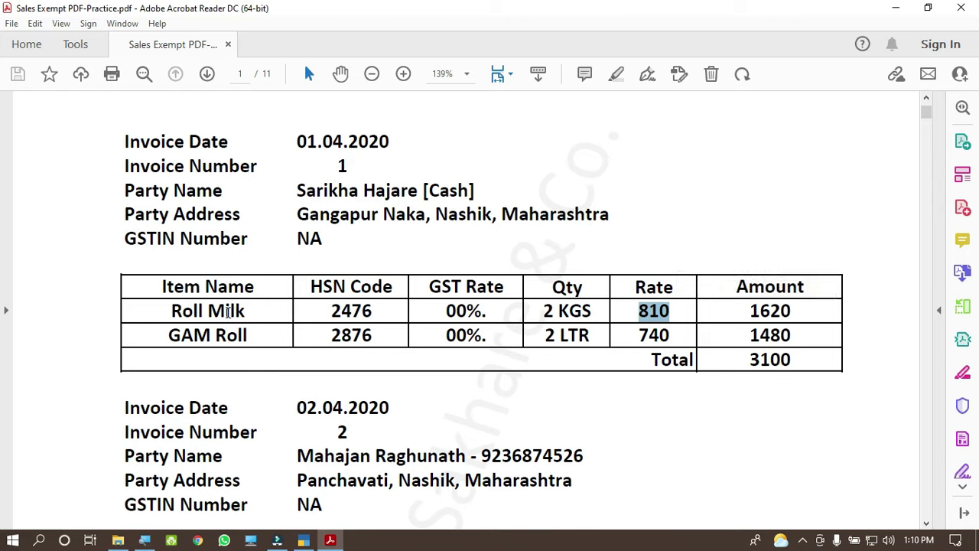
pyautogui.click(308, 535)
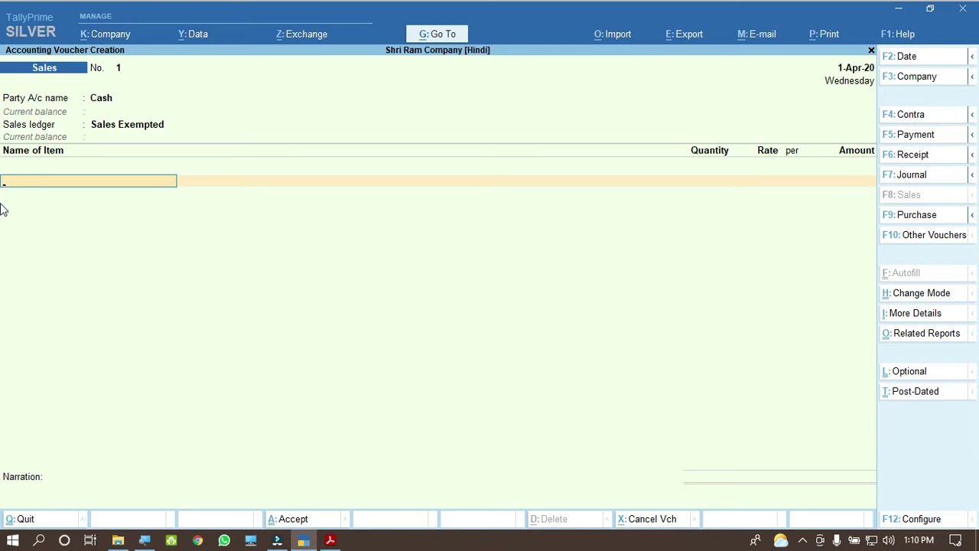
# Step: Add Roll Milk as the first item: 2 KGS at 810 per KGS, amount 1,620.00
pyautogui.write('Ro')
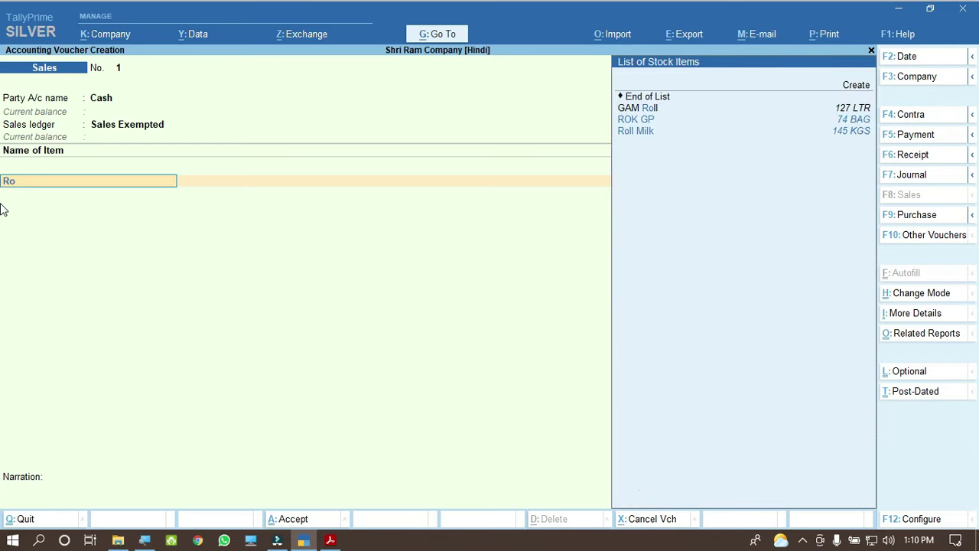
pyautogui.write('ll')
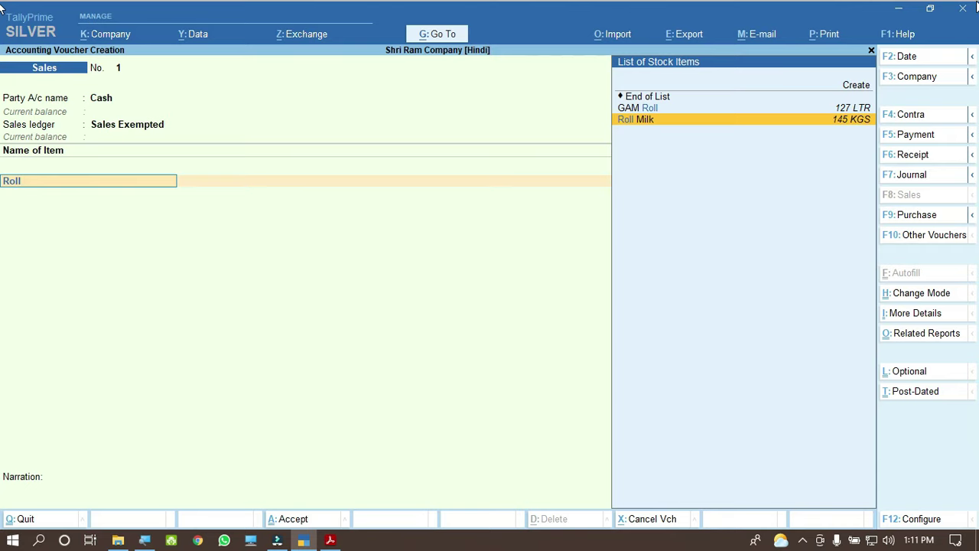
pyautogui.press('Return')
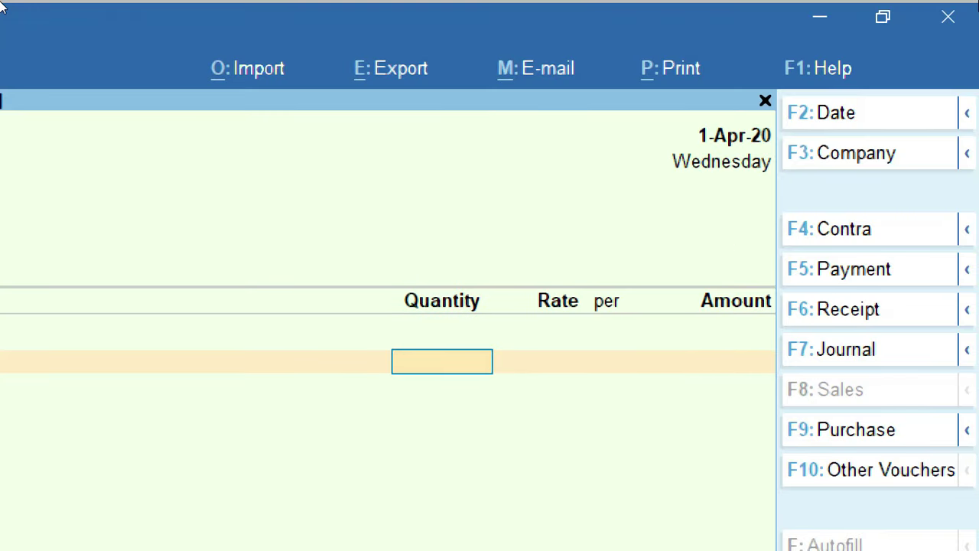
pyautogui.write('2')
pyautogui.press('Return')
pyautogui.press('ctrl')
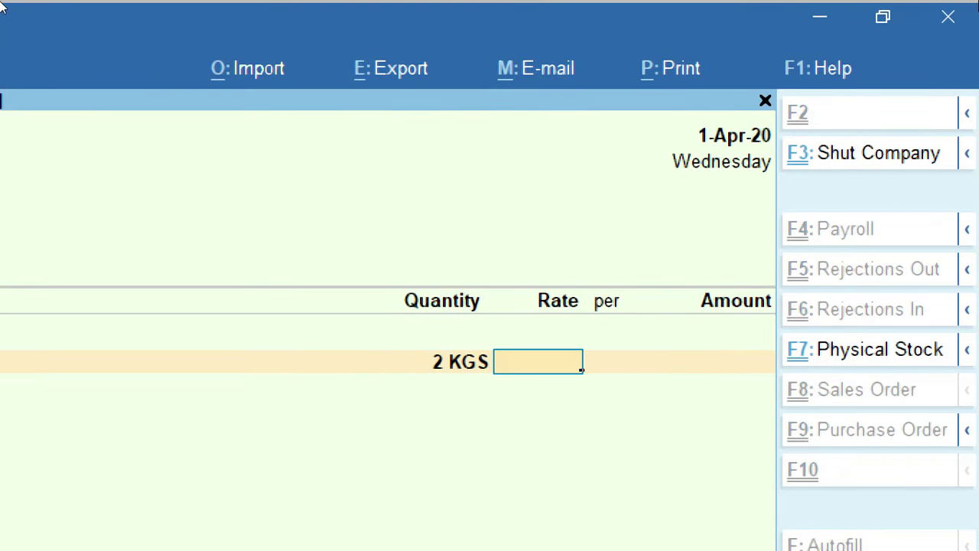
pyautogui.write('810')
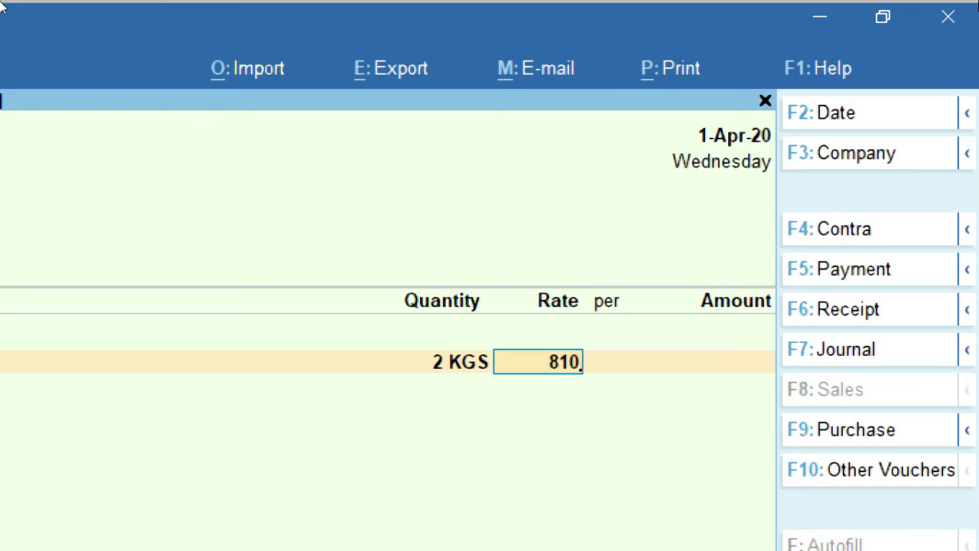
pyautogui.press('Return')
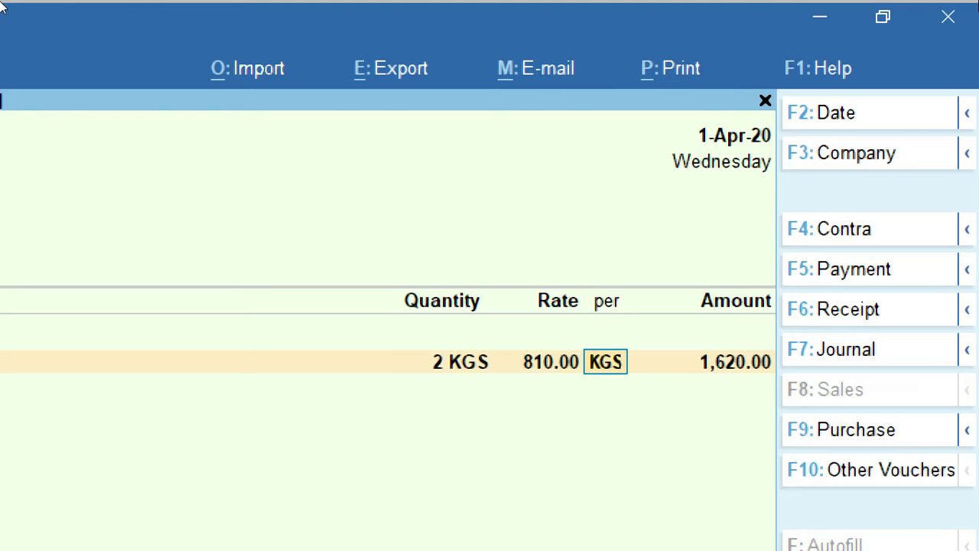
pyautogui.press('Return')
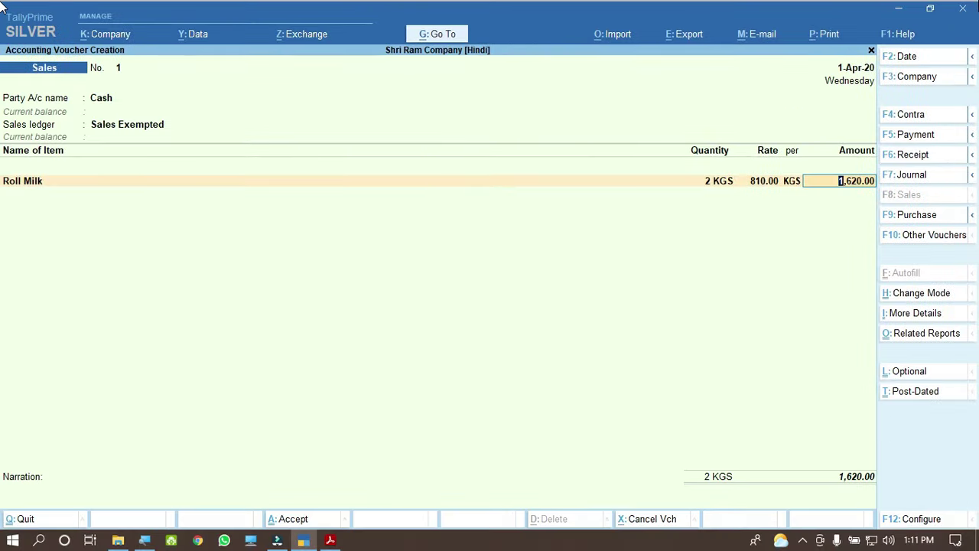
pyautogui.press('Return')
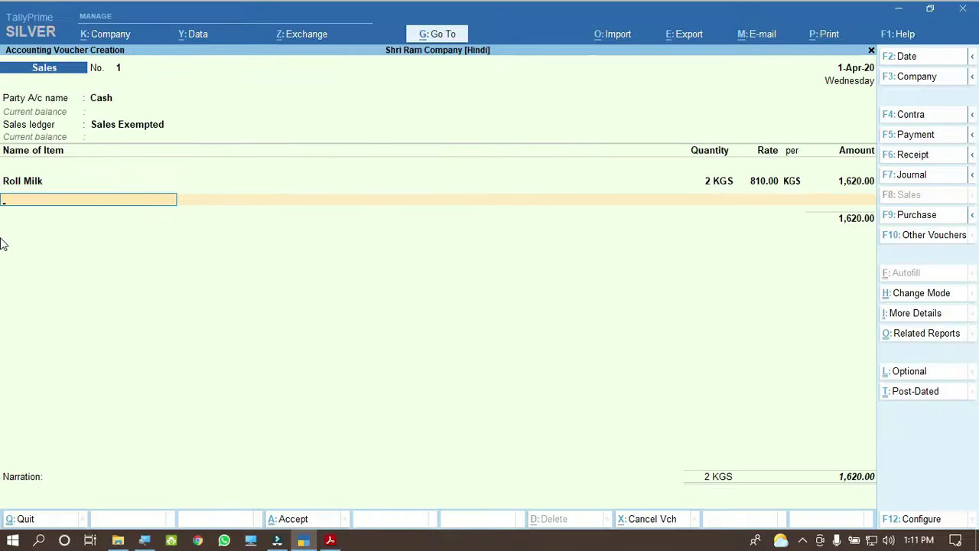
# Step: Find the GAM Roll line and its 2 LTR quantity in the invoice PDF, then return to TallyPrime
pyautogui.click(330, 540)
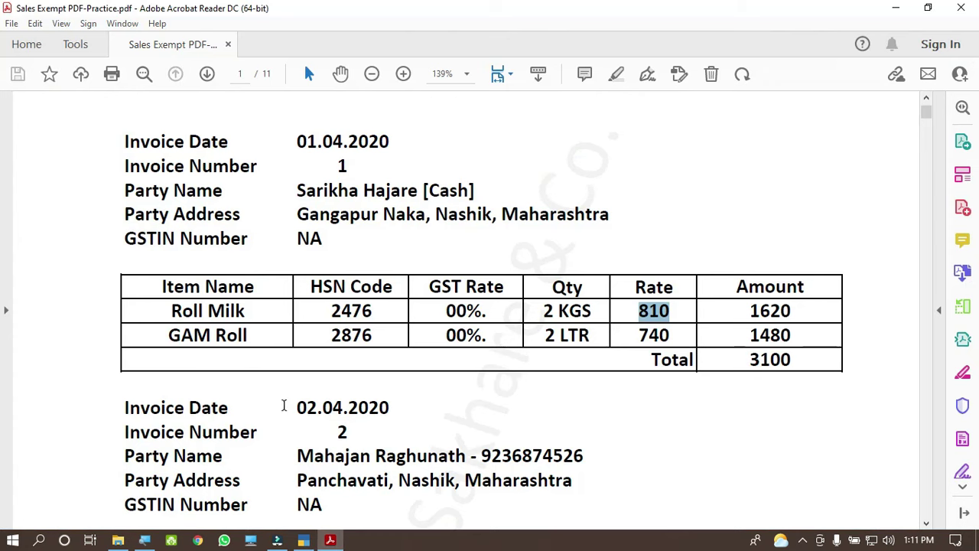
pyautogui.moveTo(167, 335); pyautogui.dragTo(250, 337)
pyautogui.moveTo(544, 335); pyautogui.dragTo(652, 337)
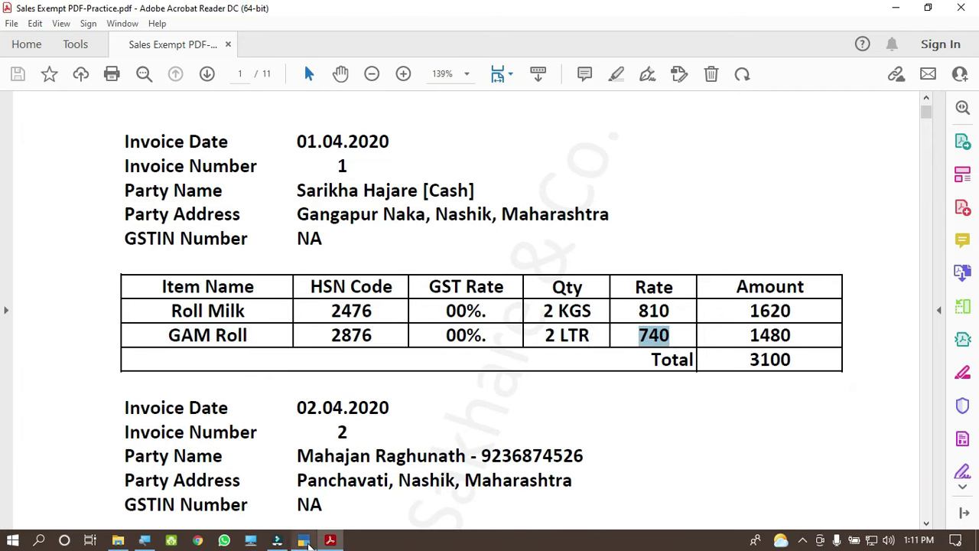
pyautogui.hotkey('alt', 'Tab')
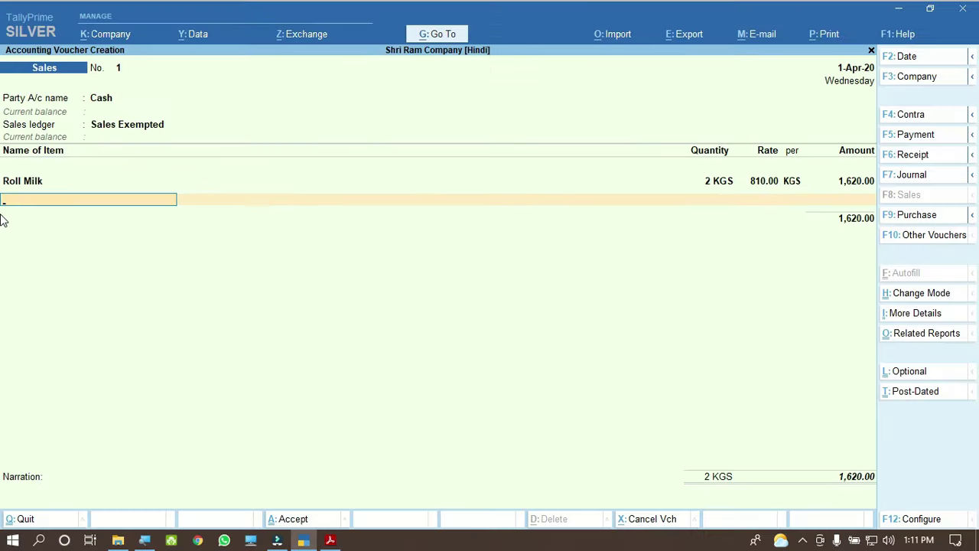
# Step: Add GAM Roll as the second item, 2 LTR at 740 (1,480.00), then close the item list
pyautogui.write('Ga')
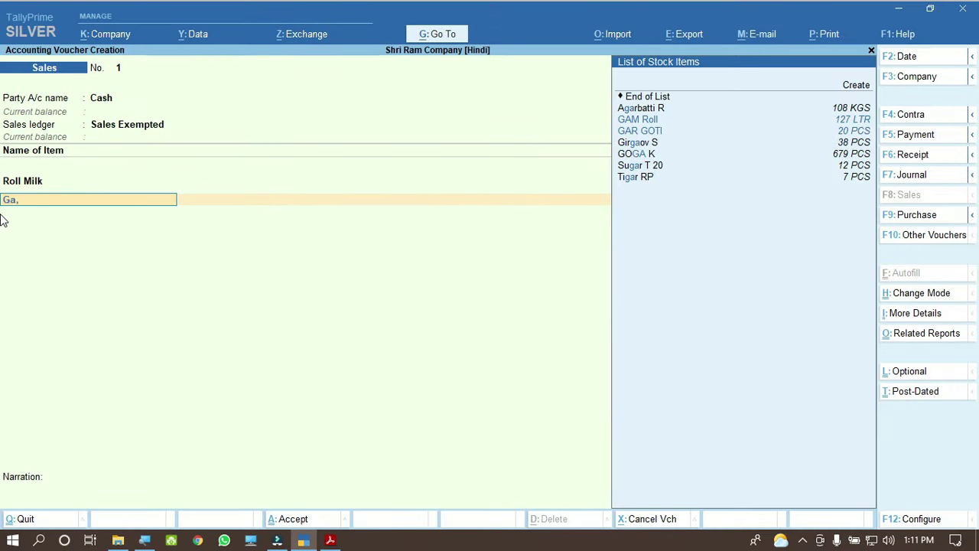
pyautogui.write(',m')
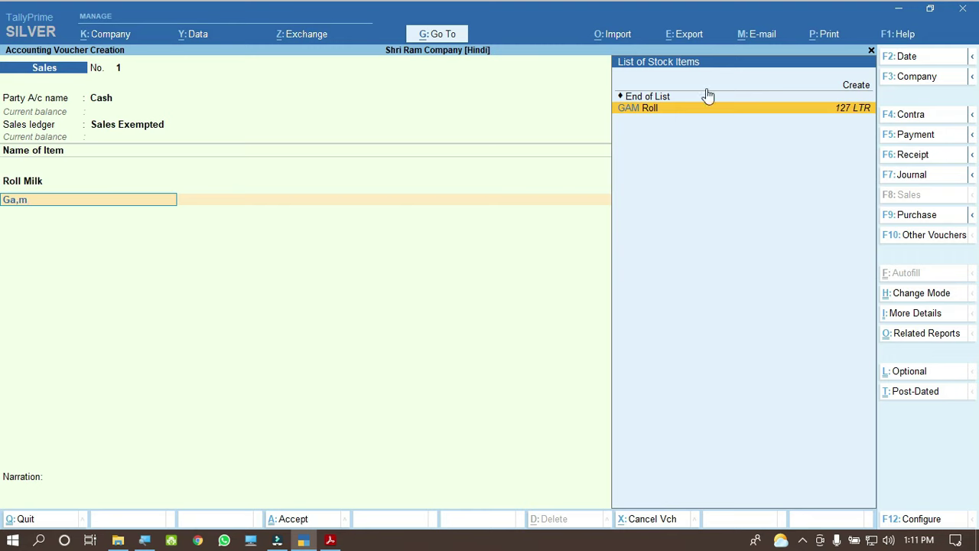
pyautogui.press('BackSpace')
pyautogui.press('BackSpace')
pyautogui.write('m')
pyautogui.press('Return')
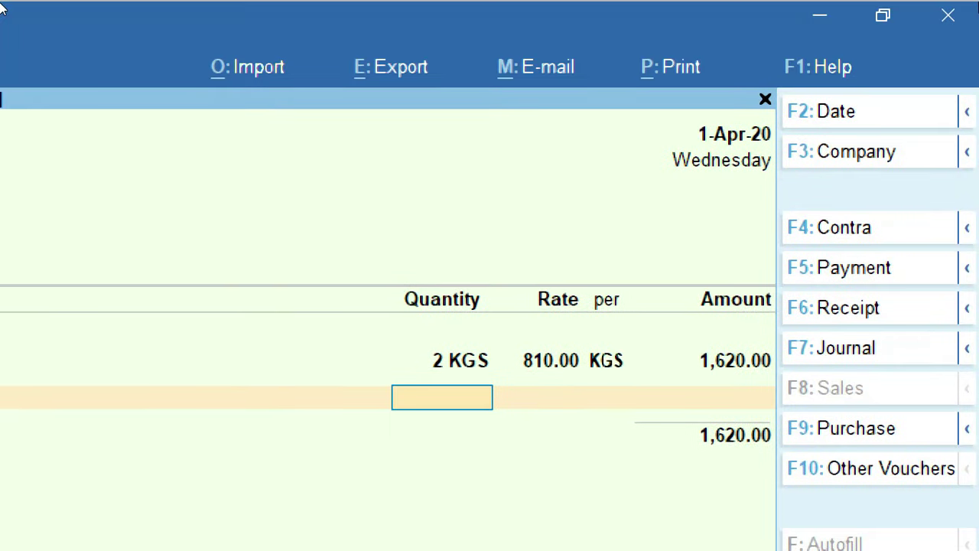
pyautogui.write('2')
pyautogui.press('Return')
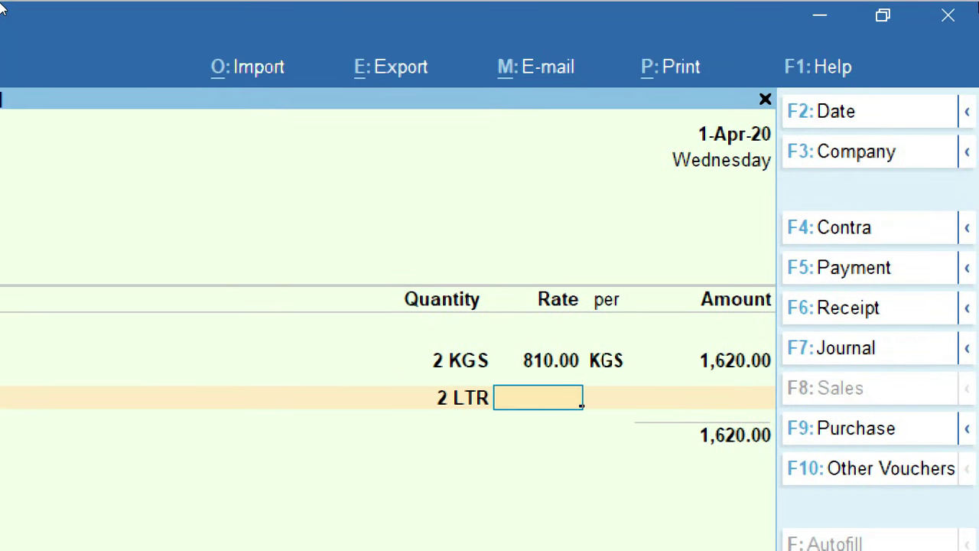
pyautogui.press('ctrl')
pyautogui.write('740')
pyautogui.press('Return')
pyautogui.press('Return')
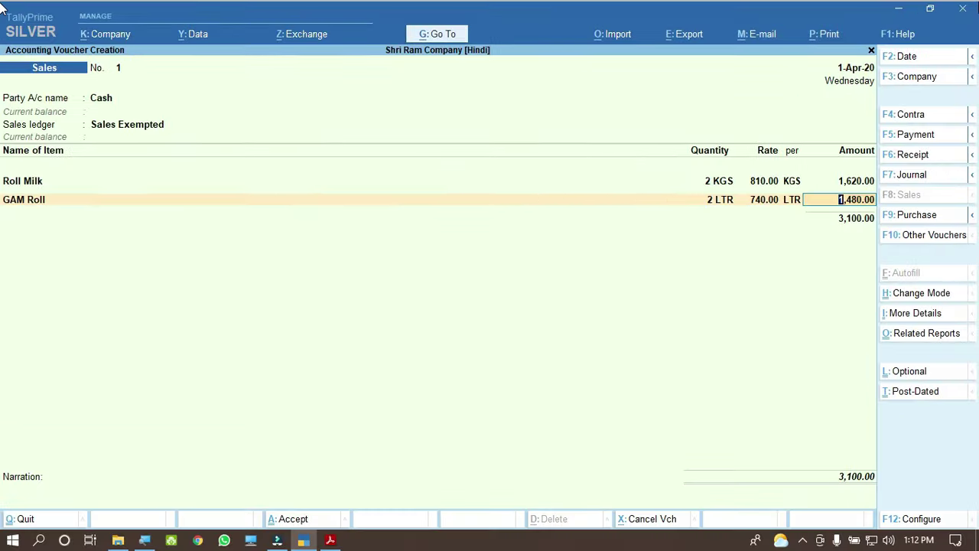
pyautogui.press('Return')
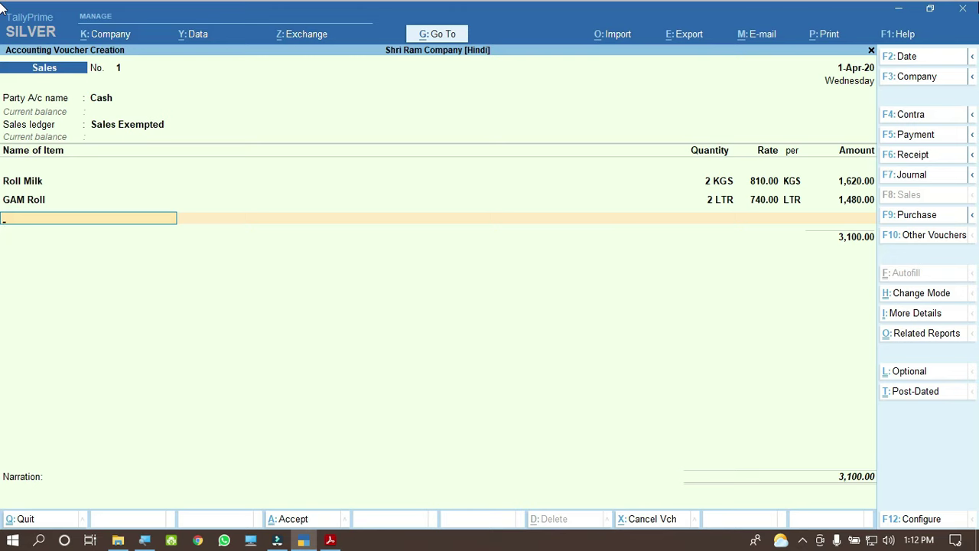
pyautogui.press('Return')
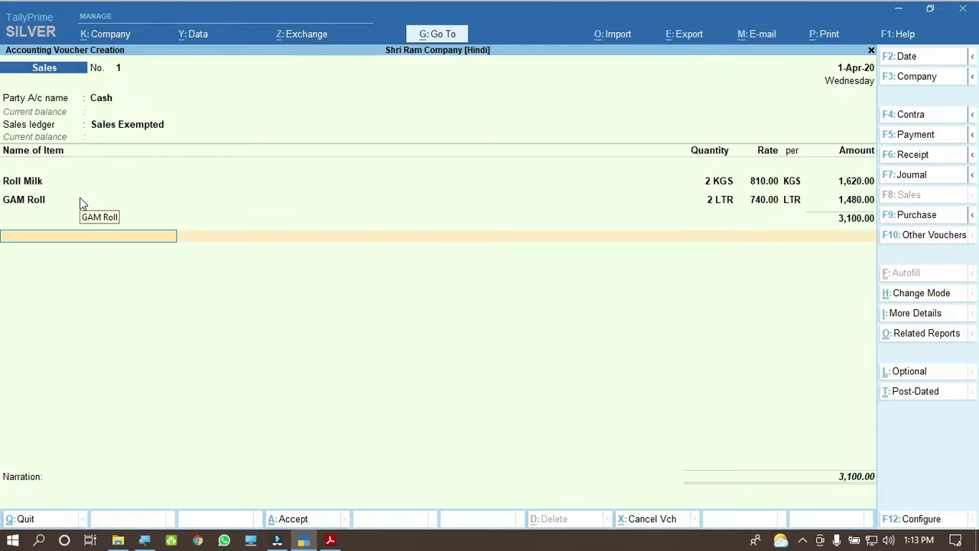
# Step: Check the invoice PDF, then accept Sales voucher No. 1 for 3,100.00 with Ctrl+A
pyautogui.click(330, 540)
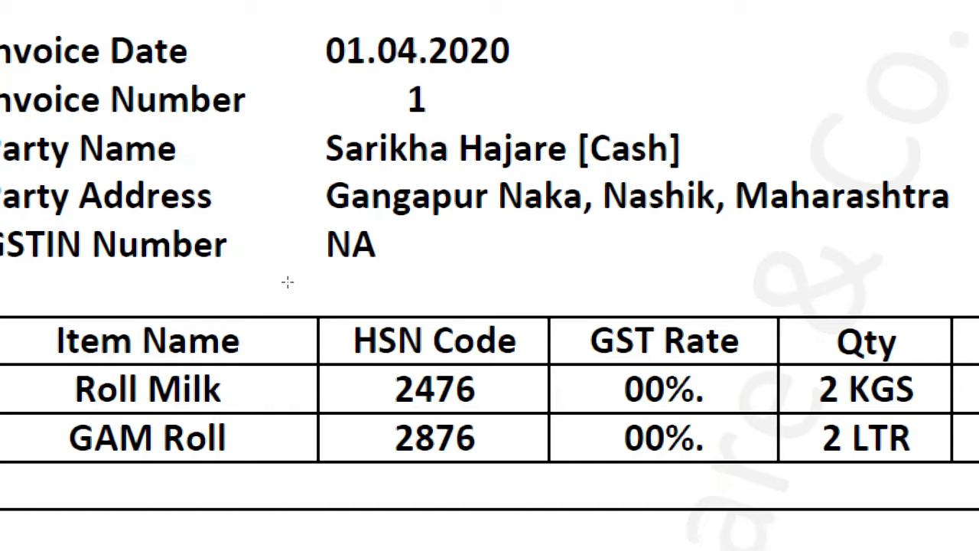
pyautogui.hotkey('alt', 'Tab')
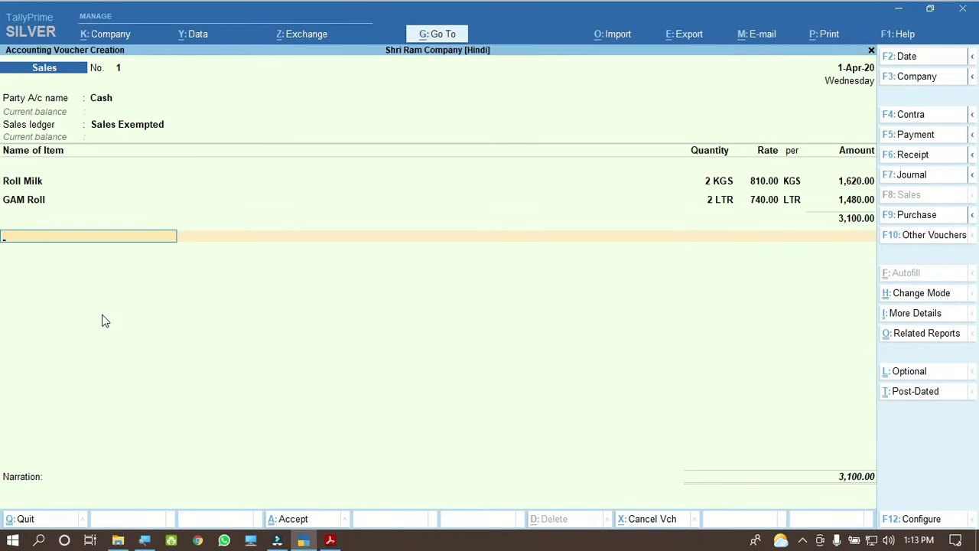
pyautogui.press('ctrl')
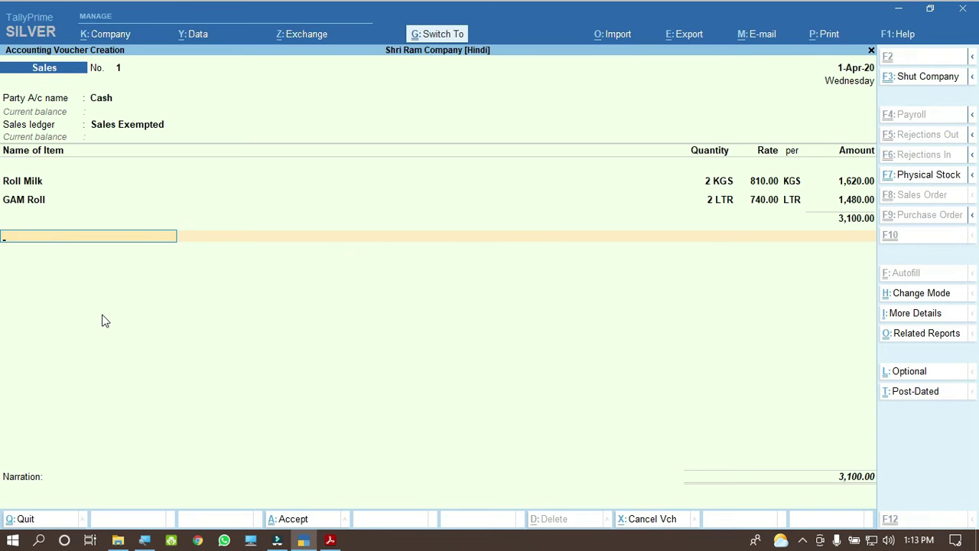
pyautogui.hotkey('ctrl', 'a')
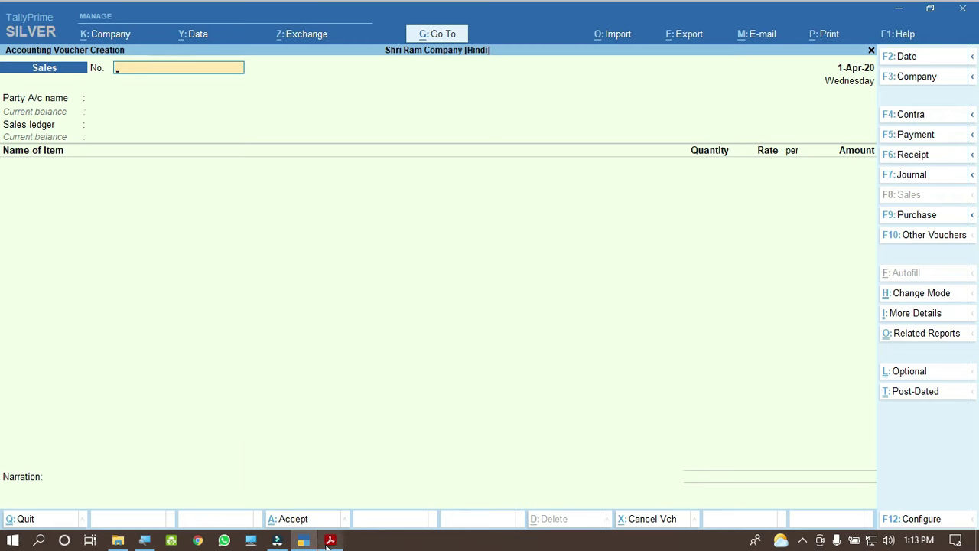
# Step: Scroll to invoice 2 and check its party name, date 02.04.2020 and invoice number
pyautogui.click(337, 474)
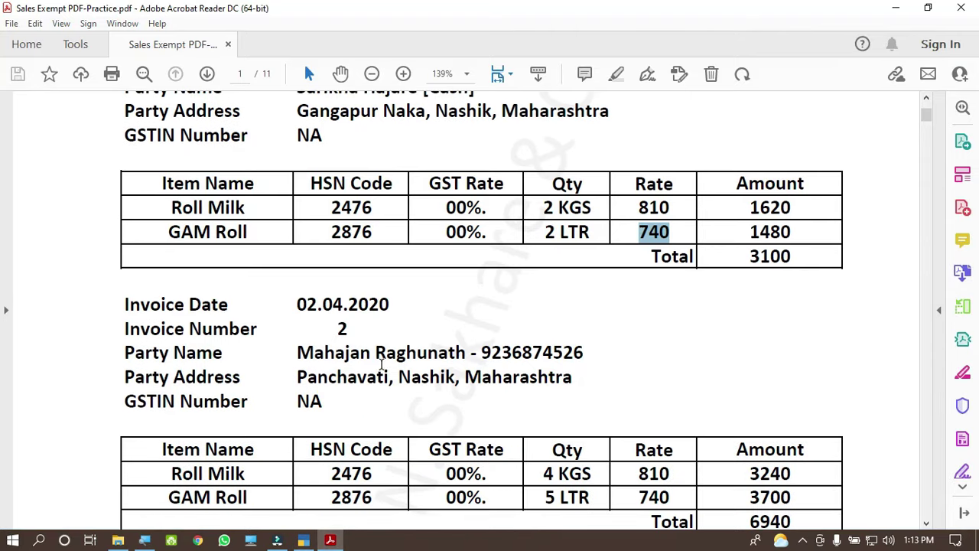
pyautogui.scroll(-3, 381, 364)
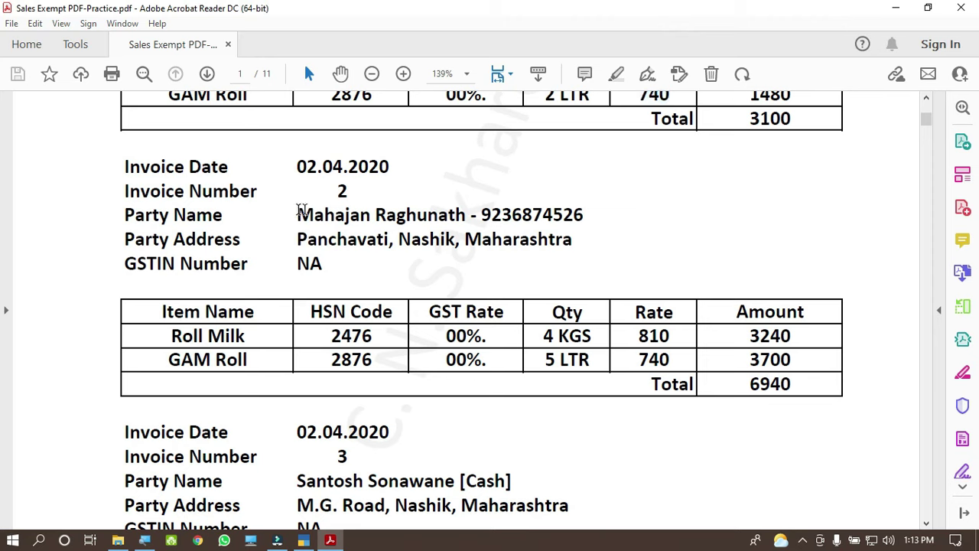
pyautogui.moveTo(298, 213); pyautogui.dragTo(585, 216)
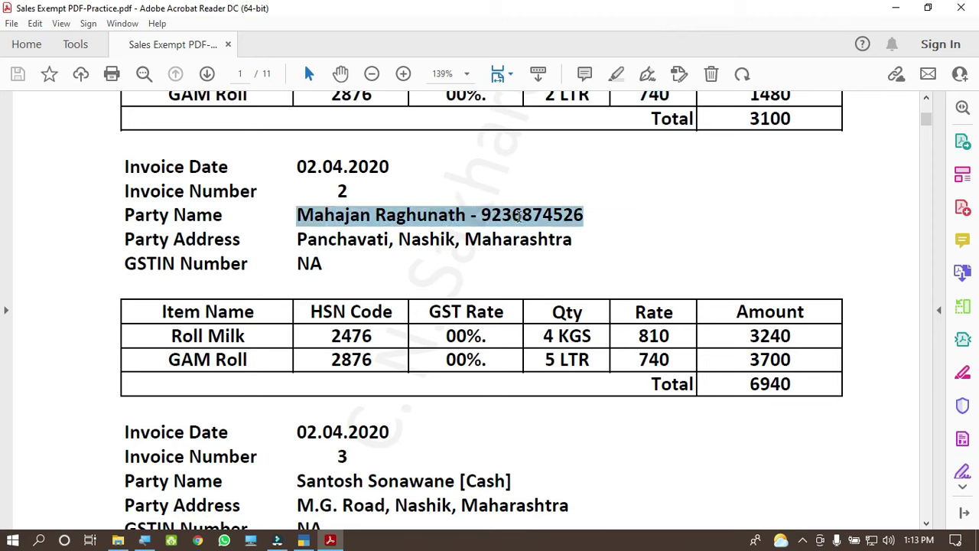
pyautogui.moveTo(519, 217)
pyautogui.mouseDown()
pyautogui.moveTo(472, 216)
pyautogui.moveTo(535, 216)
pyautogui.mouseUp()
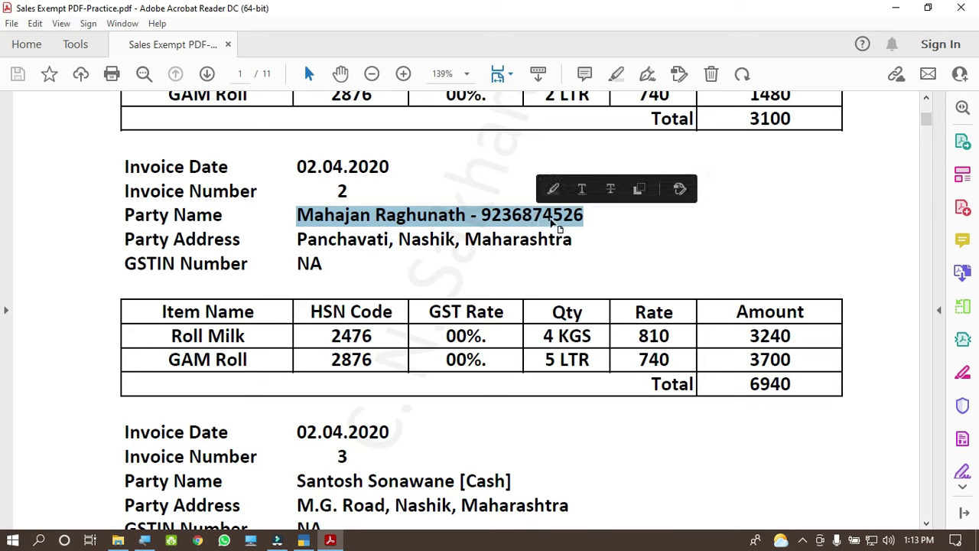
pyautogui.click(590, 218)
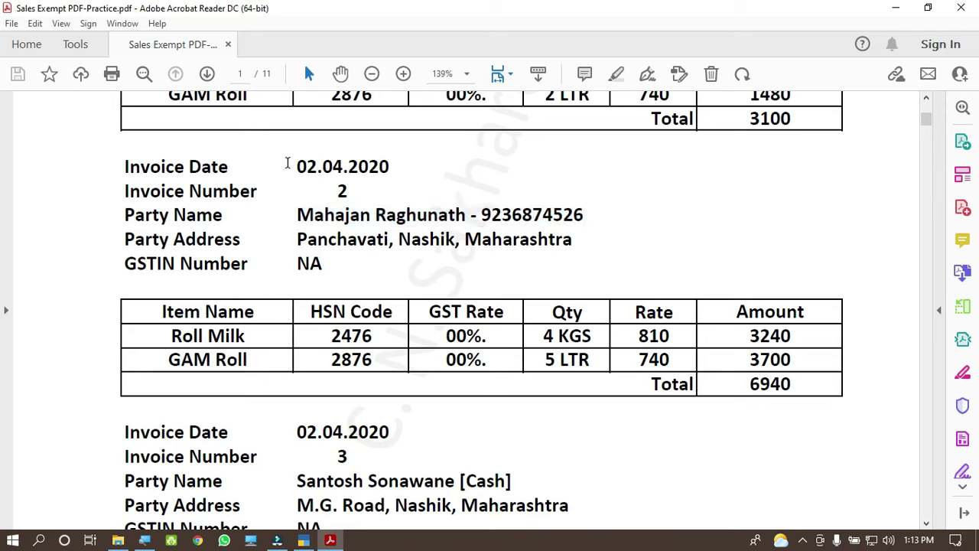
pyautogui.moveTo(286, 166); pyautogui.dragTo(389, 171)
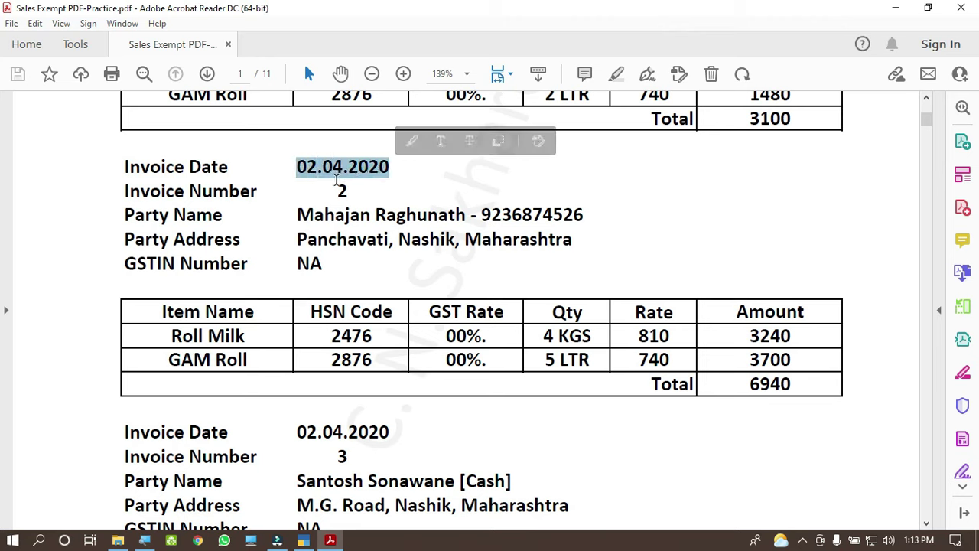
pyautogui.moveTo(332, 190); pyautogui.dragTo(350, 193)
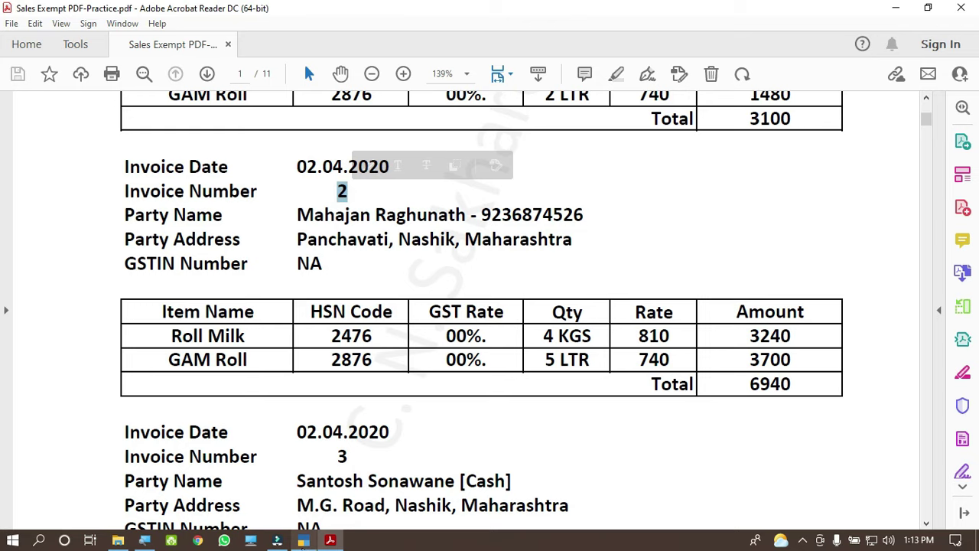
pyautogui.click(304, 540)
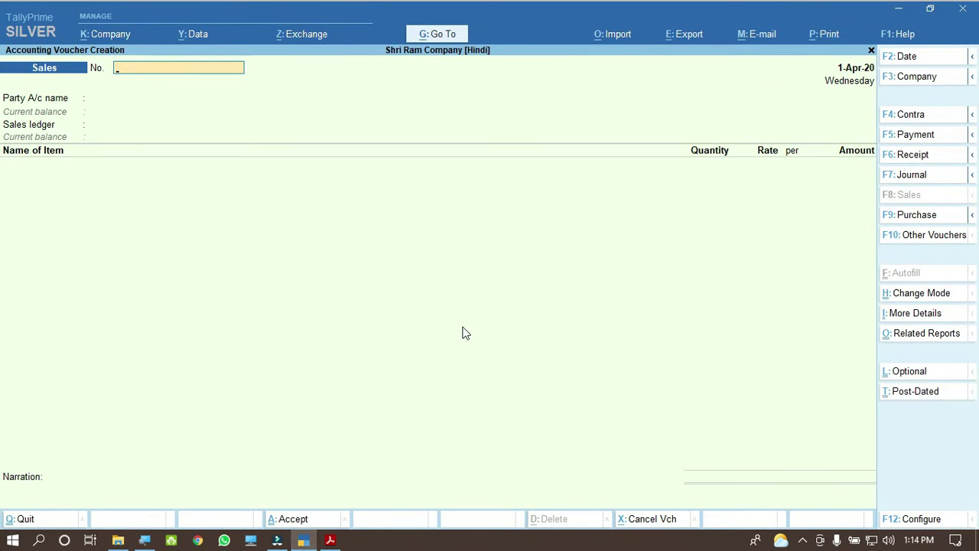
# Step: Change the voucher date to 2-4-2020 with F2 and enter voucher number 2
pyautogui.press('F2')
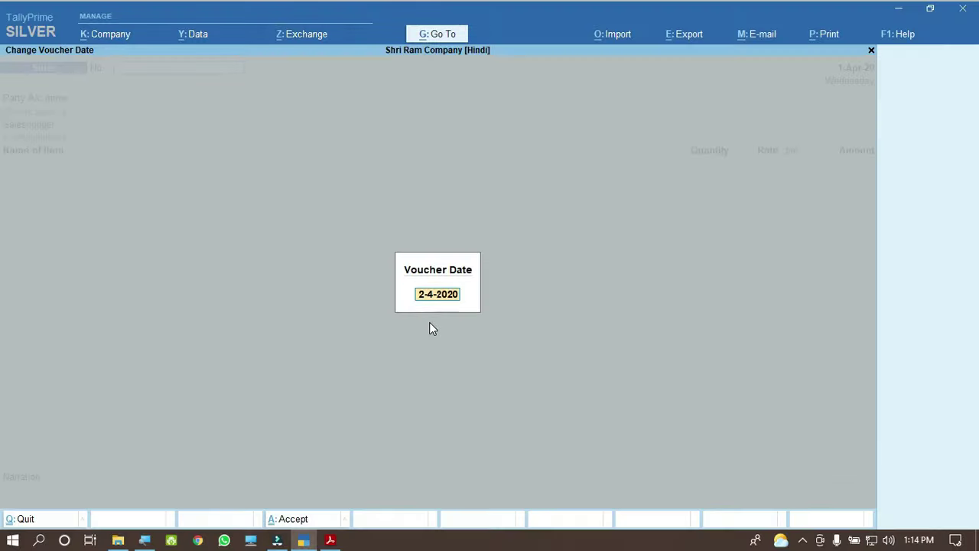
pyautogui.press('Return')
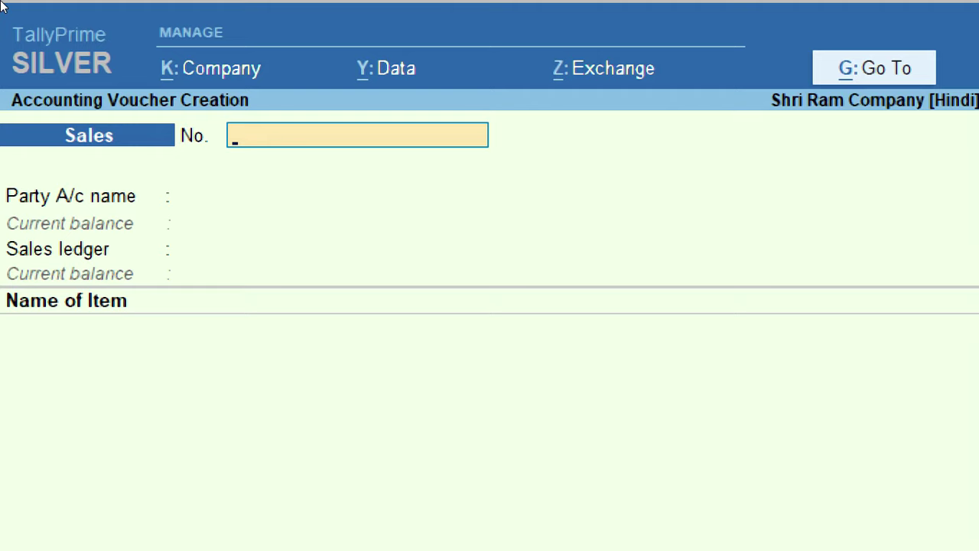
pyautogui.write('2')
pyautogui.press('Return')
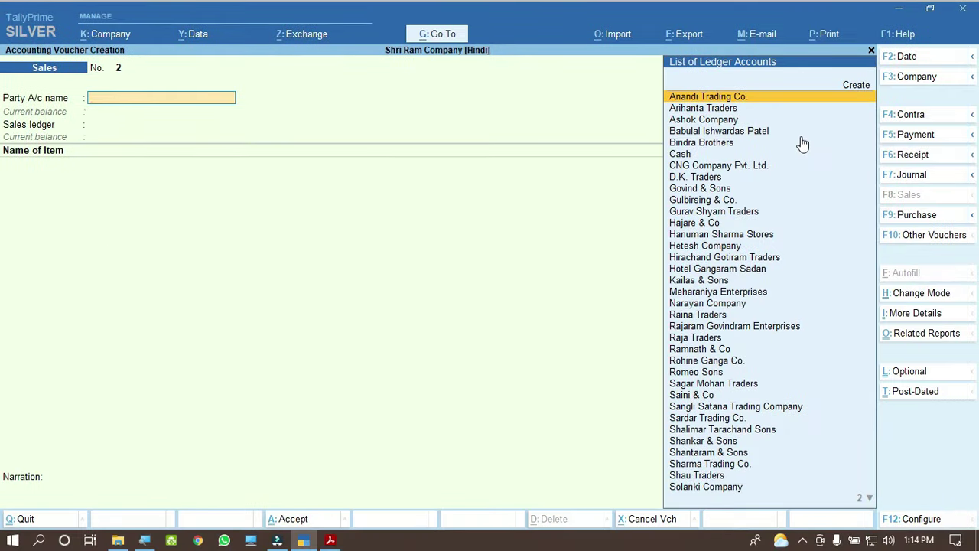
# Step: Select invoice 2's party name in the PDF and go back to TallyPrime
pyautogui.click(330, 540)
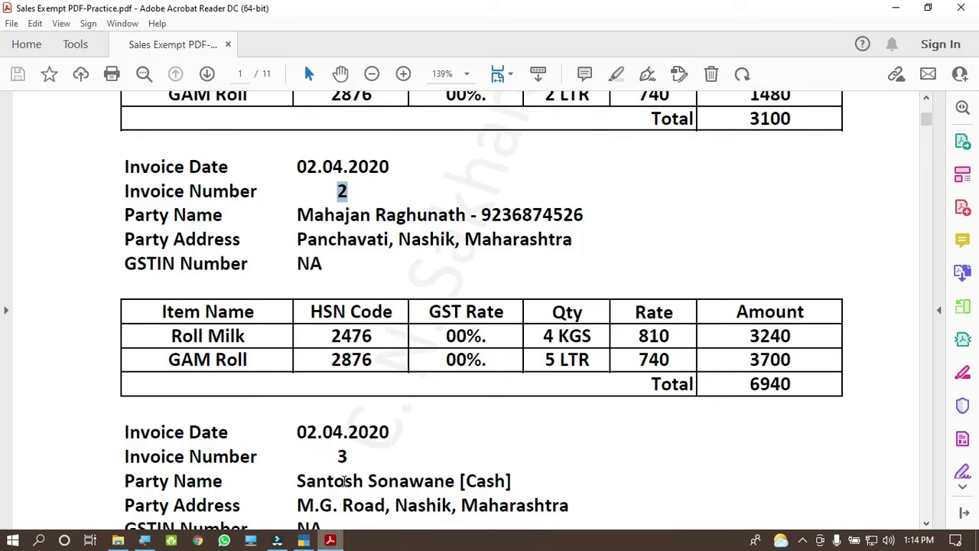
pyautogui.moveTo(297, 215); pyautogui.dragTo(538, 205)
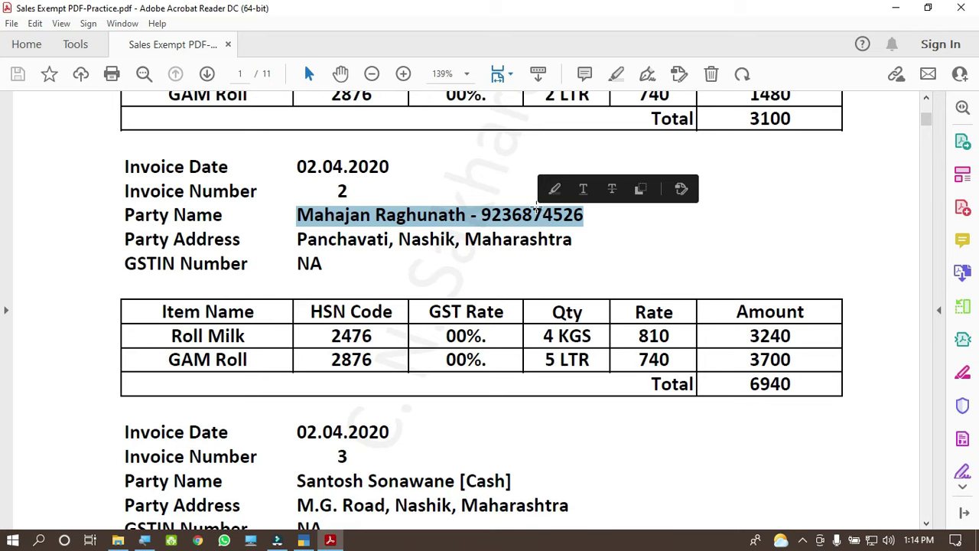
pyautogui.click(303, 540)
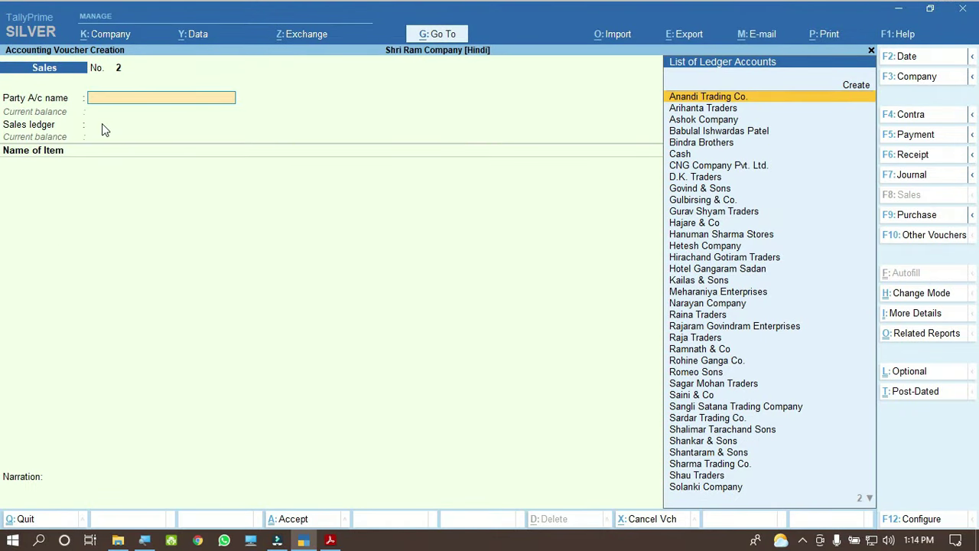
# Step: Try pasting the party name, dismiss the spelling error, and choose Create for a new ledger
pyautogui.hotkey('ctrl', 'v')
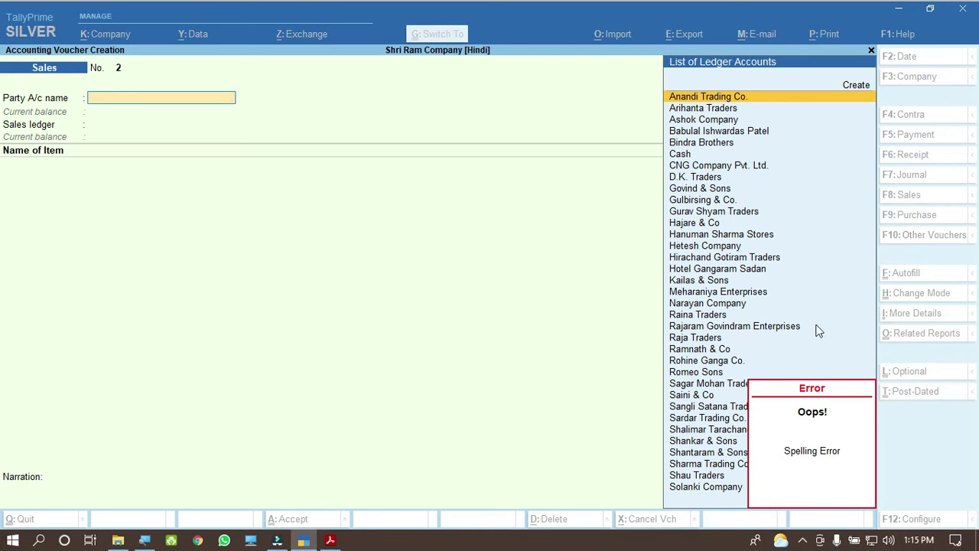
pyautogui.press('Escape')
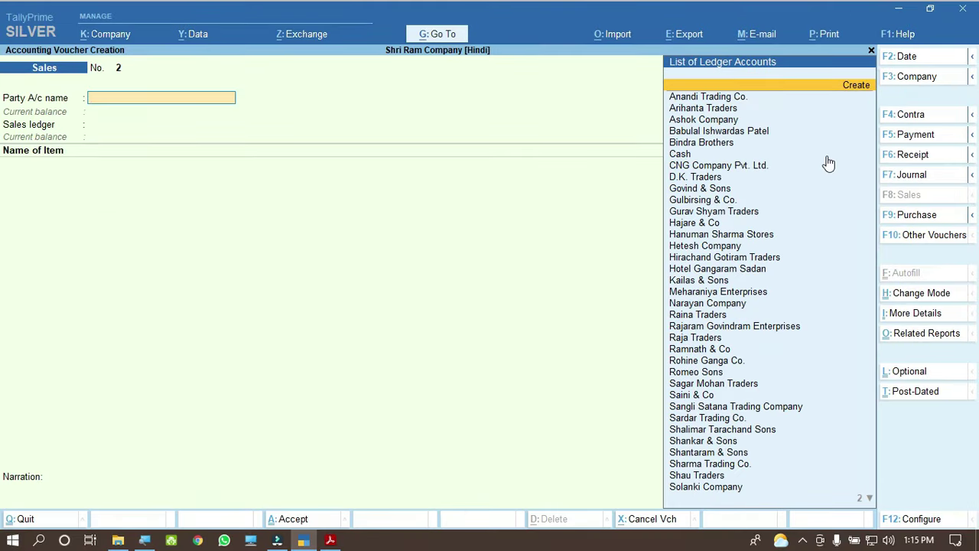
pyautogui.hotkey('alt', 'c')
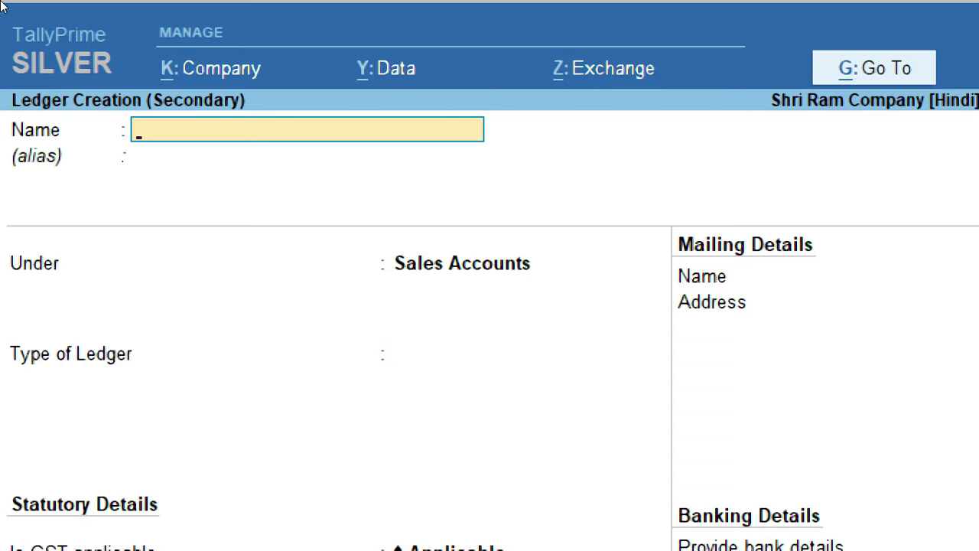
# Step: Paste invoice 2's party name and mobile number as the ledger name, skipping the alias
pyautogui.press('ctrl')
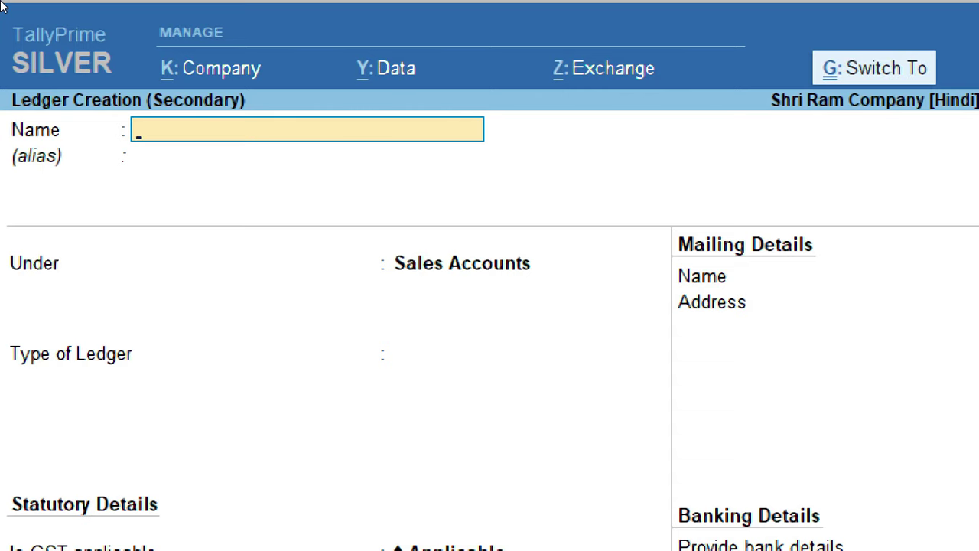
pyautogui.hotkey('ctrl', 'alt', 'v')
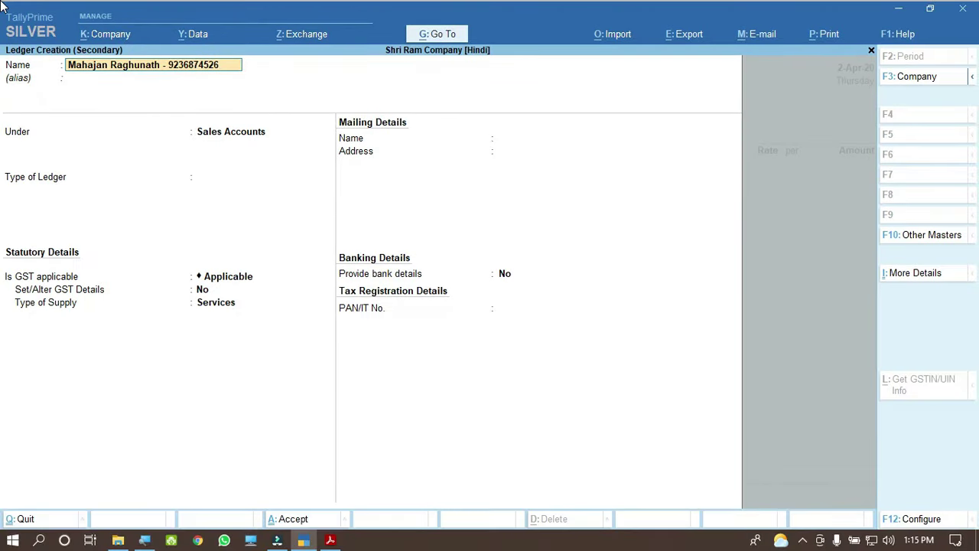
pyautogui.press('Return')
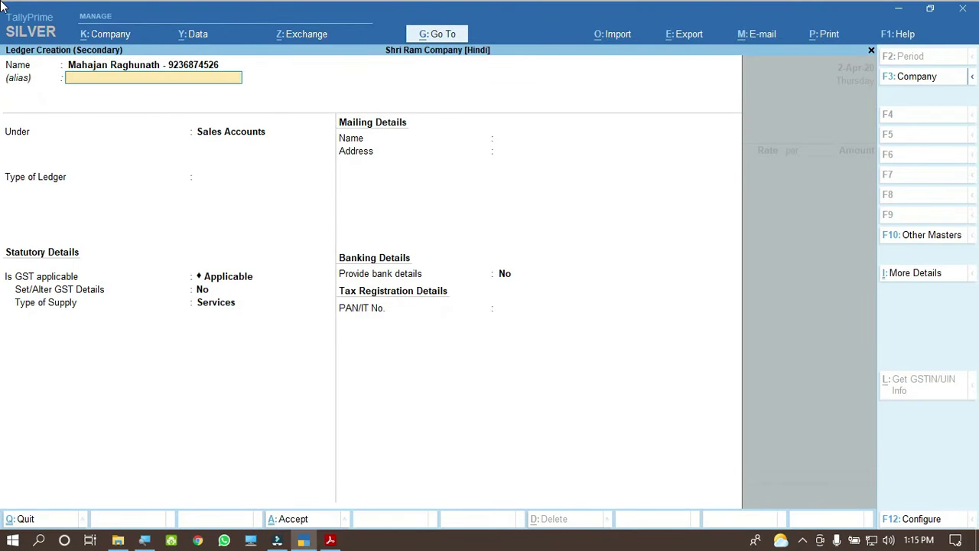
pyautogui.press('Return')
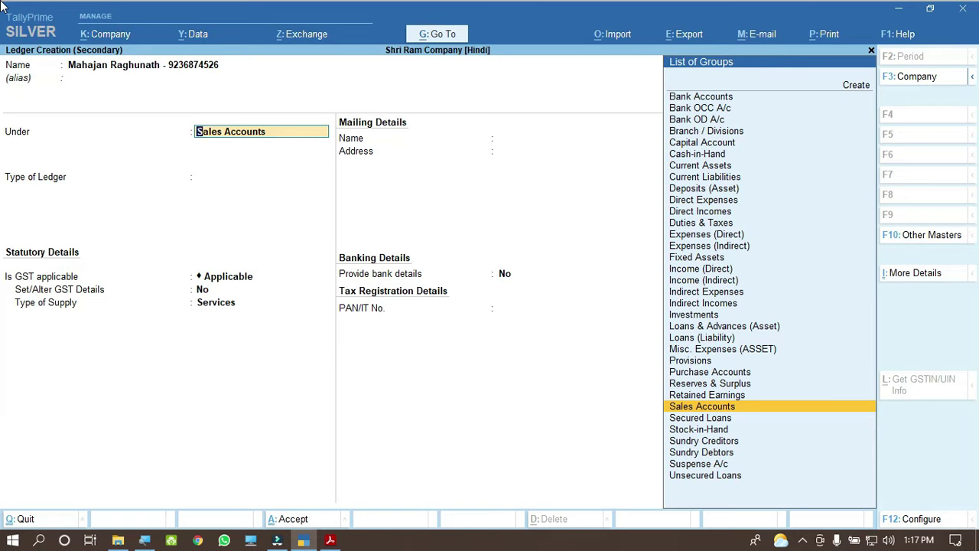
# Step: Place the new ledger under Sundry Debtors with bill-by-bill on, no credit period or credit-day check
pyautogui.write('Sund')
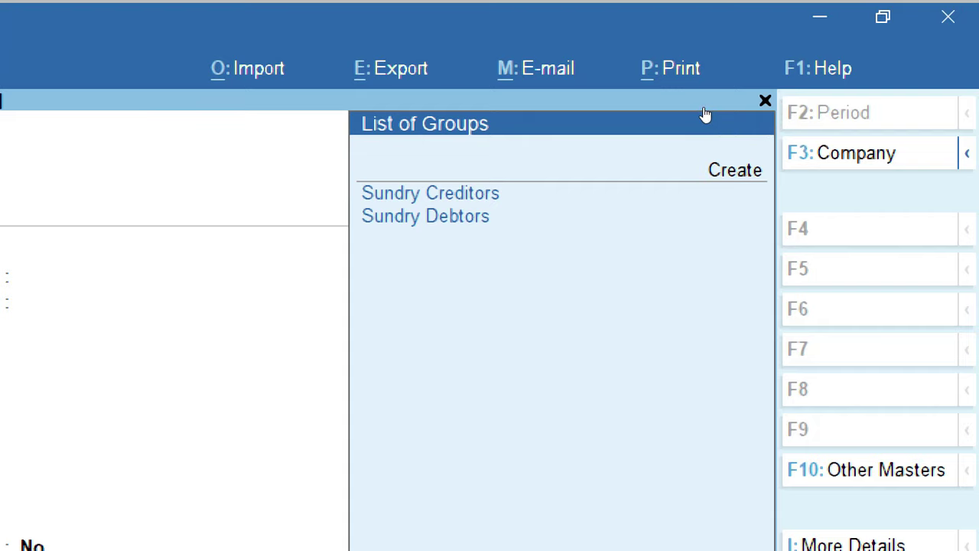
pyautogui.press('Down')
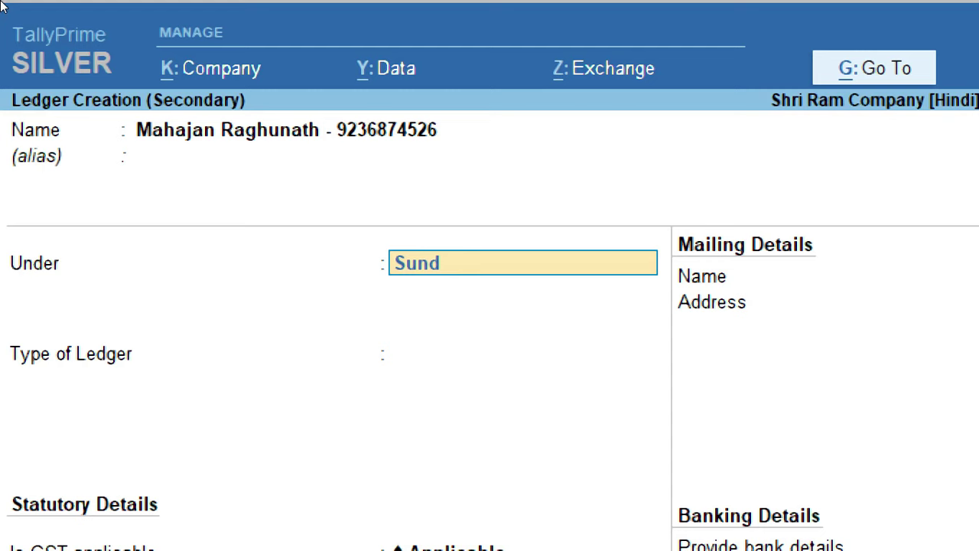
pyautogui.press('Return')
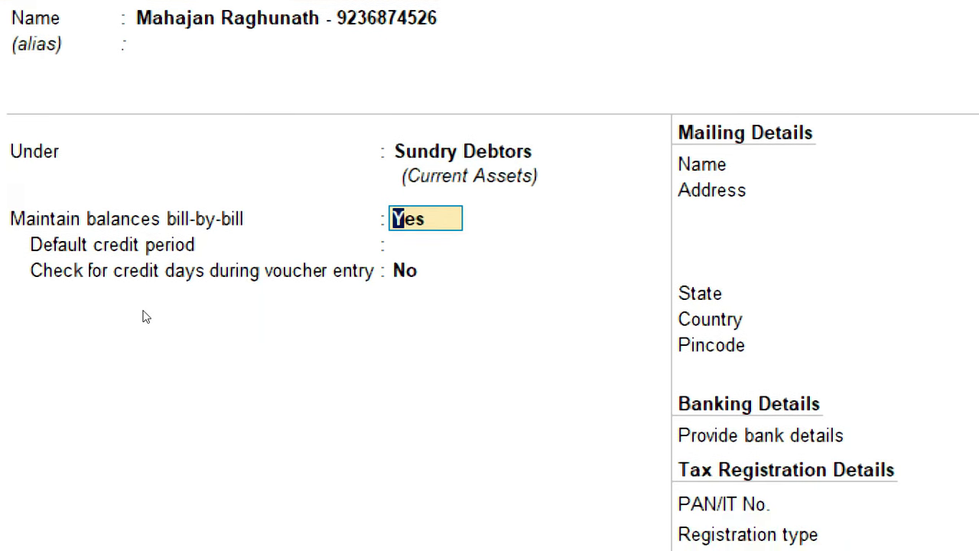
pyautogui.press('Return')
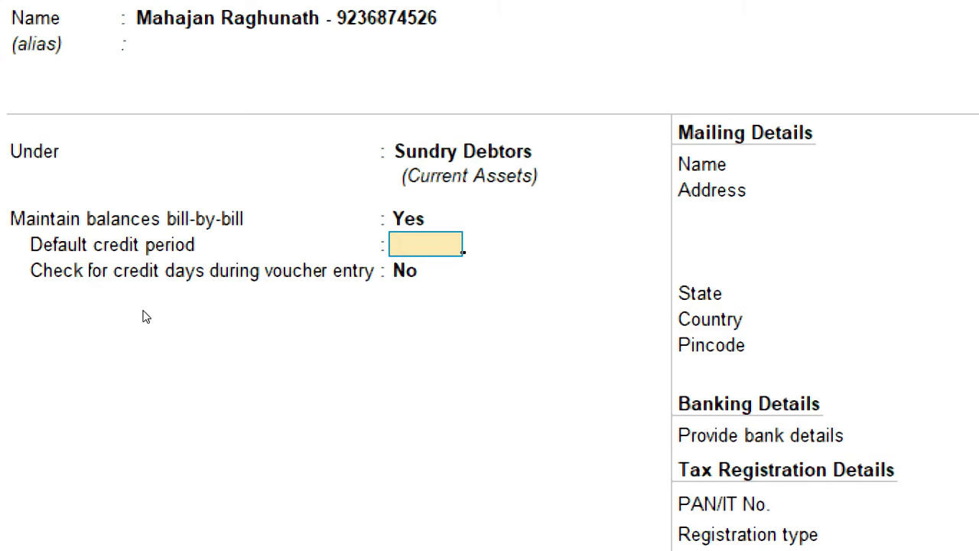
pyautogui.press('Return')
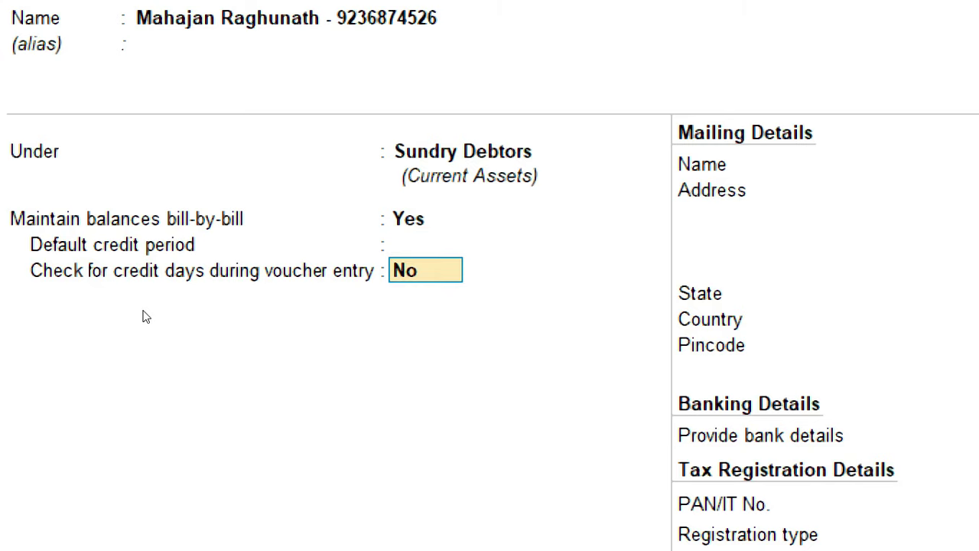
pyautogui.press('Return')
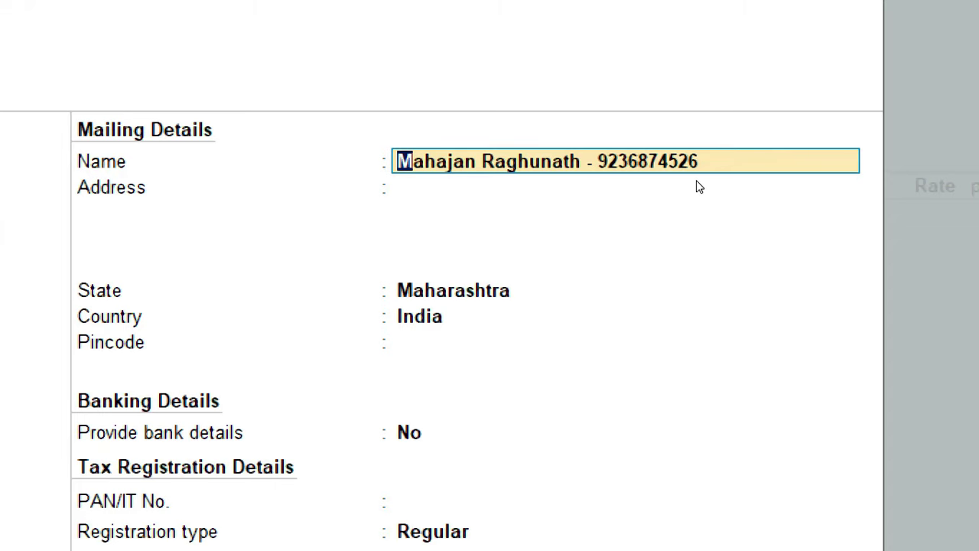
# Step: Copy invoice 2's party address from the PDF into the ledger's Address, keeping Maharashtra as state
pyautogui.press('Return')
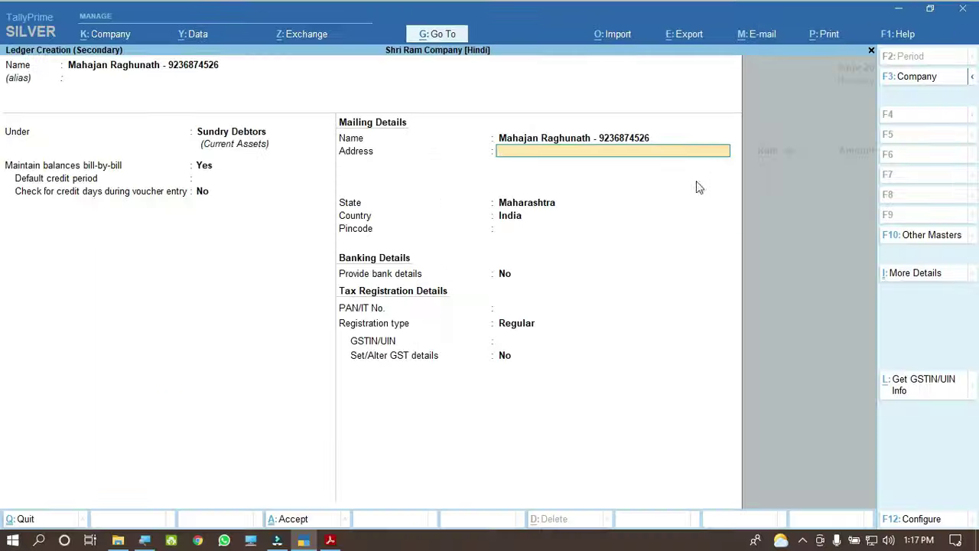
pyautogui.click(331, 540)
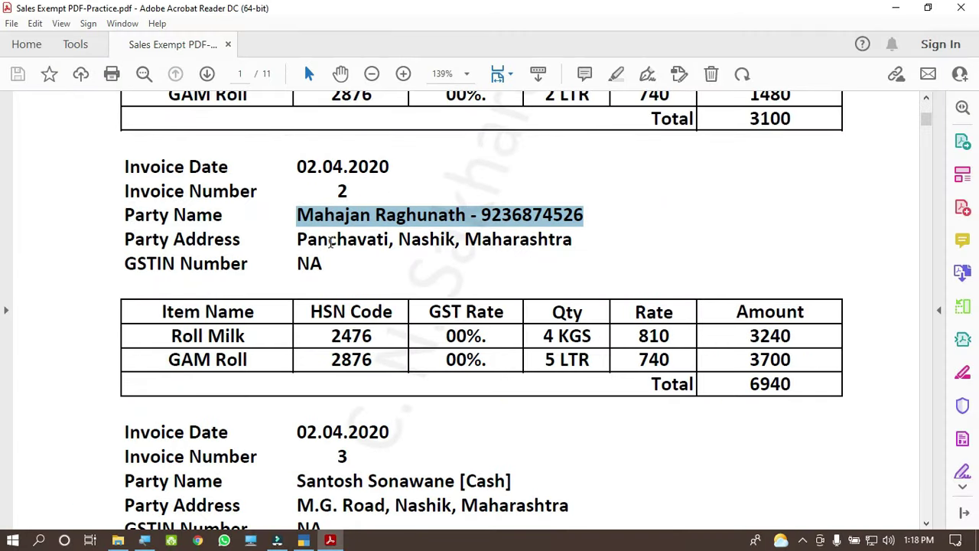
pyautogui.moveTo(296, 239); pyautogui.dragTo(572, 239)
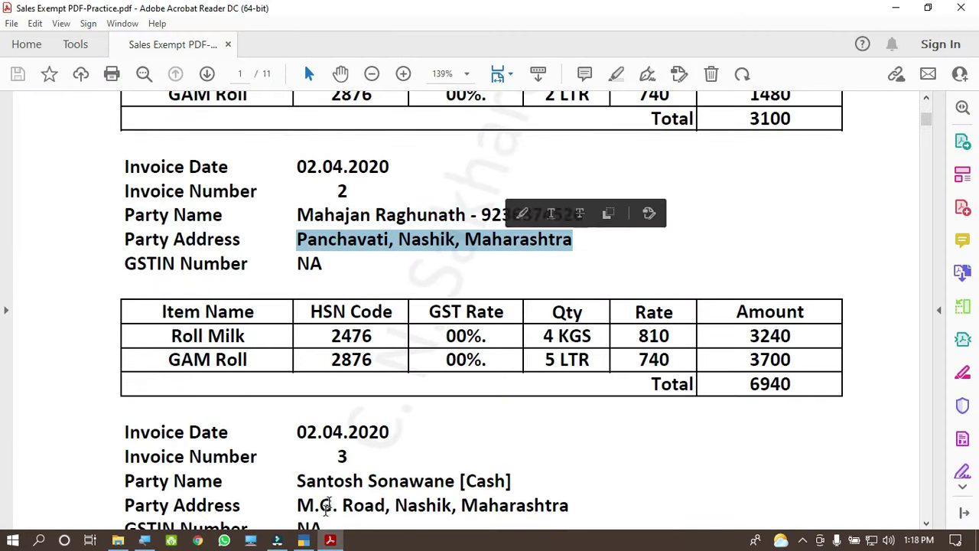
pyautogui.click(304, 540)
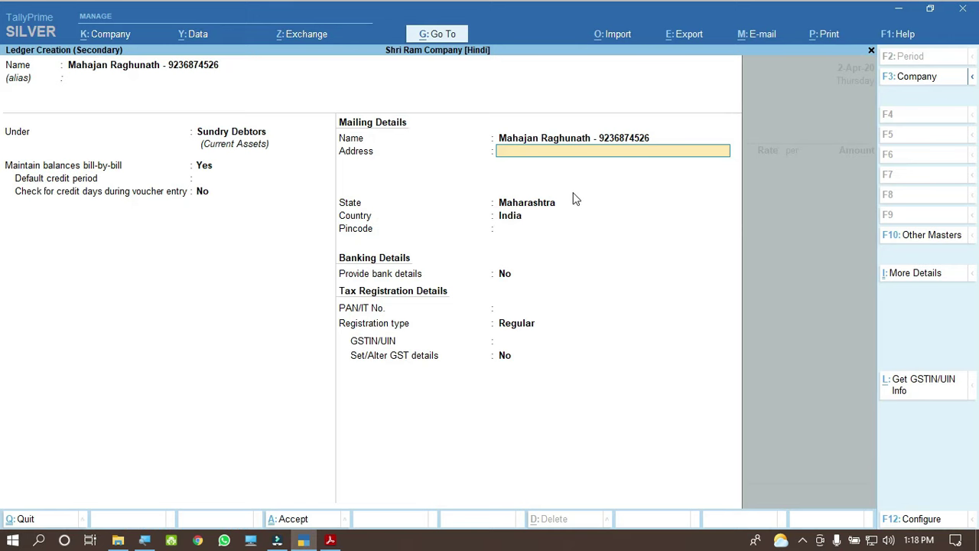
pyautogui.hotkey('ctrl', 'alt', 'v')
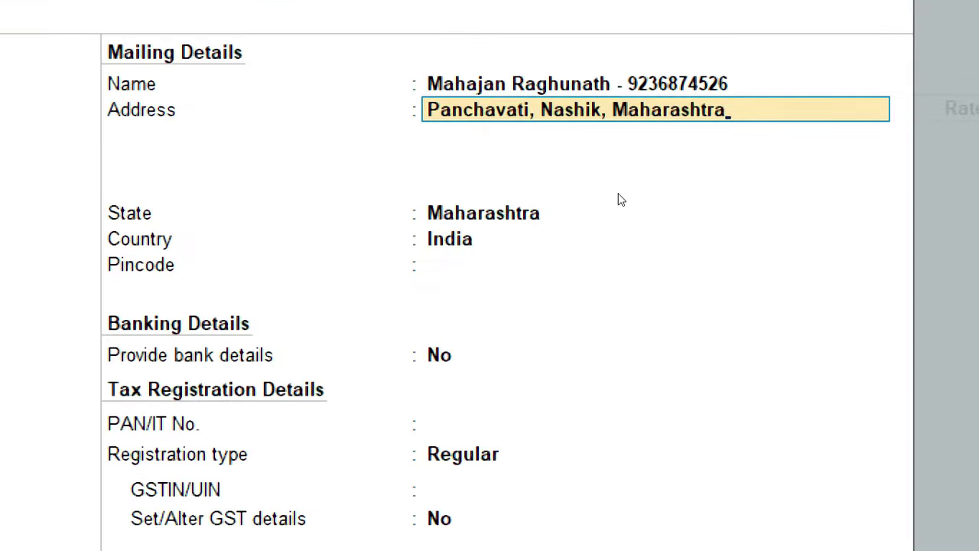
pyautogui.press('Return')
pyautogui.press('Return')
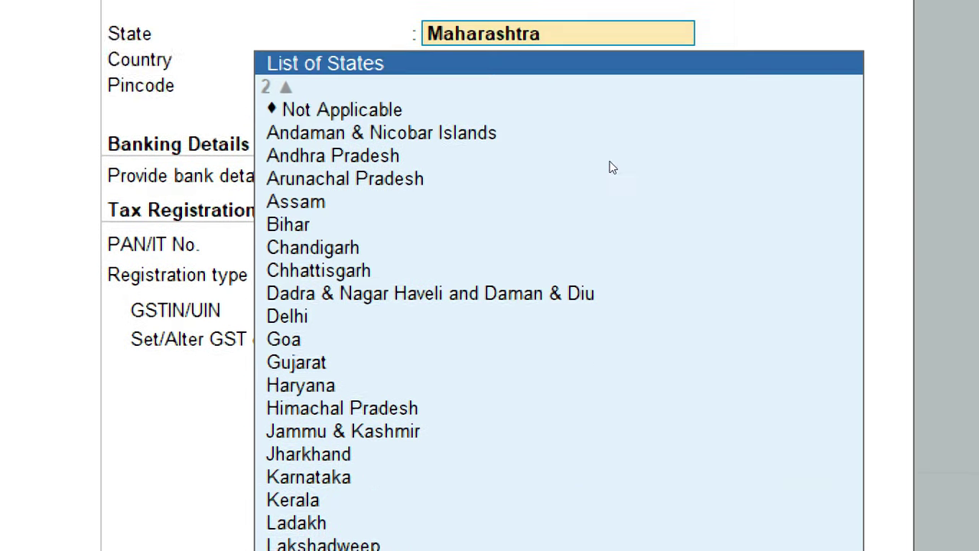
pyautogui.press('Return')
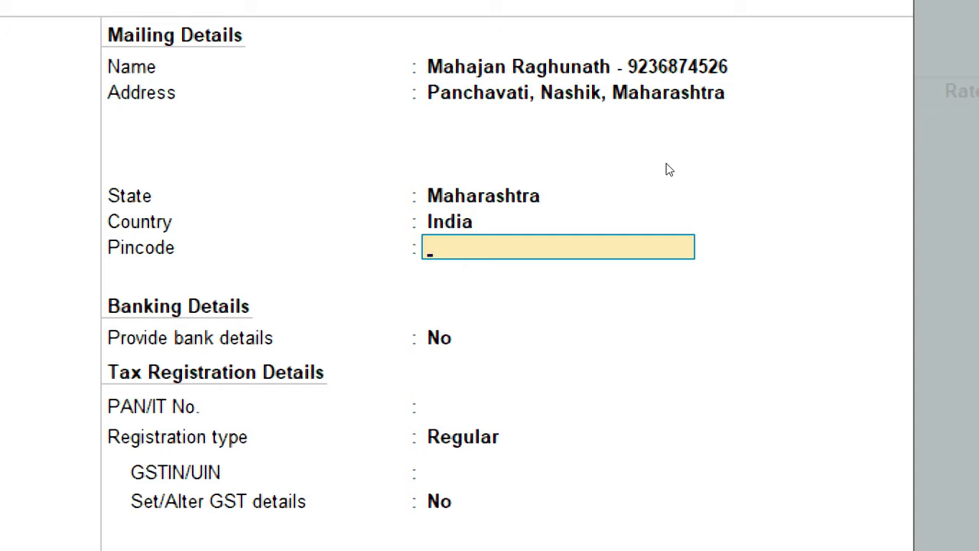
# Step: Skip pincode, bank details and PAN to reach registration type, then check the invoice's GSTIN
pyautogui.press('Return')
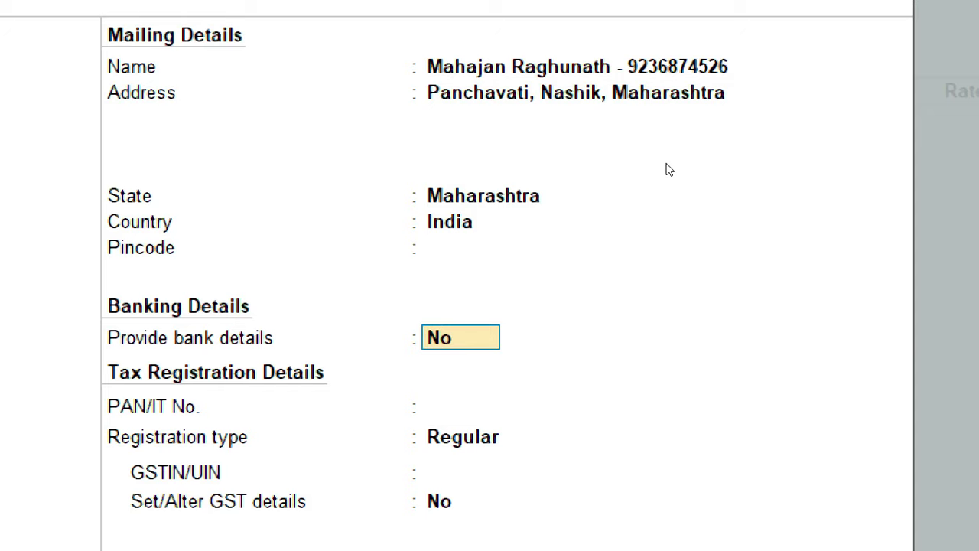
pyautogui.press('Return')
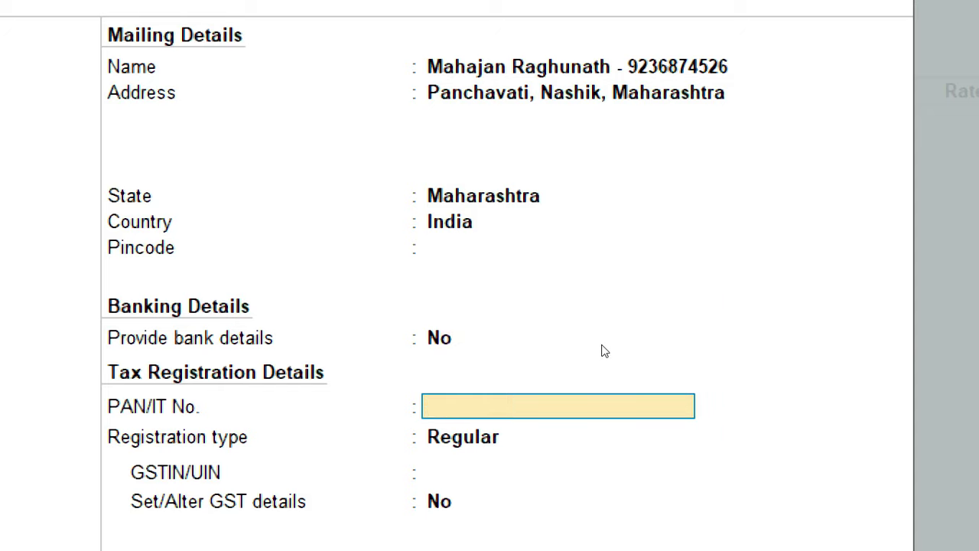
pyautogui.scroll(-2, 603, 350)
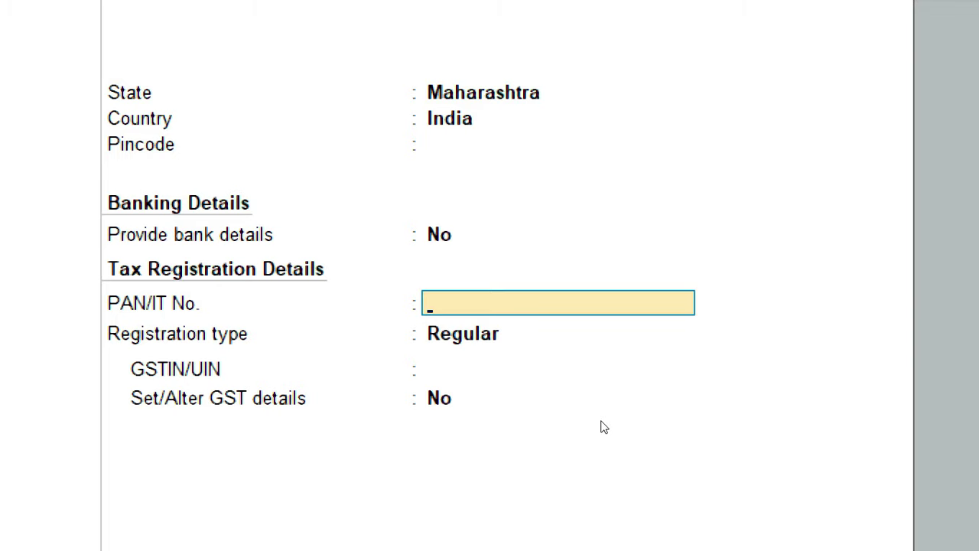
pyautogui.press('Return')
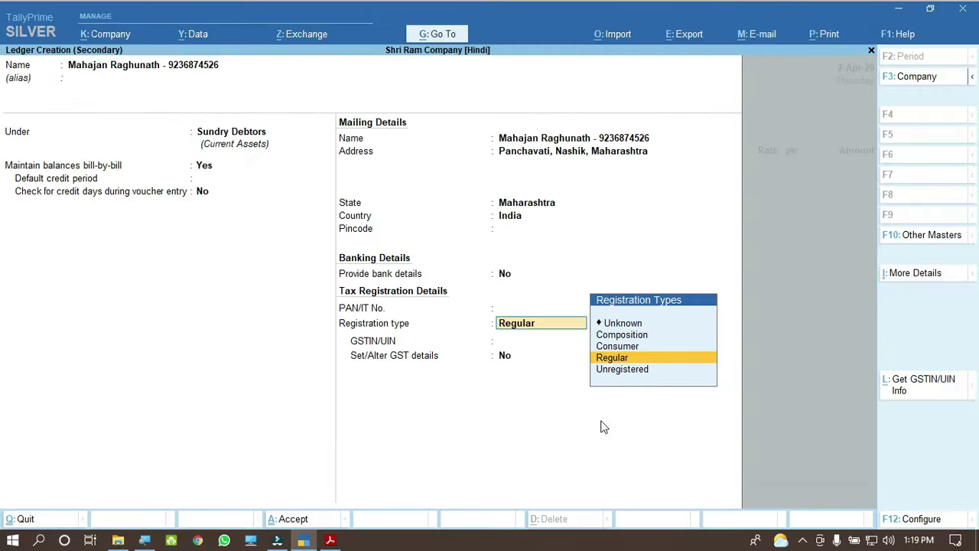
pyautogui.click(330, 540)
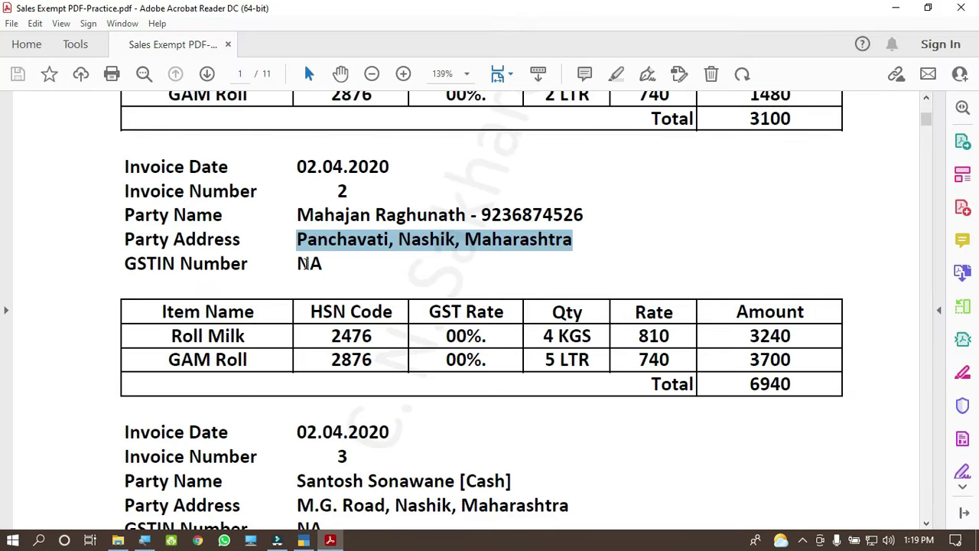
pyautogui.moveTo(296, 264); pyautogui.dragTo(324, 265)
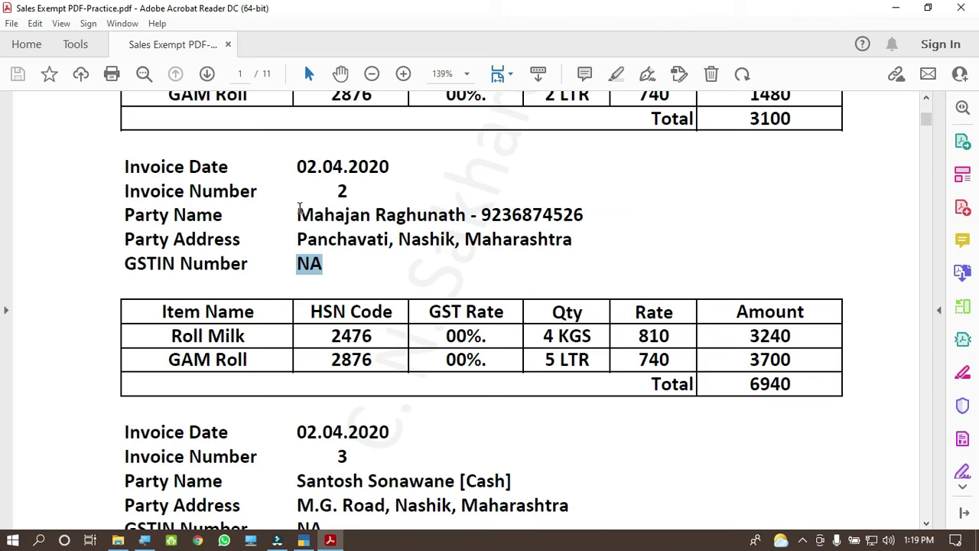
pyautogui.click(305, 208)
pyautogui.moveTo(305, 208); pyautogui.dragTo(451, 208)
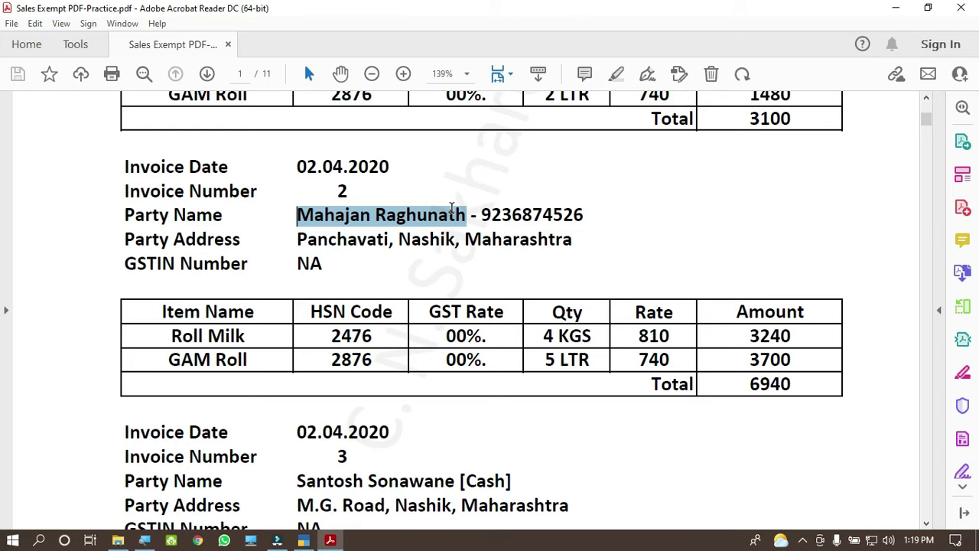
pyautogui.moveTo(451, 208); pyautogui.dragTo(451, 208)
pyautogui.moveTo(301, 262); pyautogui.dragTo(325, 261)
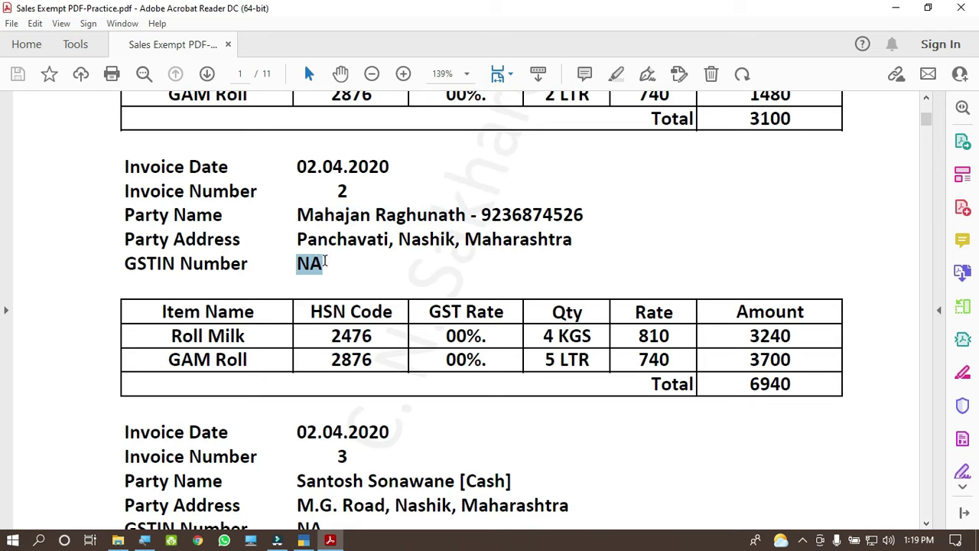
pyautogui.moveTo(325, 260); pyautogui.dragTo(325, 261)
pyautogui.click(303, 540)
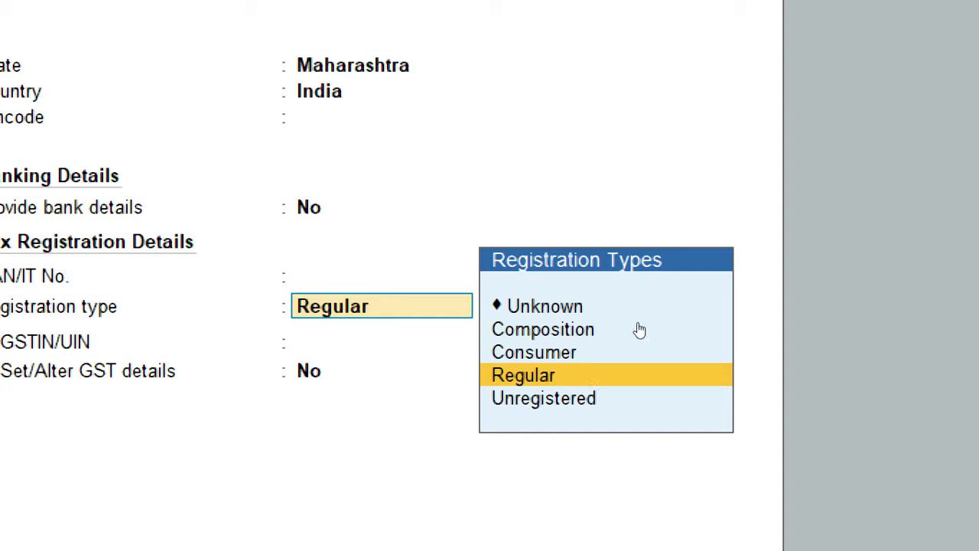
# Step: Set the registration type to Consumer, leave GST details unset, and save the party ledger
pyautogui.click(641, 337)
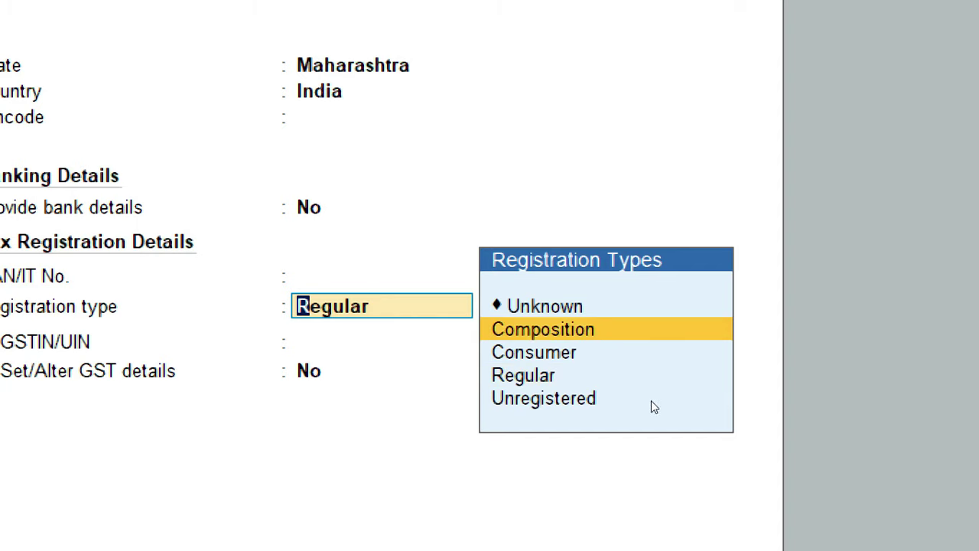
pyautogui.click(629, 352)
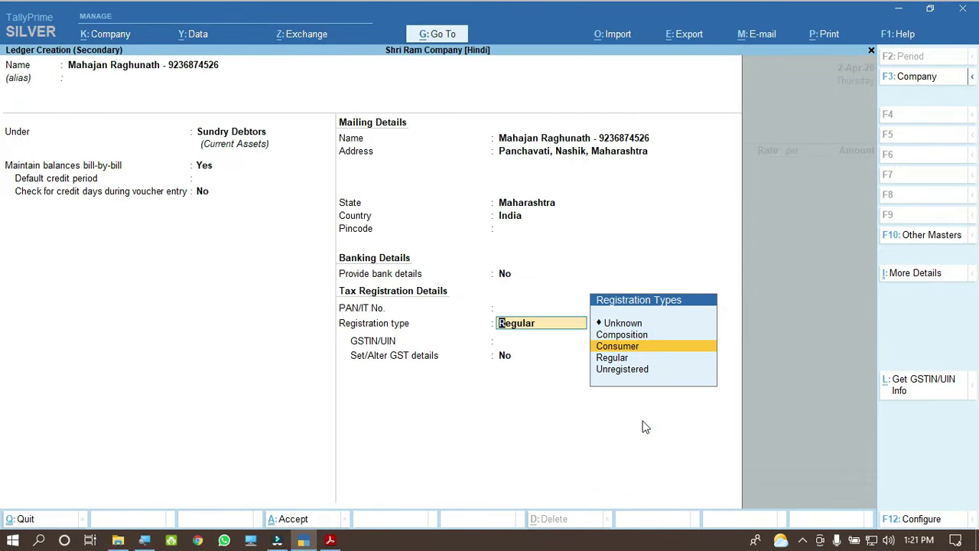
pyautogui.press('Return')
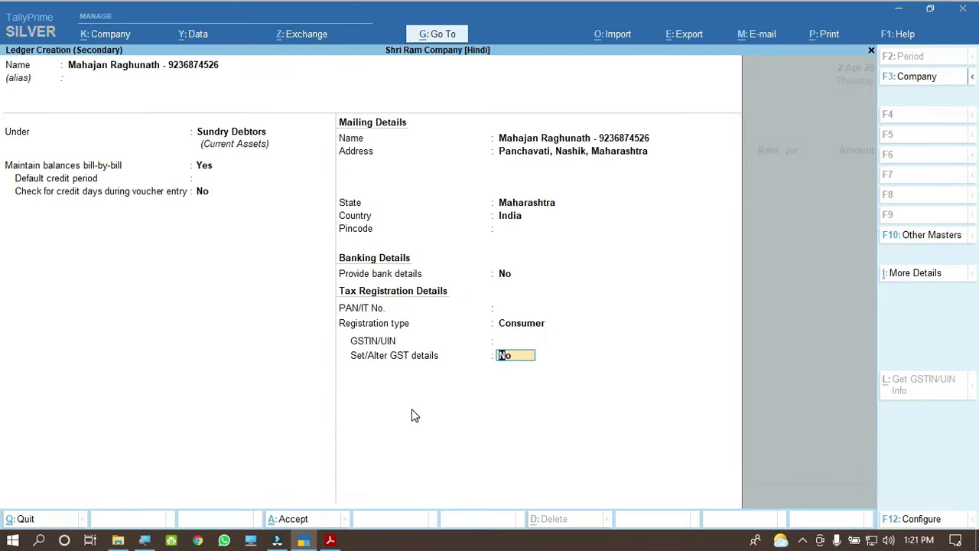
pyautogui.press('Return')
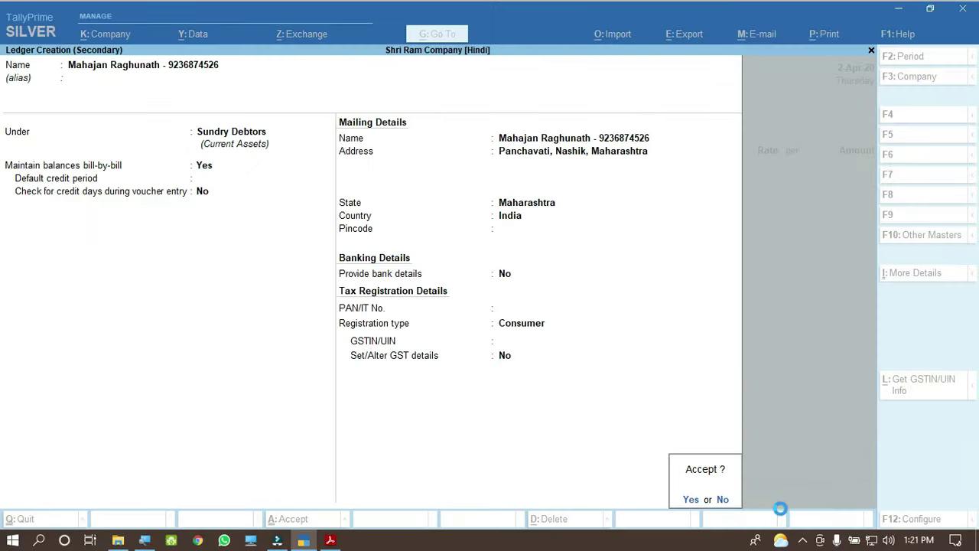
pyautogui.press('y')
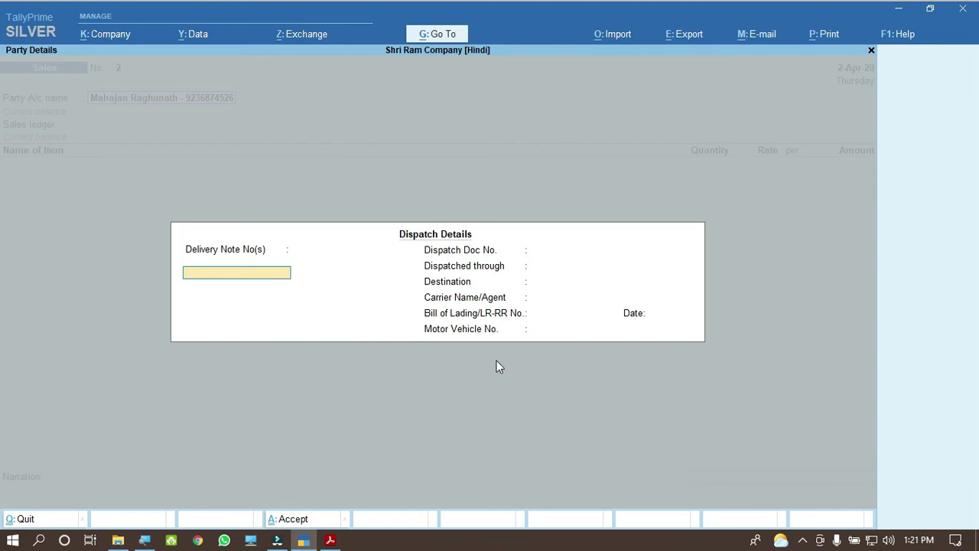
# Step: Accept the blank dispatch details and the buyer's party details with Ctrl+A
pyautogui.hotkey('ctrl', 'a')
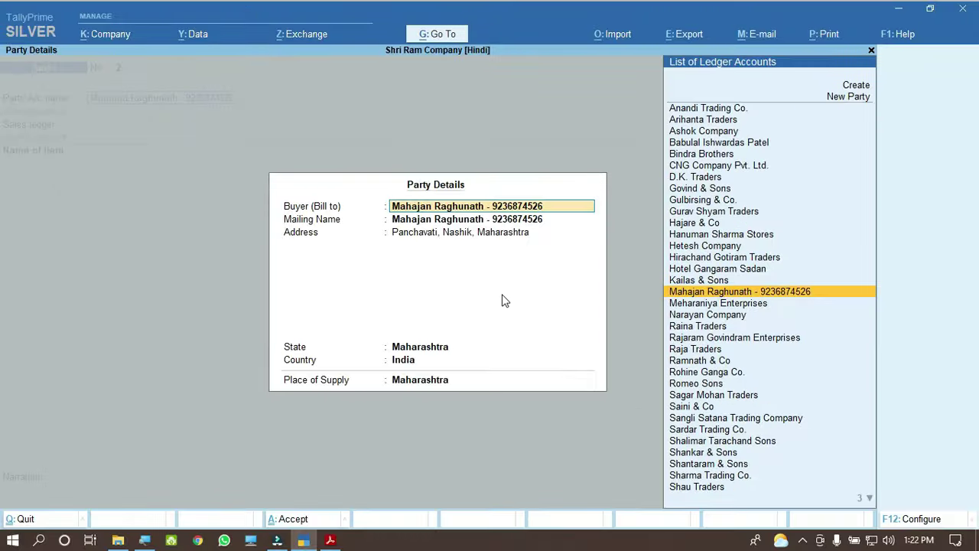
pyautogui.hotkey('ctrl', 'a')
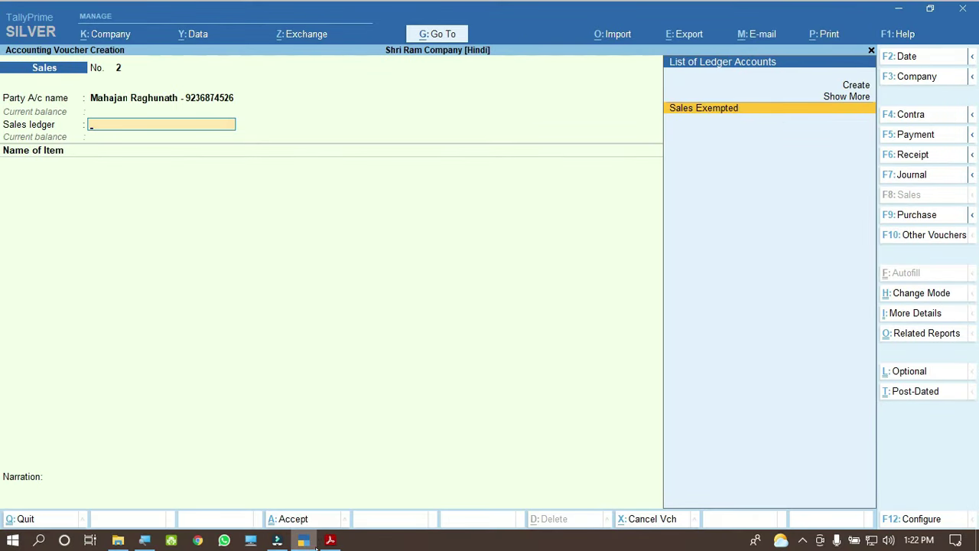
# Step: Check invoice 2's first item in the PDF and set the sales ledger to Sales Exempted
pyautogui.click(330, 540)
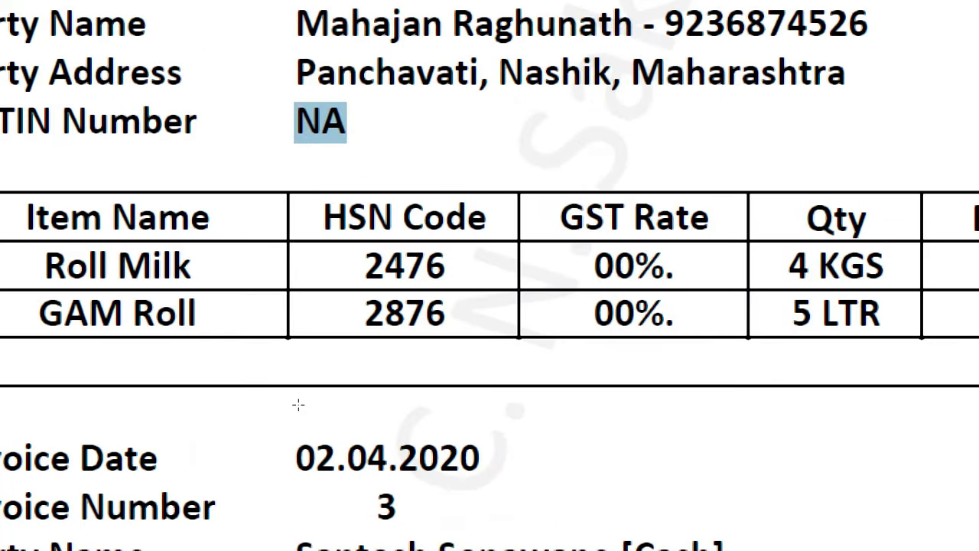
pyautogui.moveTo(448, 335)
pyautogui.mouseDown()
pyautogui.moveTo(509, 337)
pyautogui.moveTo(448, 339)
pyautogui.mouseUp()
pyautogui.moveTo(326, 336); pyautogui.dragTo(376, 334)
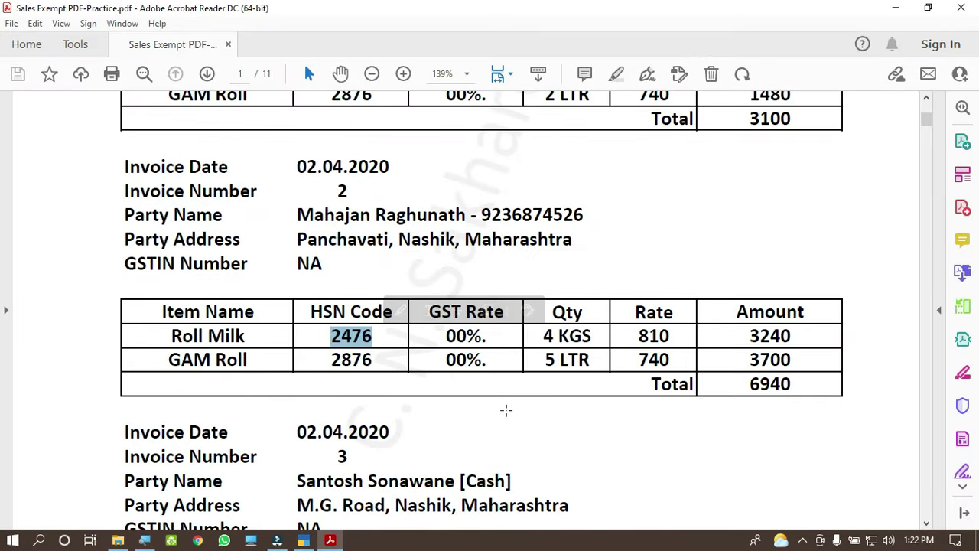
pyautogui.click(304, 540)
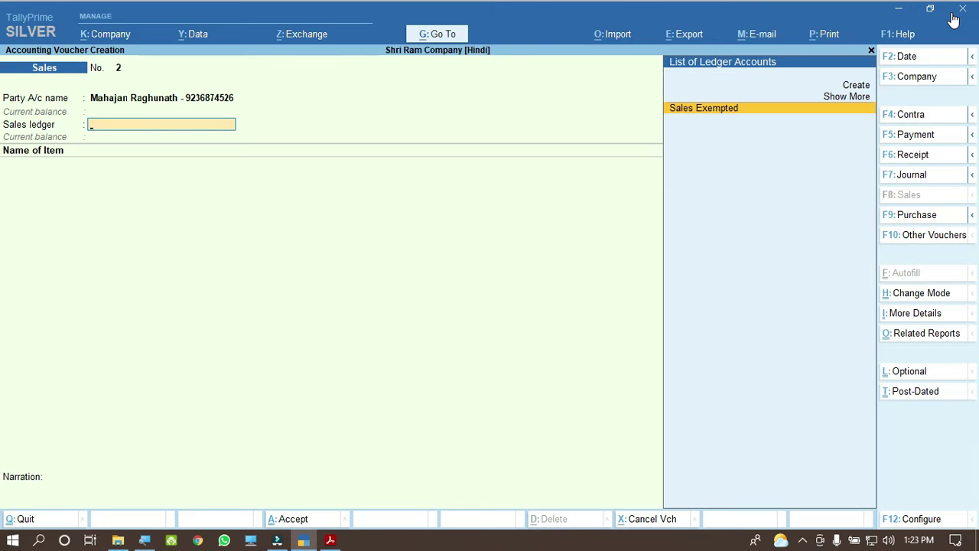
pyautogui.press('Return')
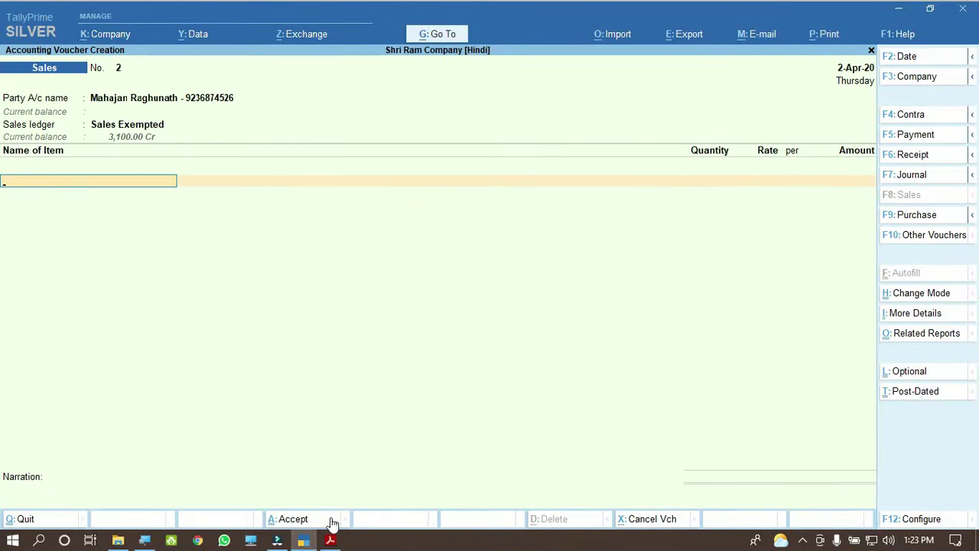
# Step: Choose Roll Milk from the stock items as the first item line
pyautogui.click(329, 540)
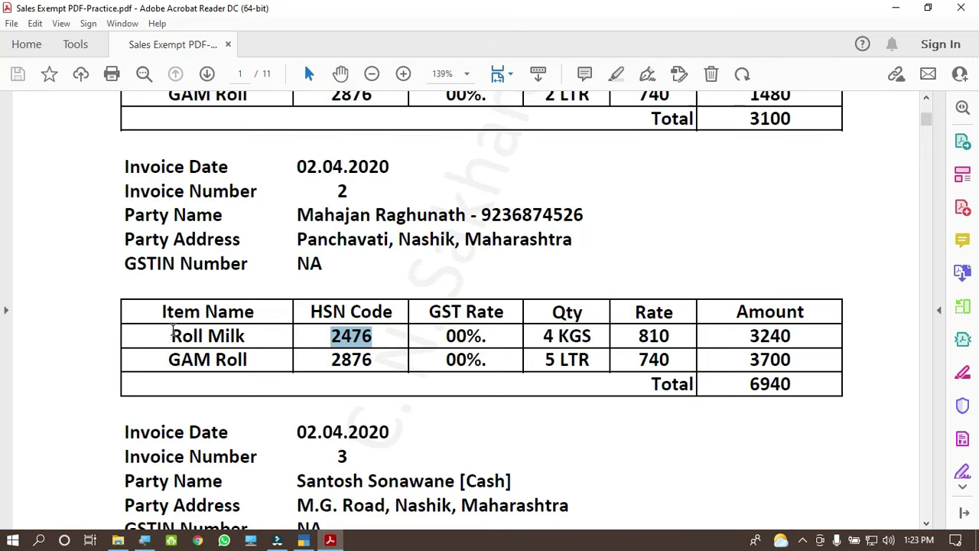
pyautogui.moveTo(172, 335); pyautogui.dragTo(245, 336)
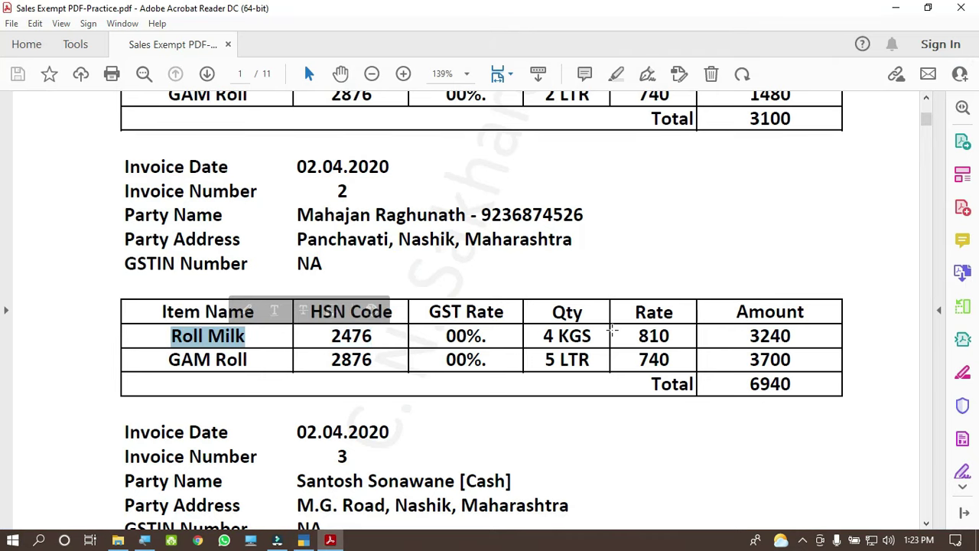
pyautogui.moveTo(537, 335); pyautogui.dragTo(672, 336)
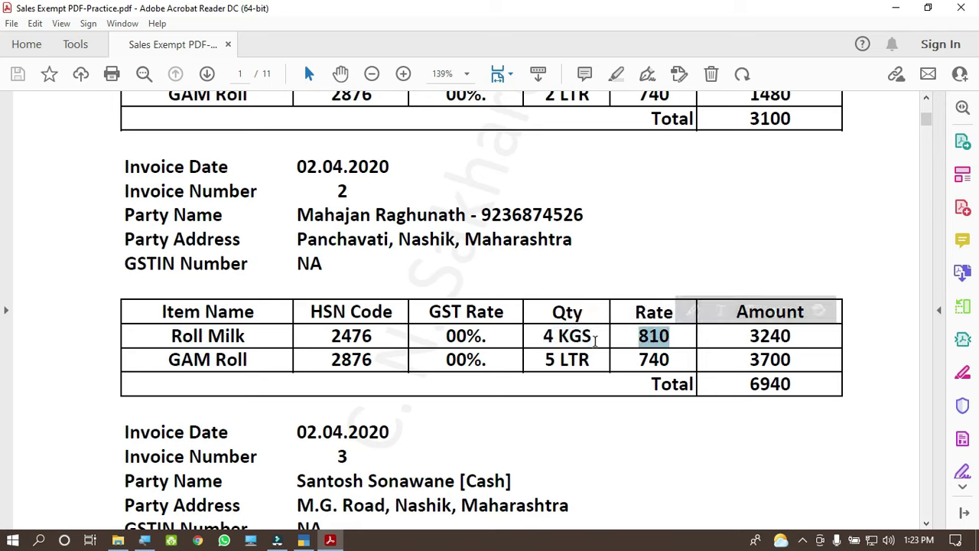
pyautogui.click(303, 540)
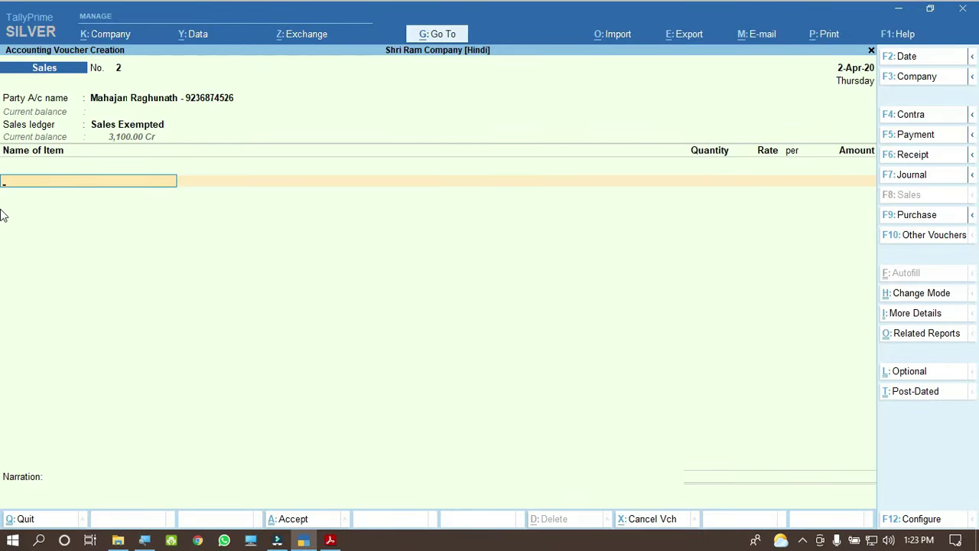
pyautogui.write('Roll')
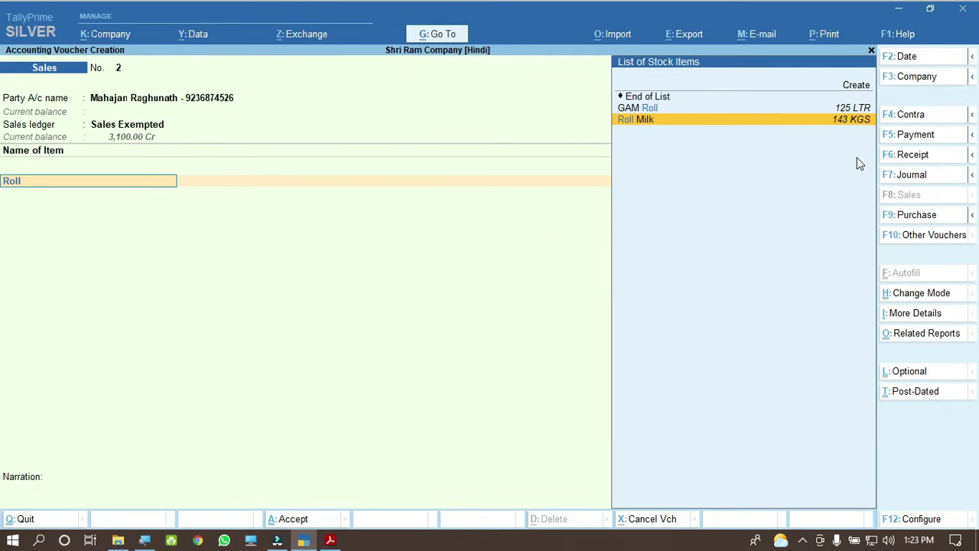
pyautogui.press('Return')
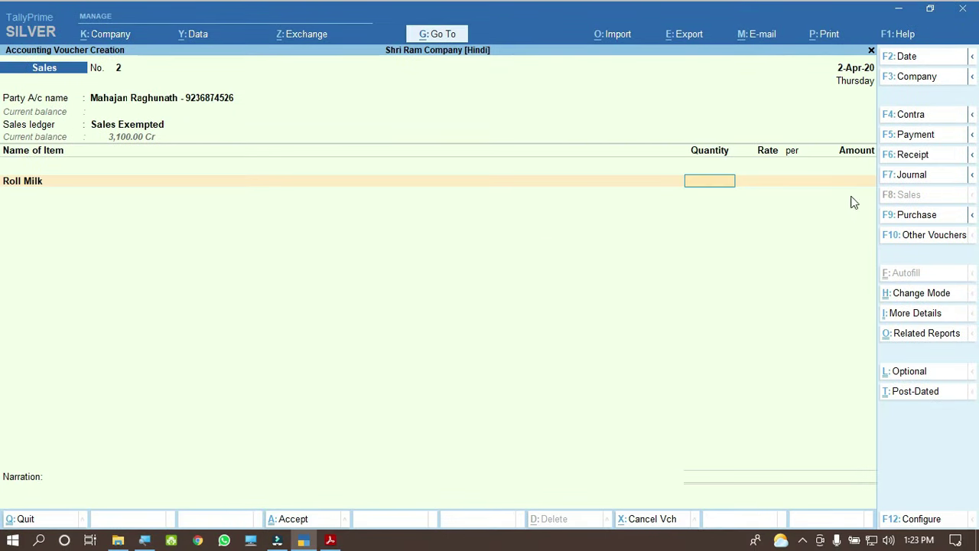
# Step: Enter 4 KGS of Roll Milk at a rate of 810.00 for 3,240.00
pyautogui.click(330, 540)
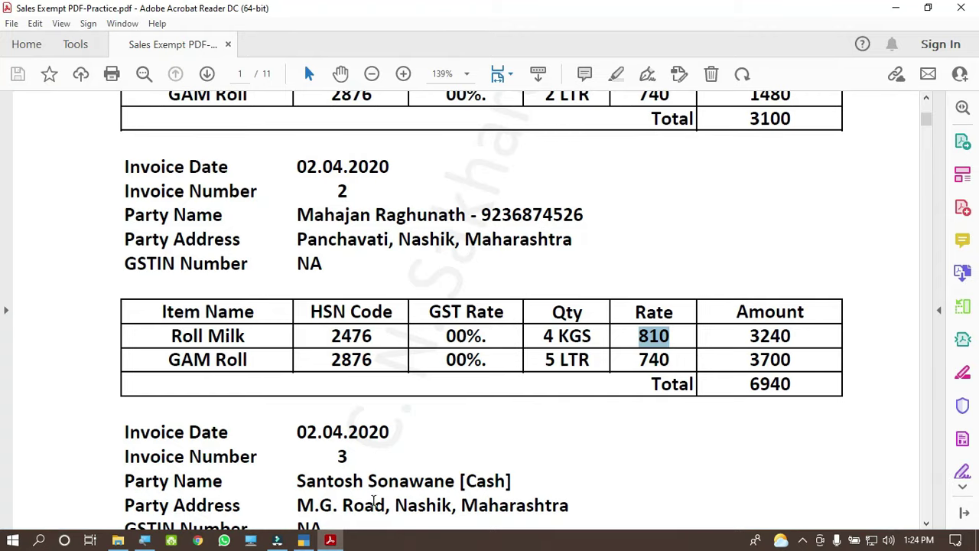
pyautogui.click(303, 540)
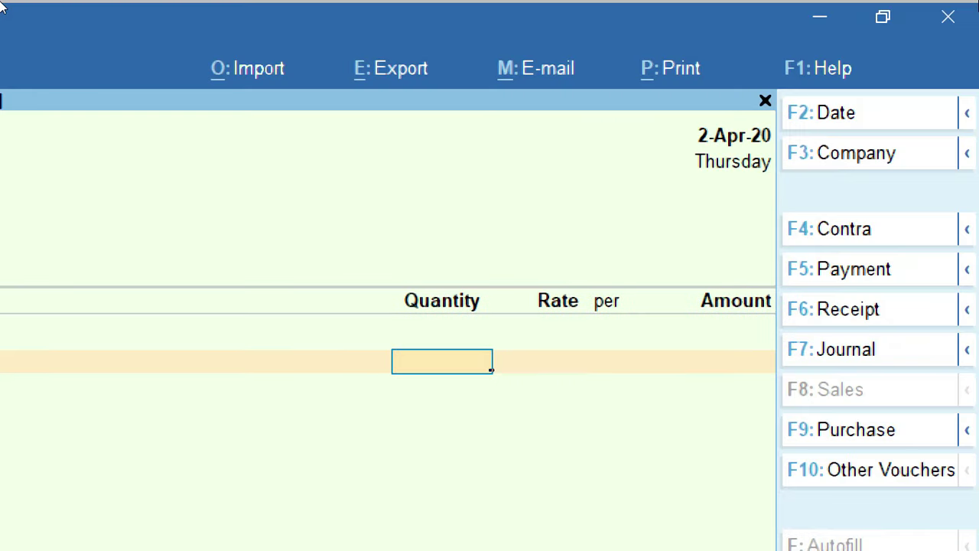
pyautogui.write('4')
pyautogui.press('Return')
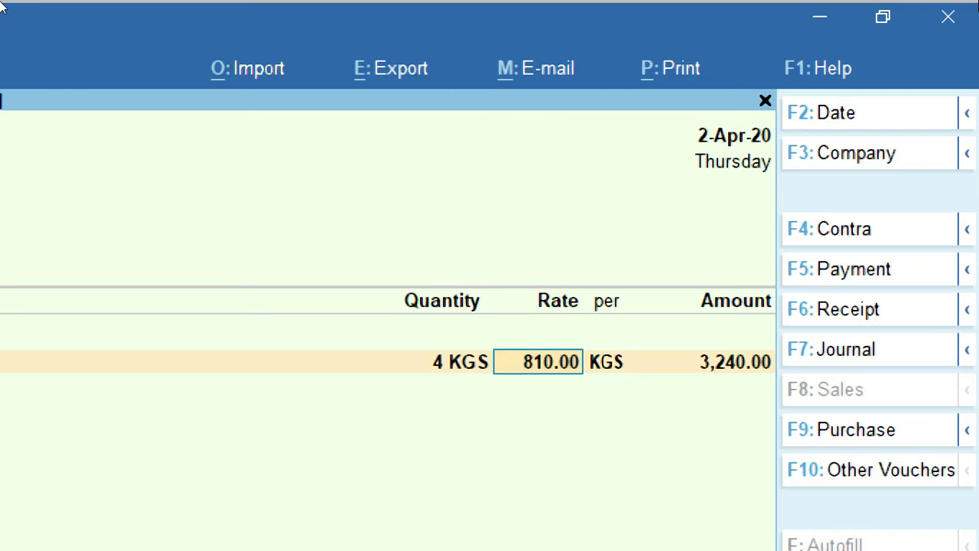
pyautogui.write('8')
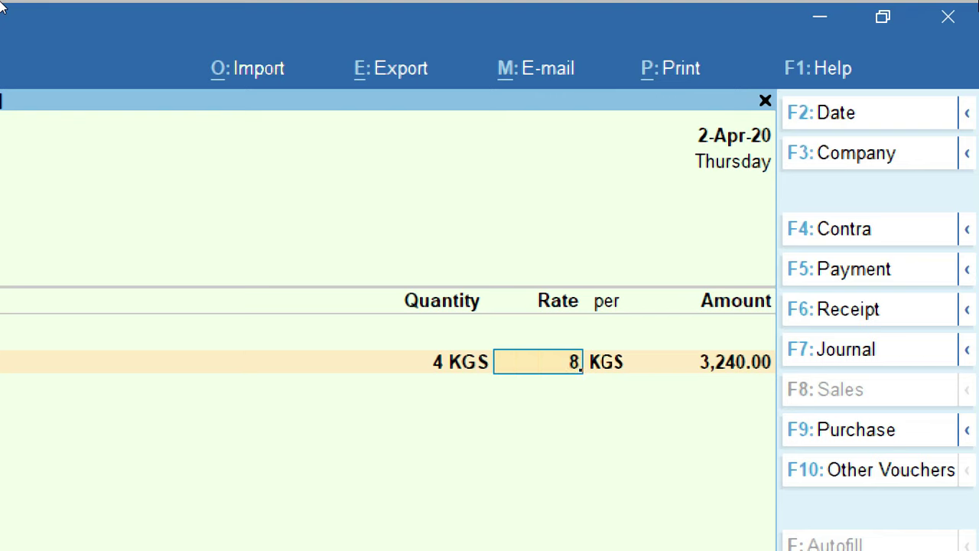
pyautogui.write('12850')
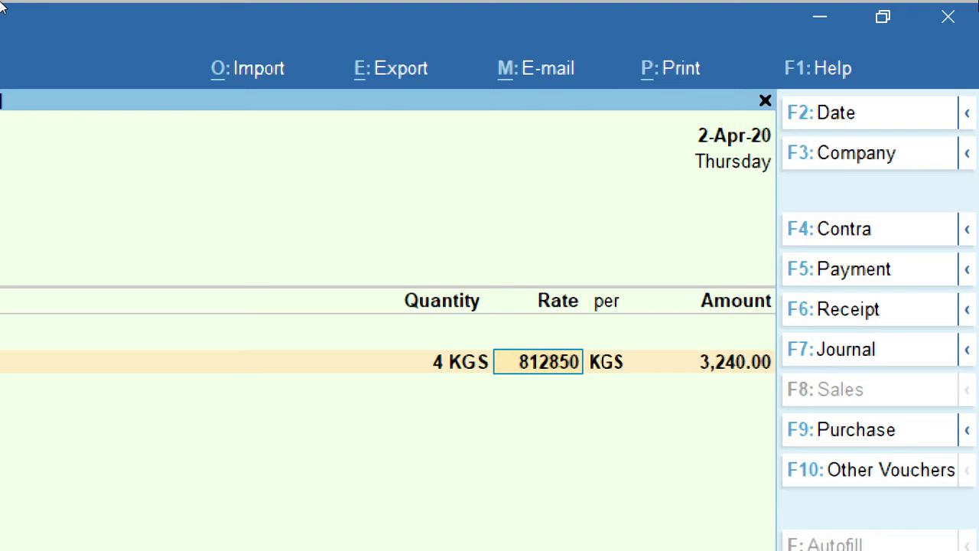
pyautogui.press('BackSpace')
pyautogui.press('BackSpace')
pyautogui.press('BackSpace')
pyautogui.press('BackSpace')
pyautogui.press('BackSpace')
pyautogui.press('BackSpace')
pyautogui.write('8')
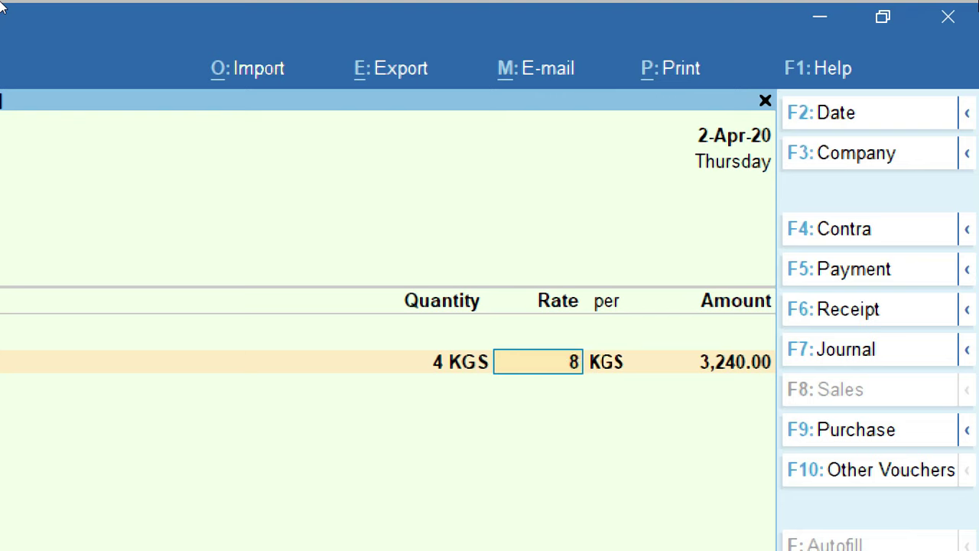
pyautogui.write('50')
pyautogui.press('BackSpace')
pyautogui.press('BackSpace')
pyautogui.press('BackSpace')
pyautogui.press('ctrl')
pyautogui.write('810')
pyautogui.press('Return')
pyautogui.press('Return')
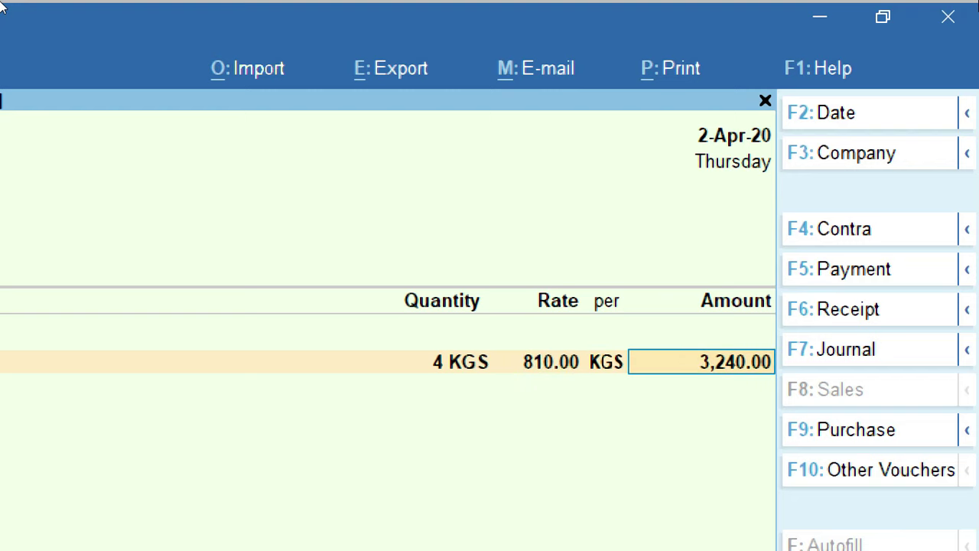
pyautogui.press('Return')
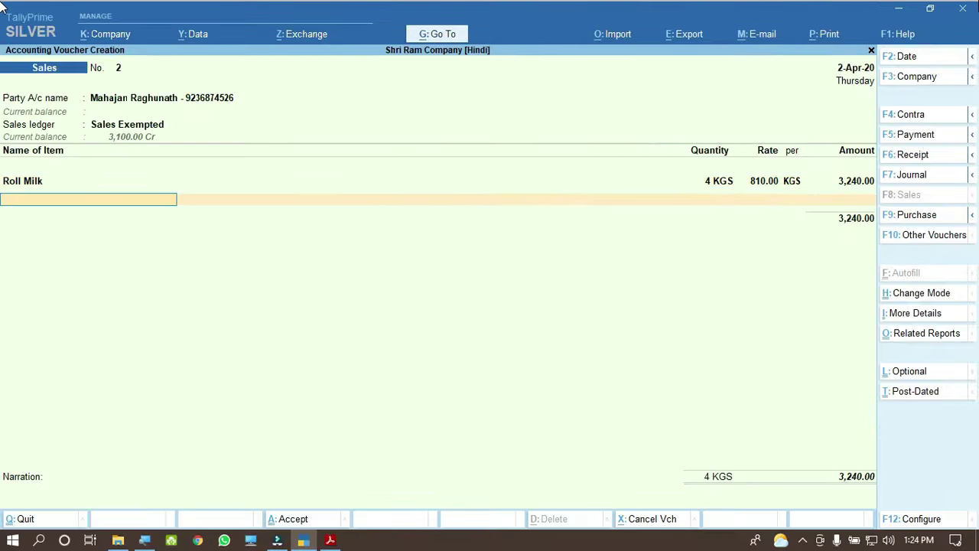
# Step: Look up the second item, GAM Roll, and its 740 rate on invoice 2
pyautogui.click(325, 544)
pyautogui.moveTo(167, 359); pyautogui.dragTo(233, 359)
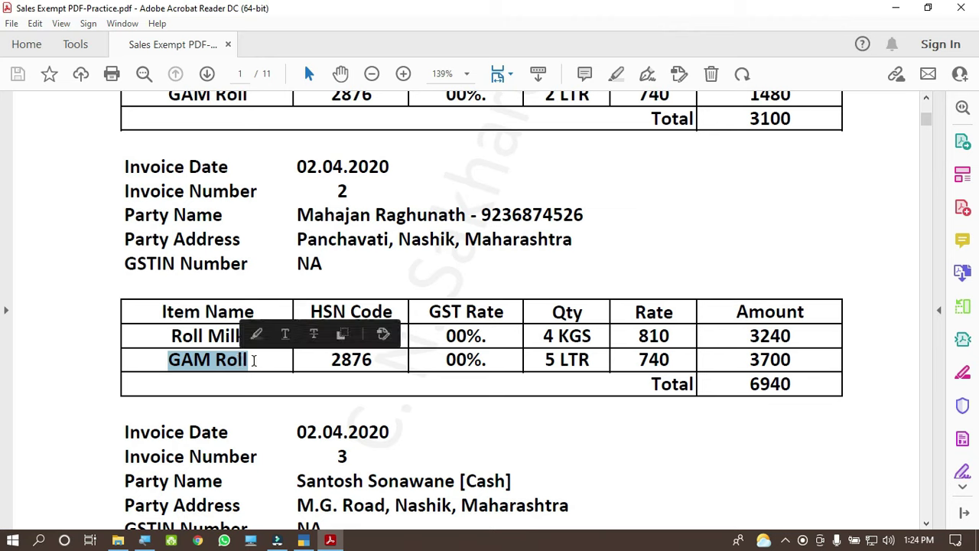
pyautogui.moveTo(542, 361); pyautogui.dragTo(670, 360)
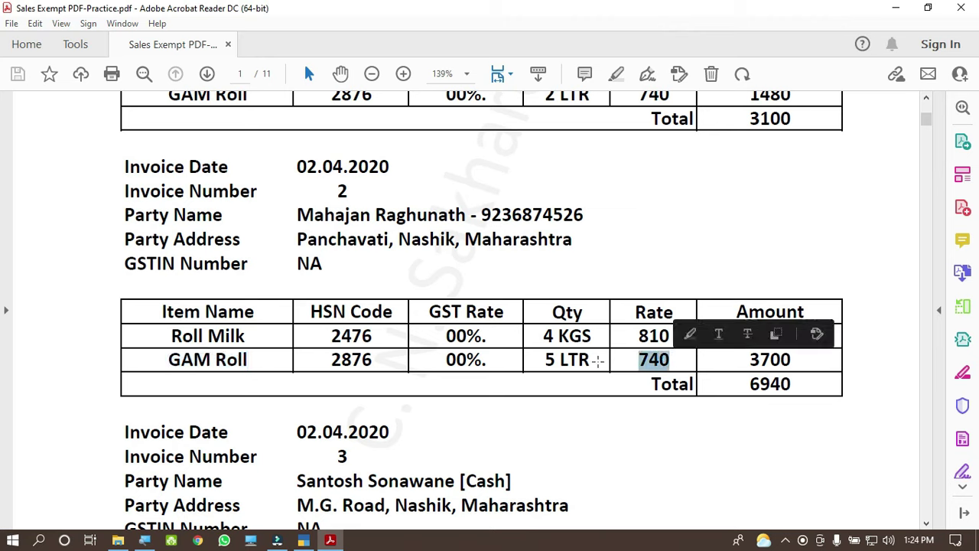
pyautogui.click(304, 540)
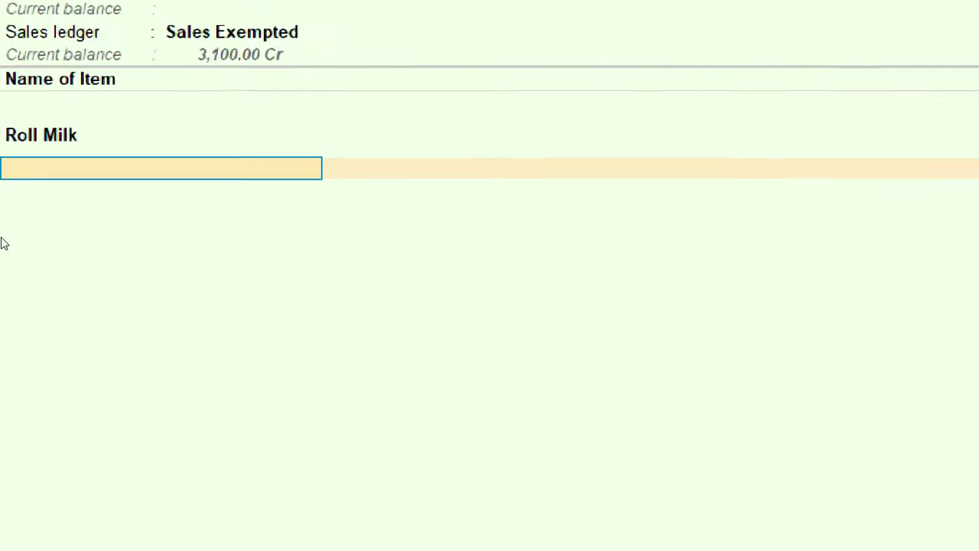
# Step: Discard the partly typed 'gam' item name, leaving an empty second item line
pyautogui.write('Gam')
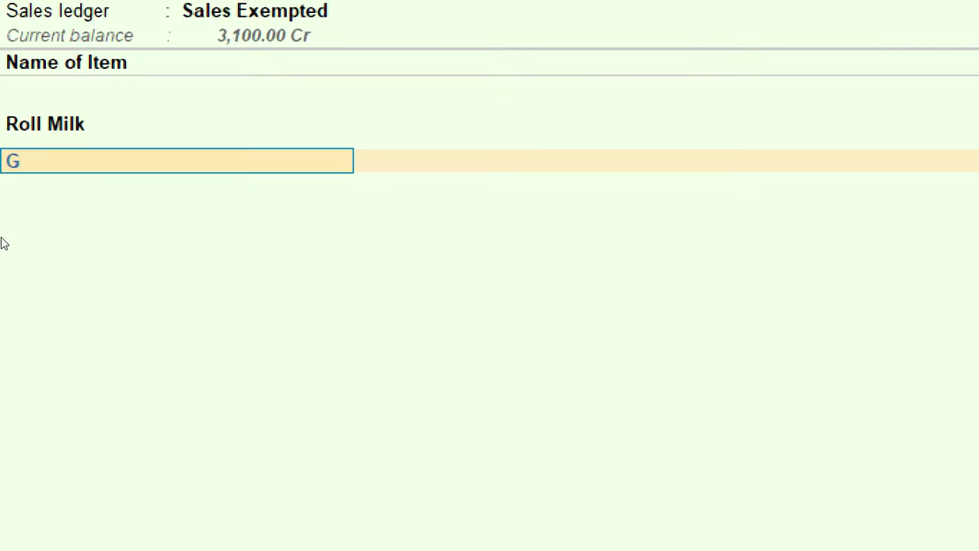
pyautogui.press('BackSpace')
pyautogui.press('BackSpace')
pyautogui.press('BackSpace')
pyautogui.write('gam')
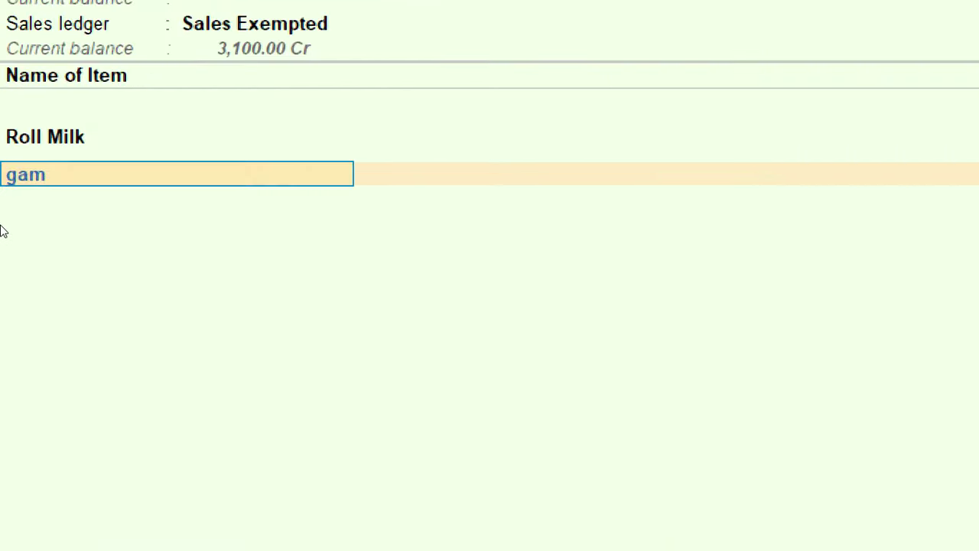
pyautogui.press('Escape')
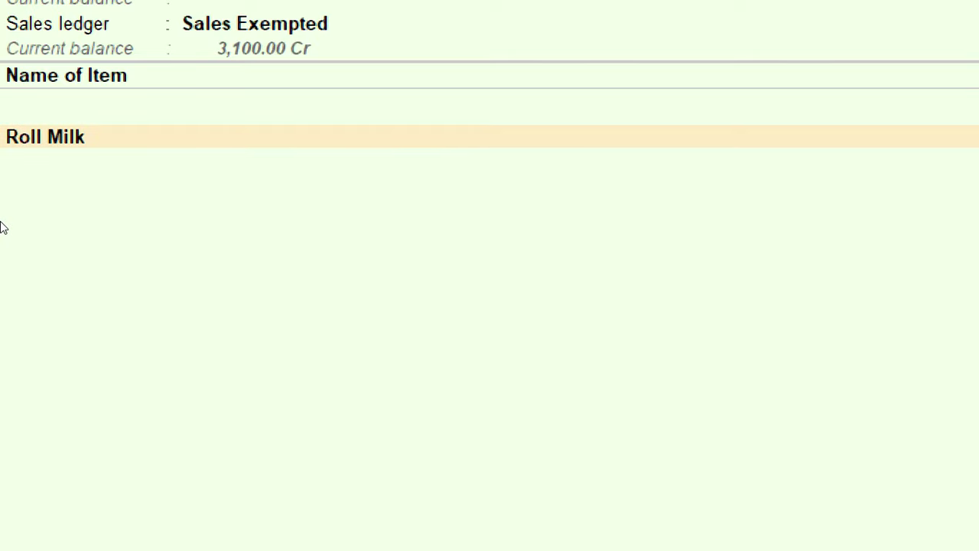
pyautogui.press('Down')
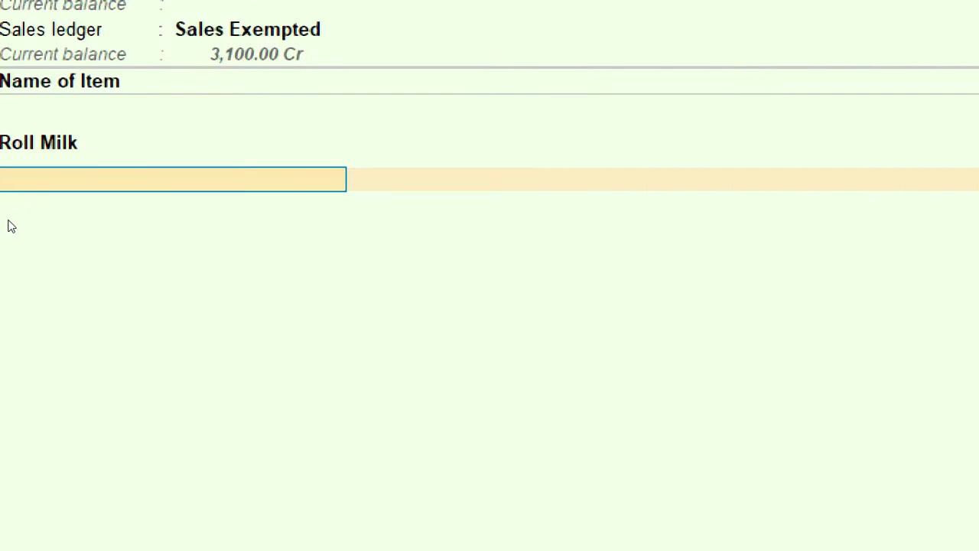
# Step: Add GAM Roll, 5 LTR at the suggested 740.00 rate, for 3,700.00
pyautogui.write('gam roll')
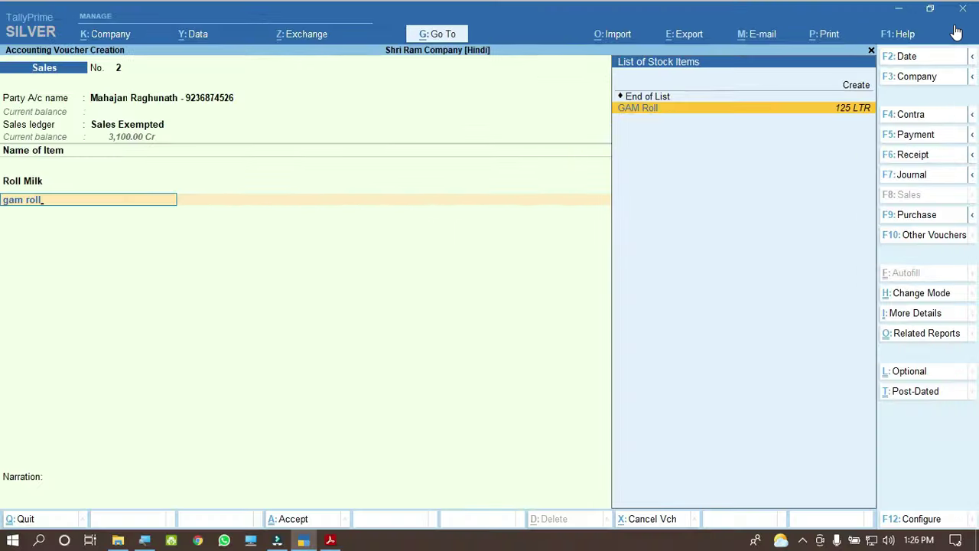
pyautogui.press('Return')
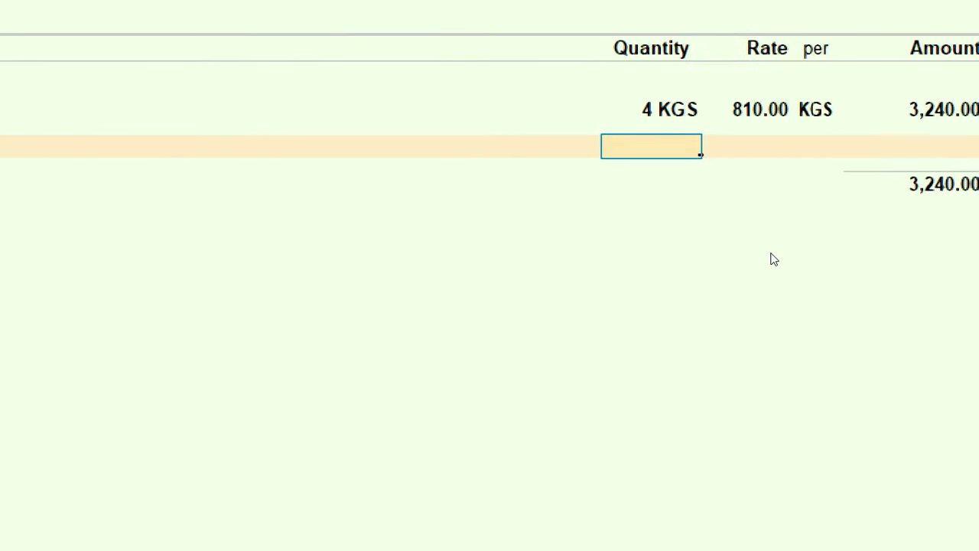
pyautogui.write('5')
pyautogui.press('Return')
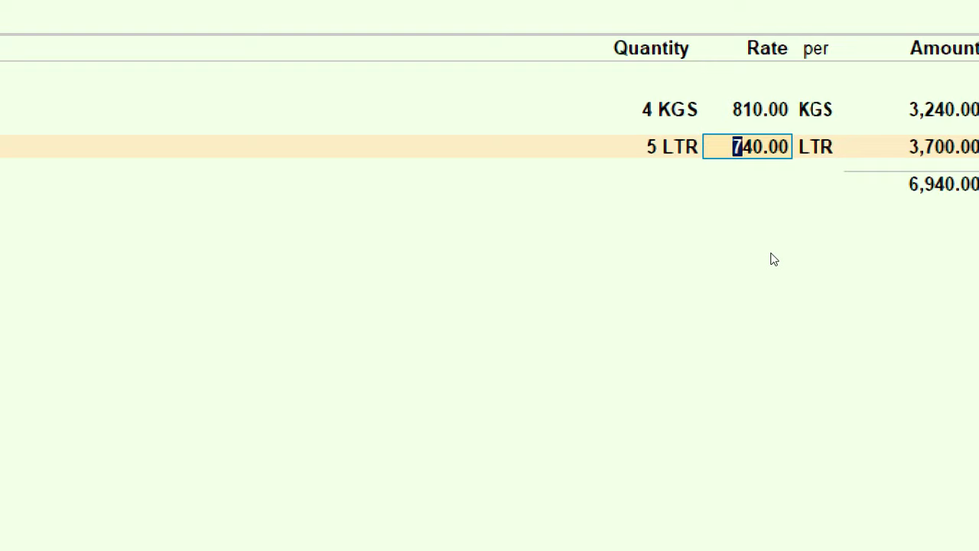
pyautogui.press('Return')
pyautogui.press('Return')
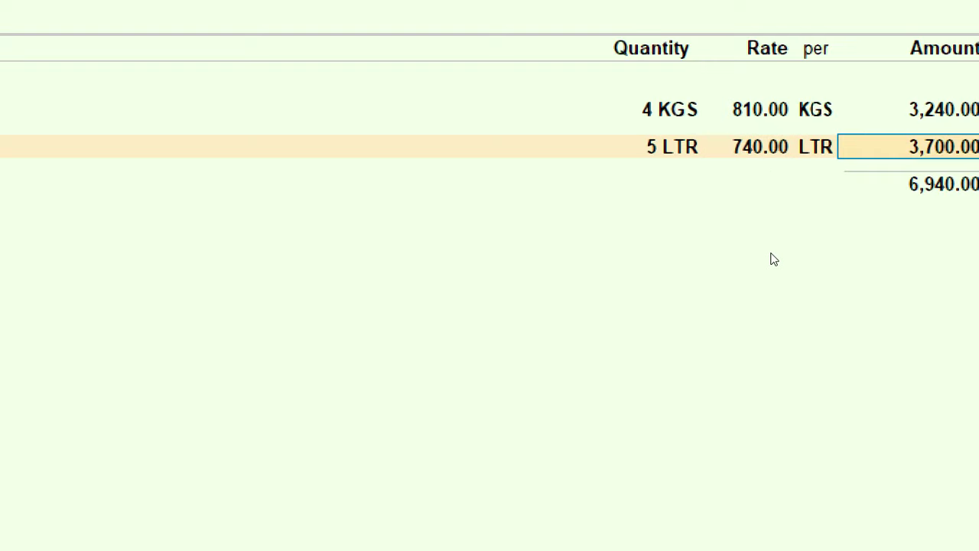
pyautogui.press('Return')
pyautogui.press('Return')
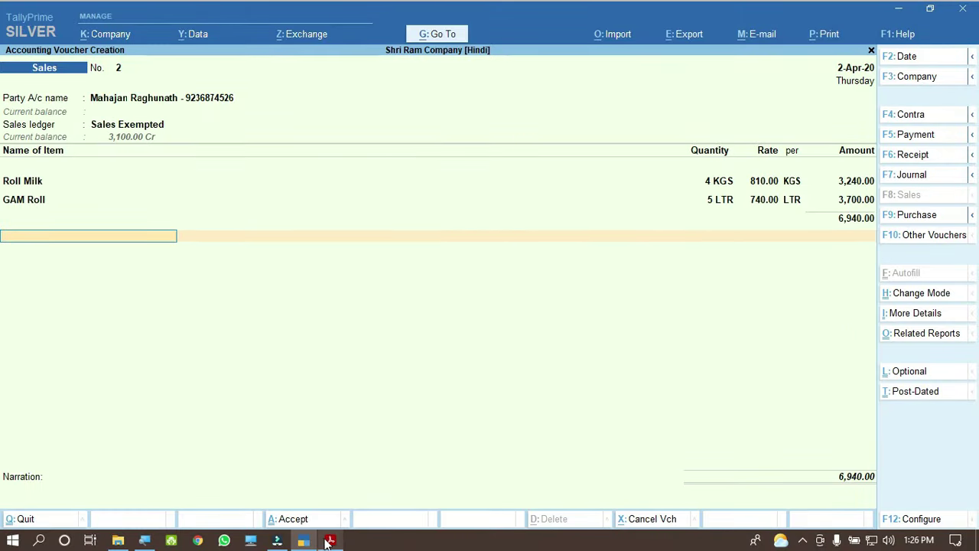
pyautogui.click(329, 540)
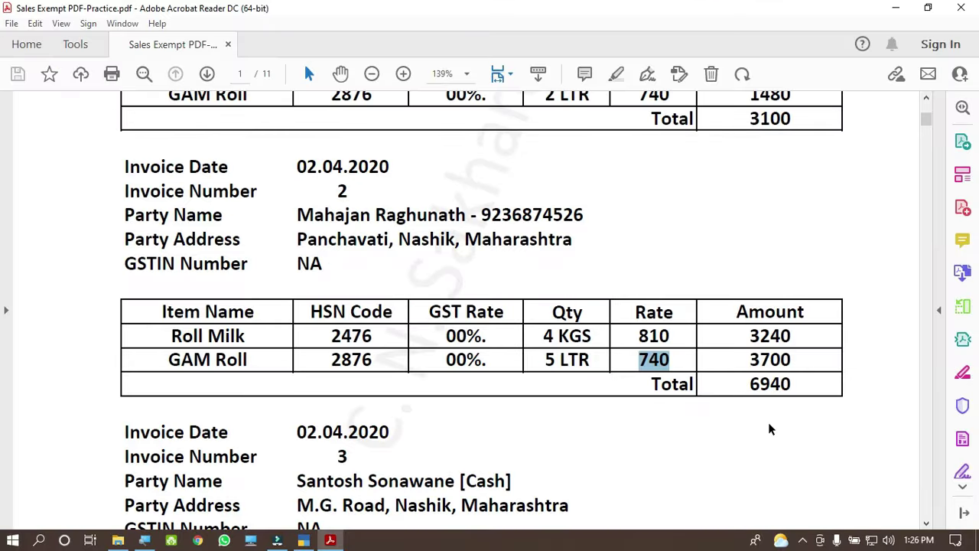
# Step: Review the invoice PDF, then save sales voucher 2 totalling 6,940.00
pyautogui.scroll(3, 399, 242)
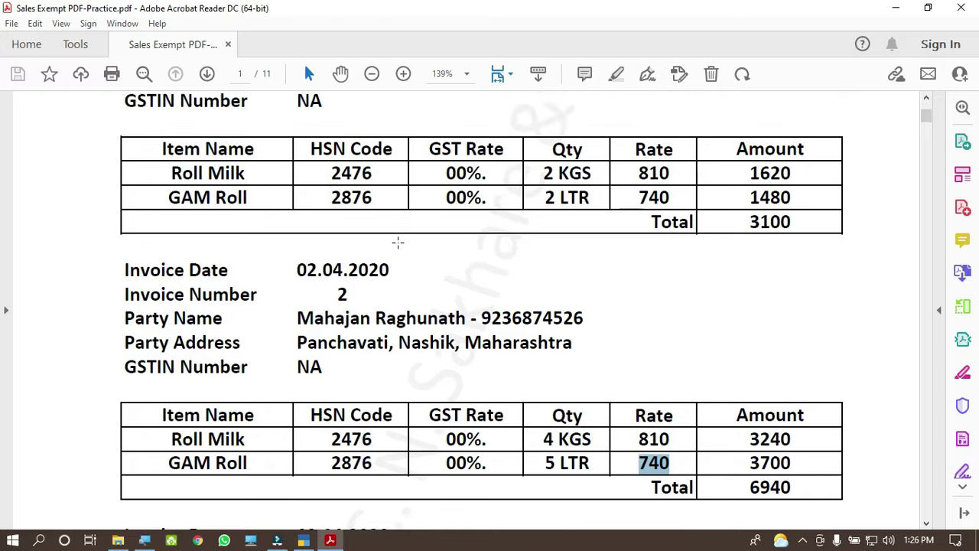
pyautogui.scroll(-10, 398, 242)
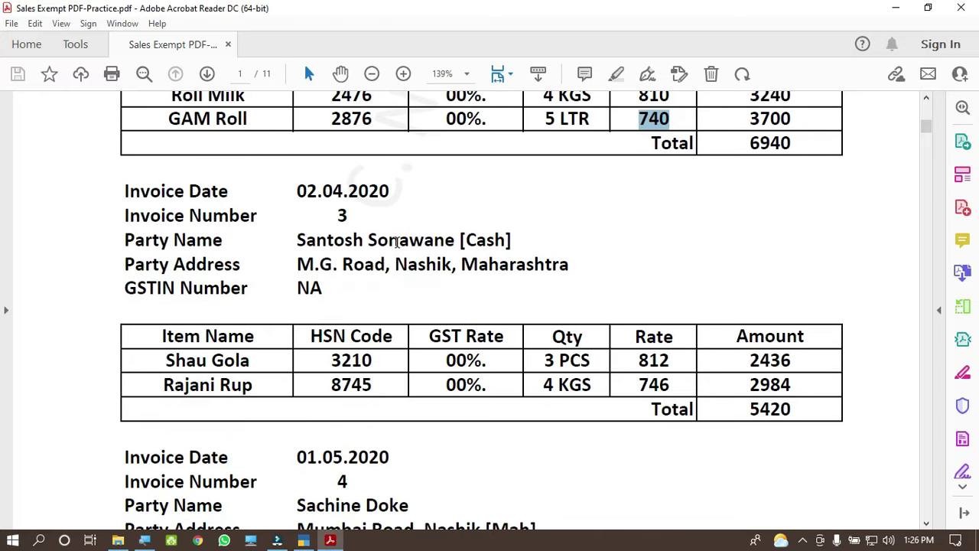
pyautogui.scroll(-1, 397, 241)
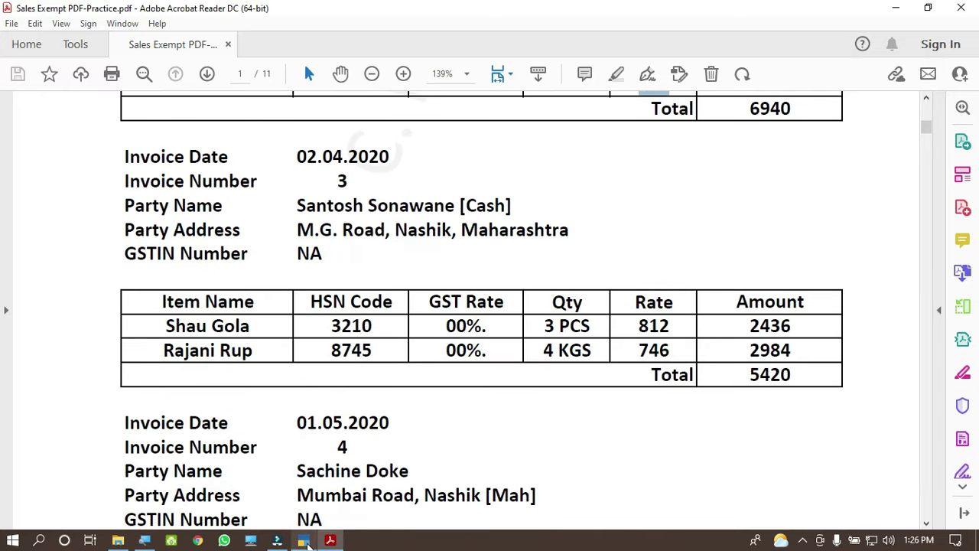
pyautogui.moveTo(306, 544)
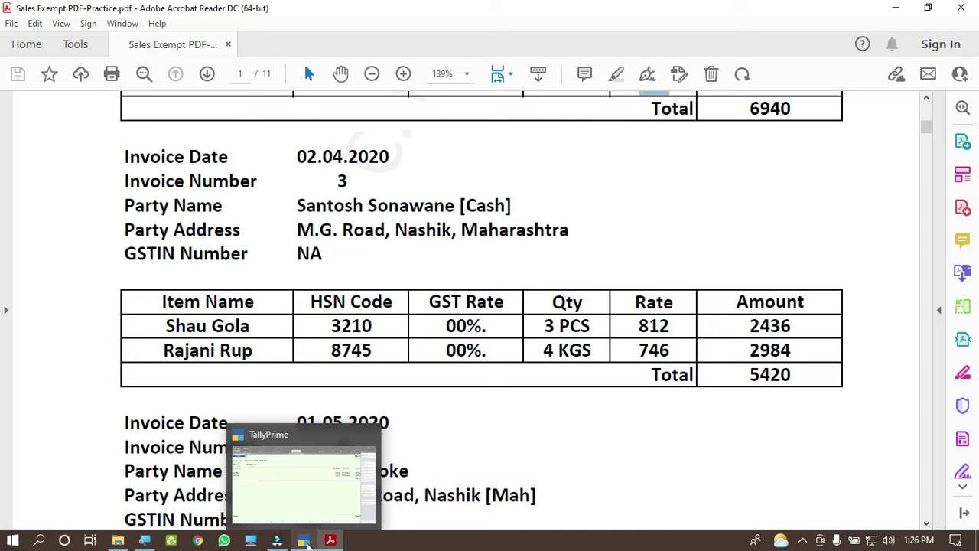
pyautogui.click(304, 543)
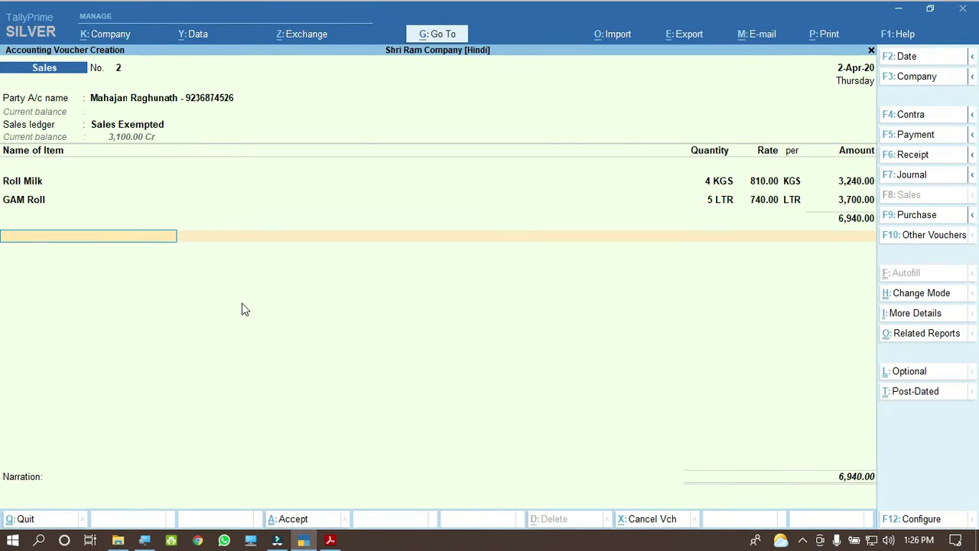
pyautogui.press('ctrl')
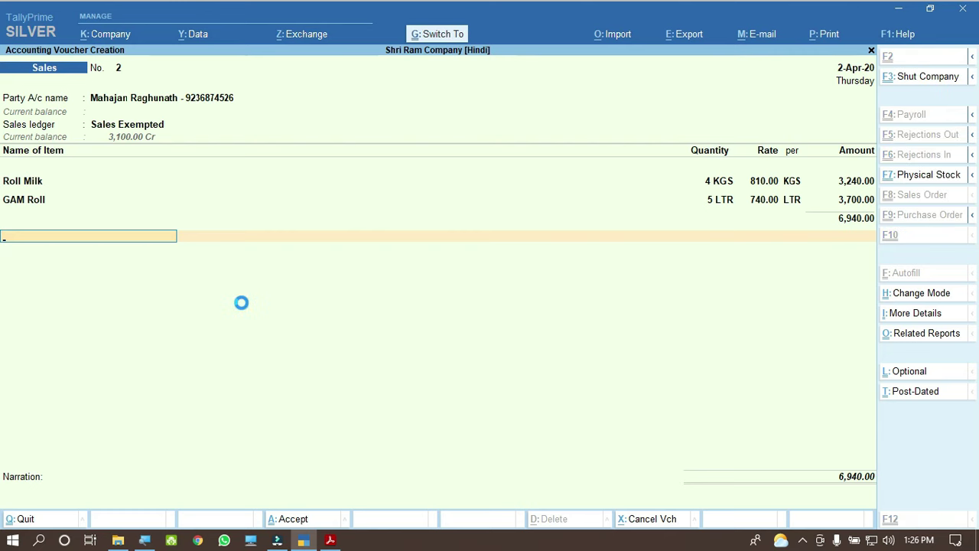
pyautogui.hotkey('ctrl', 'a')
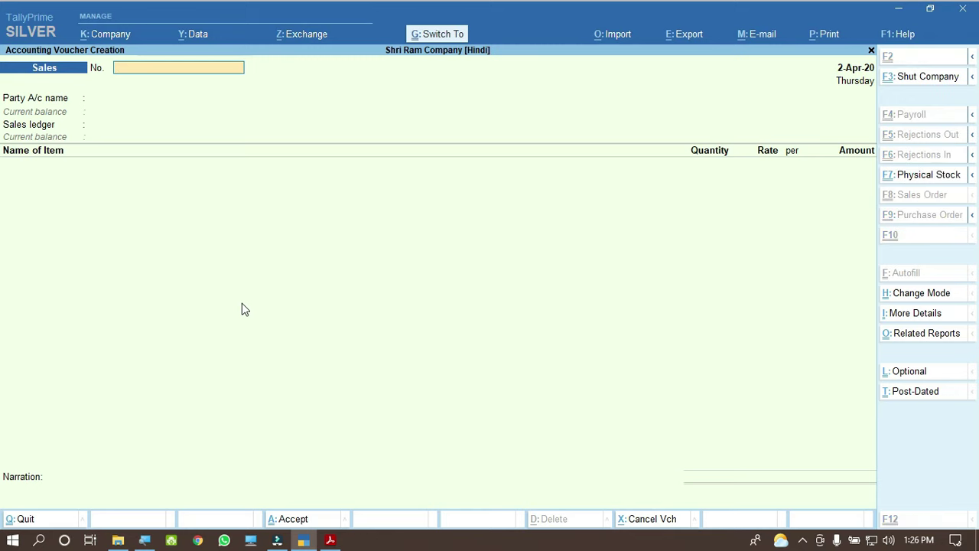
# Step: Leave voucher entry and open the Profit & Loss A/c report
pyautogui.hotkey('ctrl', 'q')
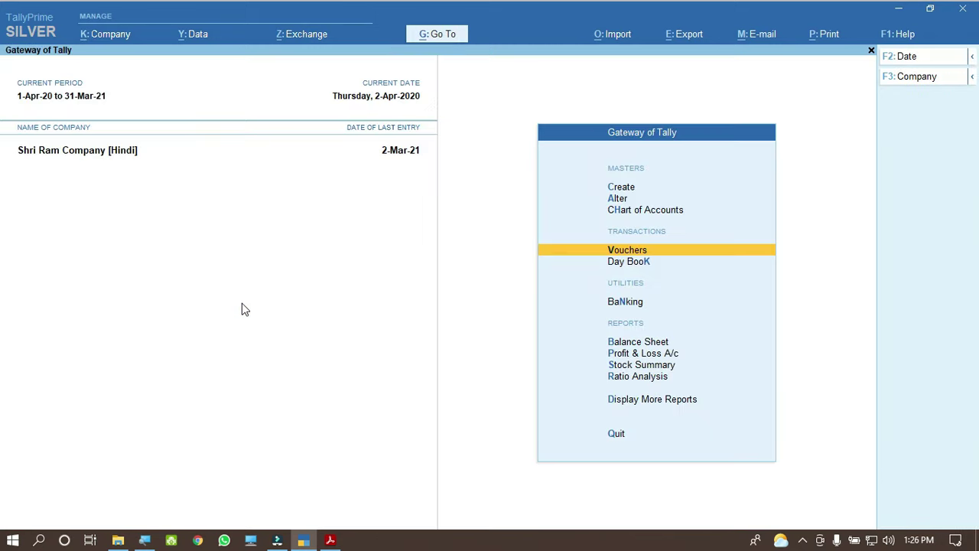
pyautogui.press('Down')
pyautogui.press('Down')
pyautogui.press('Down')
pyautogui.press('Down')
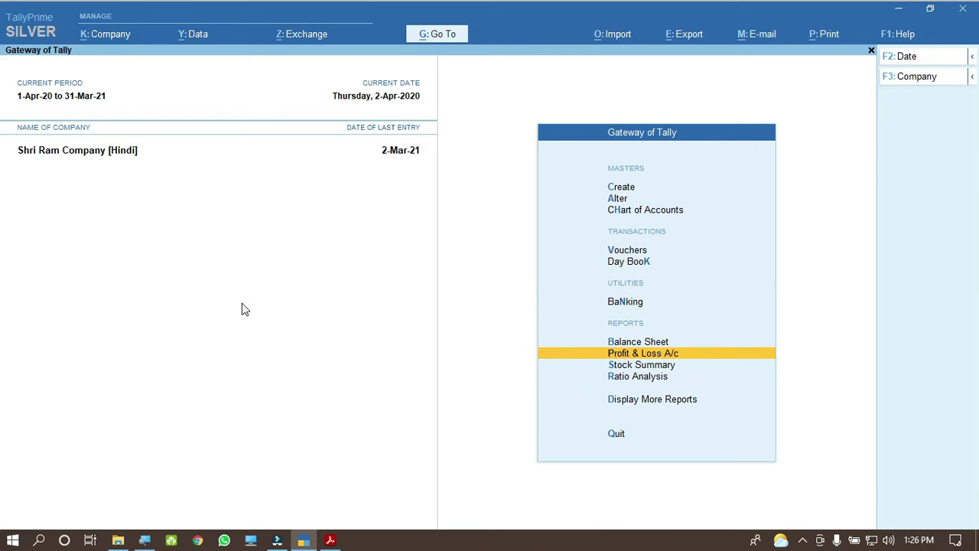
pyautogui.press('Return')
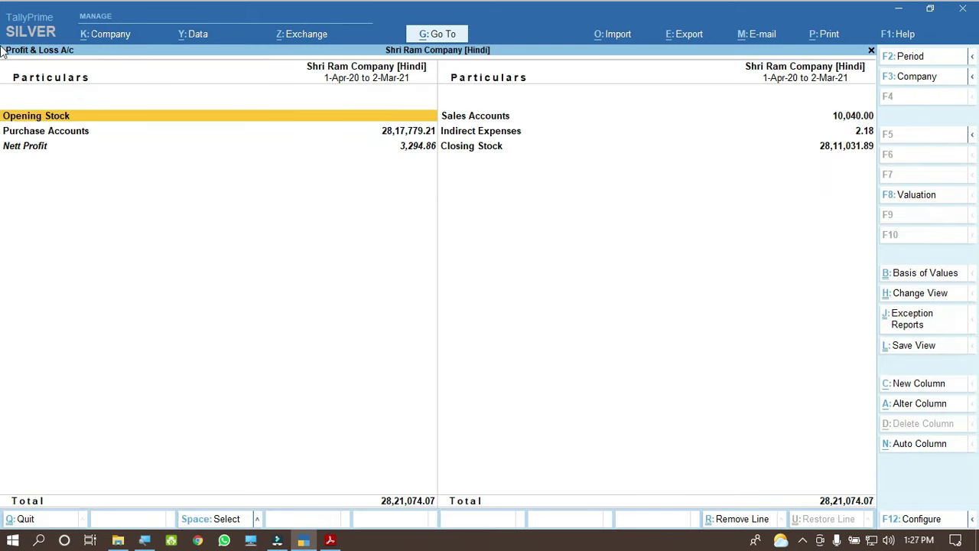
# Step: Expand Purchase Accounts and Sales Accounts in the Profit & Loss report
pyautogui.press('ctrl')
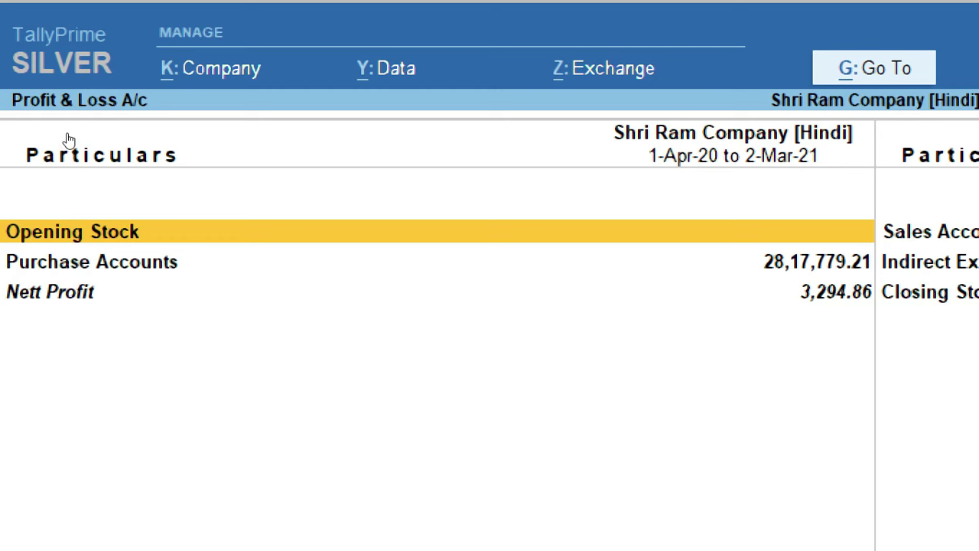
pyautogui.press('Down')
pyautogui.hotkey('shift', 'Return')
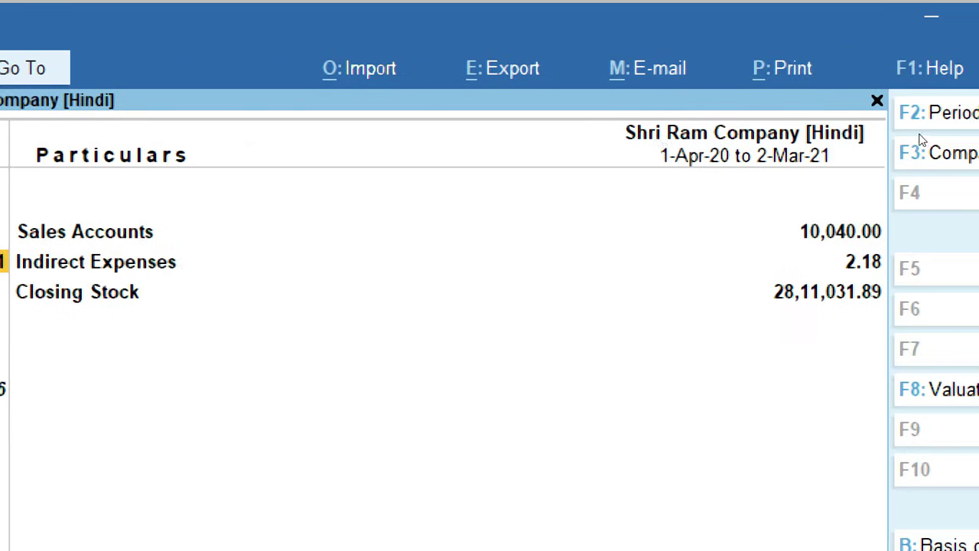
pyautogui.press('Right')
pyautogui.hotkey('shift', 'Return')
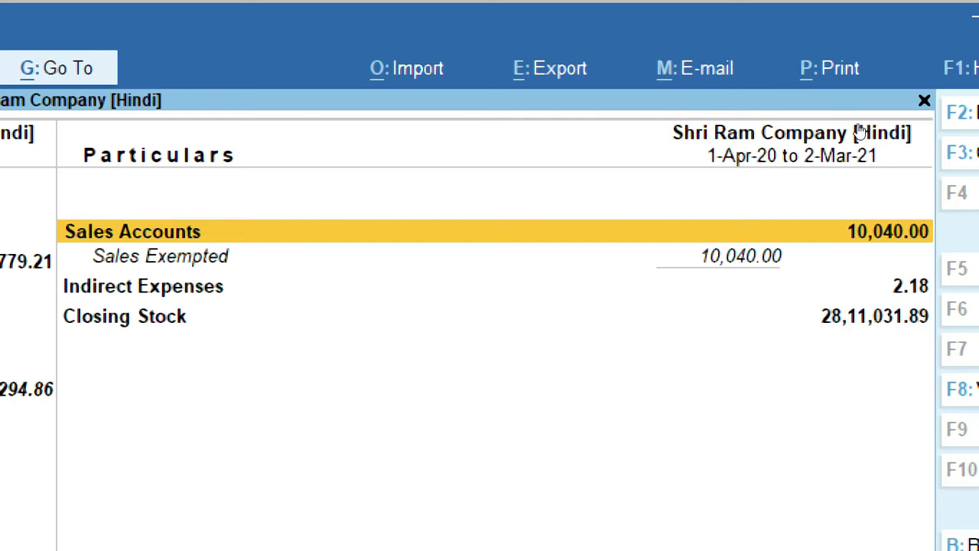
# Step: Drill into Sales Exempted's April vouchers, showing Sales 1 (3,100.00) and Sales 2 (6,940.00)
pyautogui.press('Down')
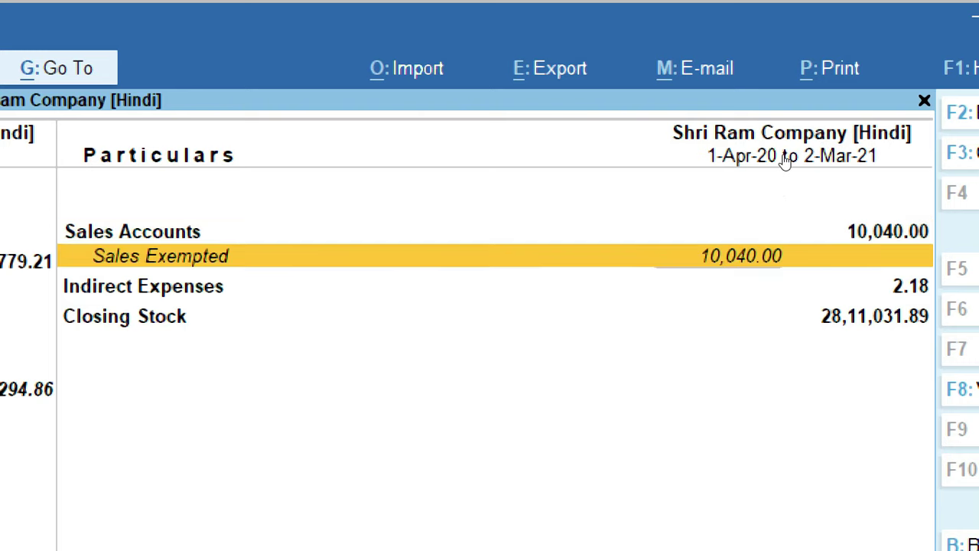
pyautogui.press('Return')
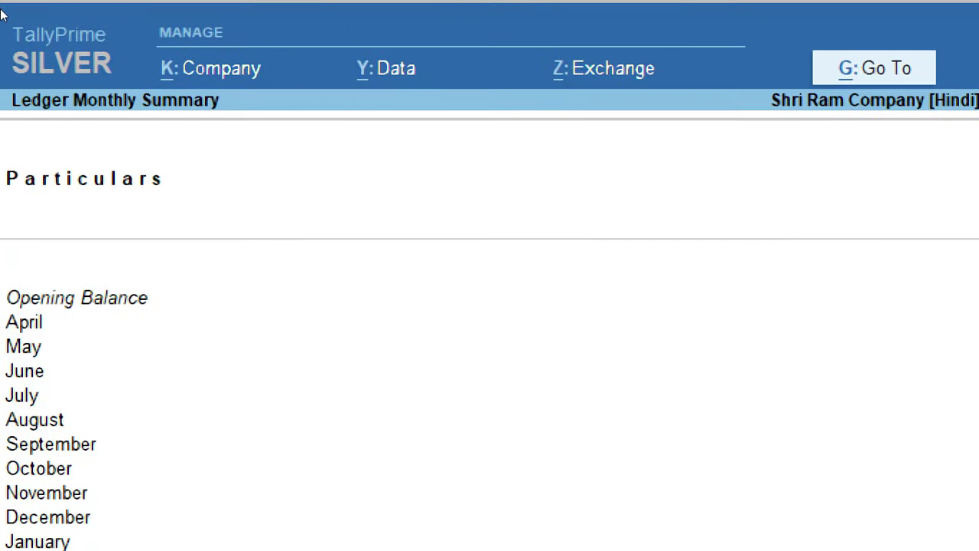
pyautogui.press('Home')
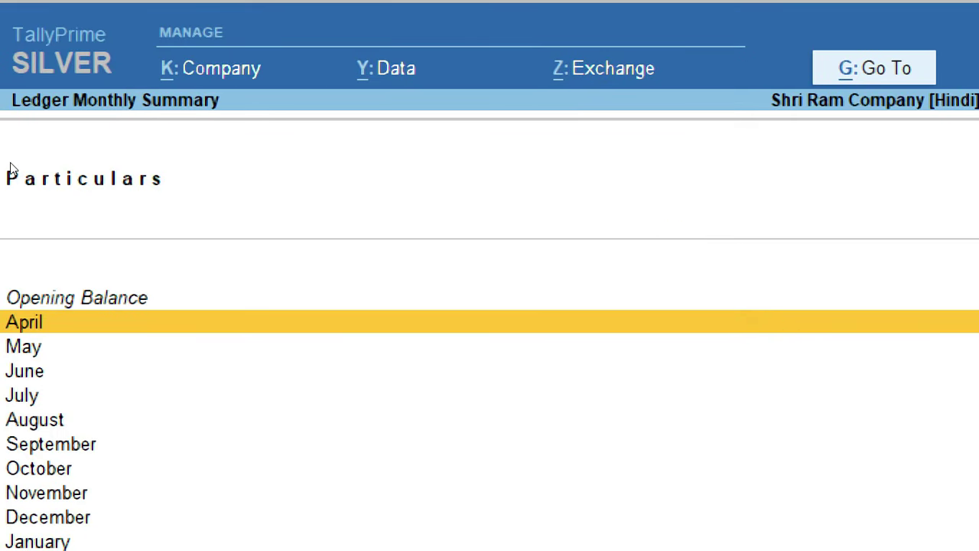
pyautogui.press('Return')
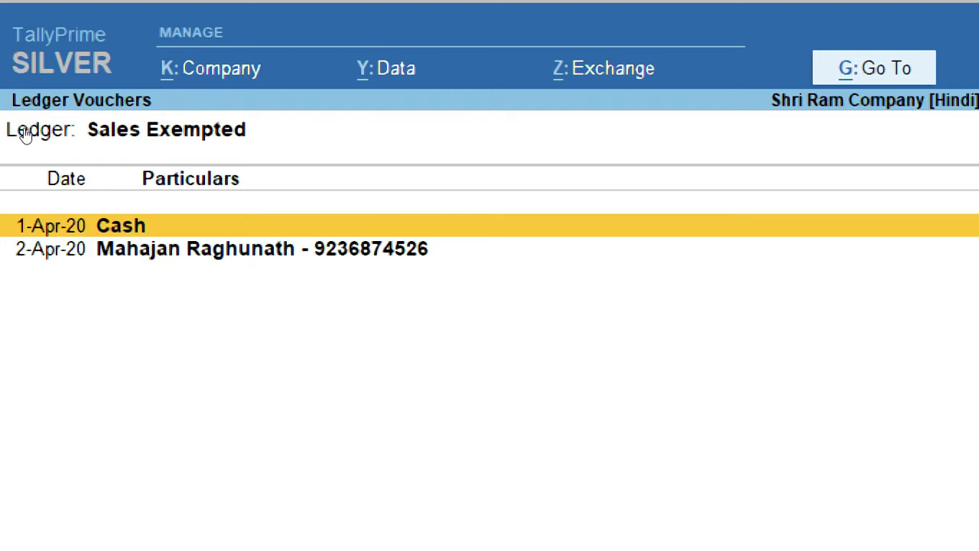
pyautogui.press('Down')
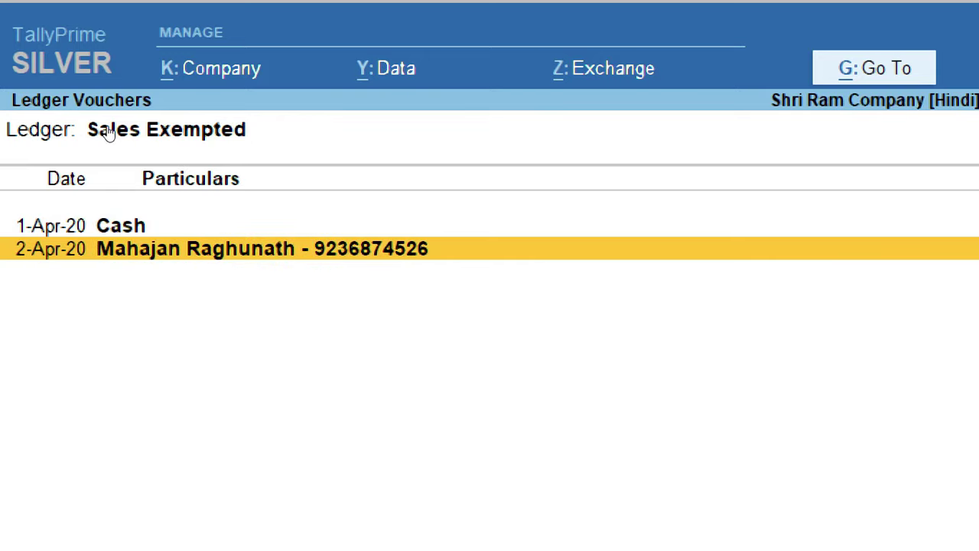